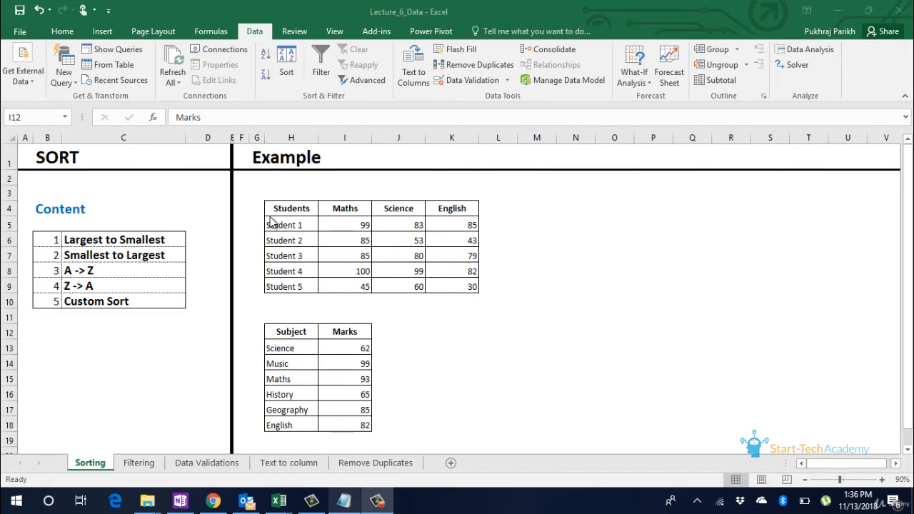
Sort only the Maths column of the student table from largest to smallest, continuing with the current selection
left_click(275, 208)
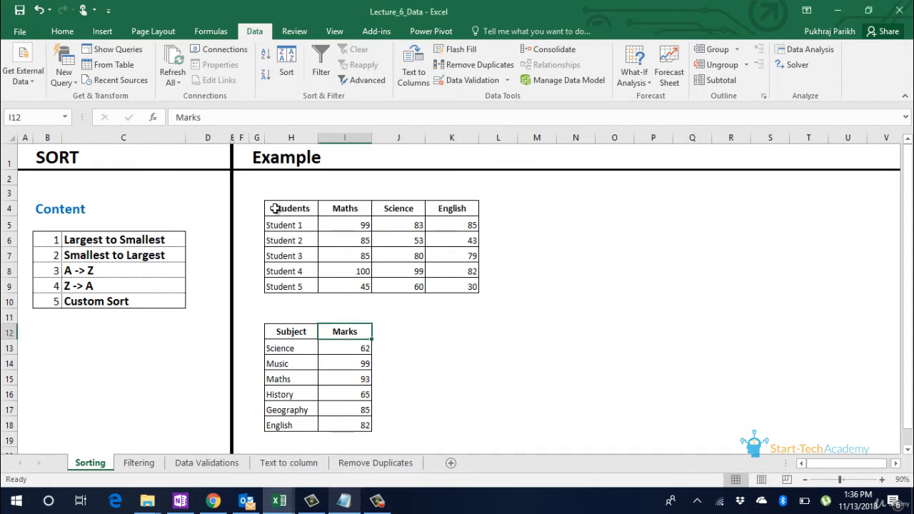
left_click(275, 208)
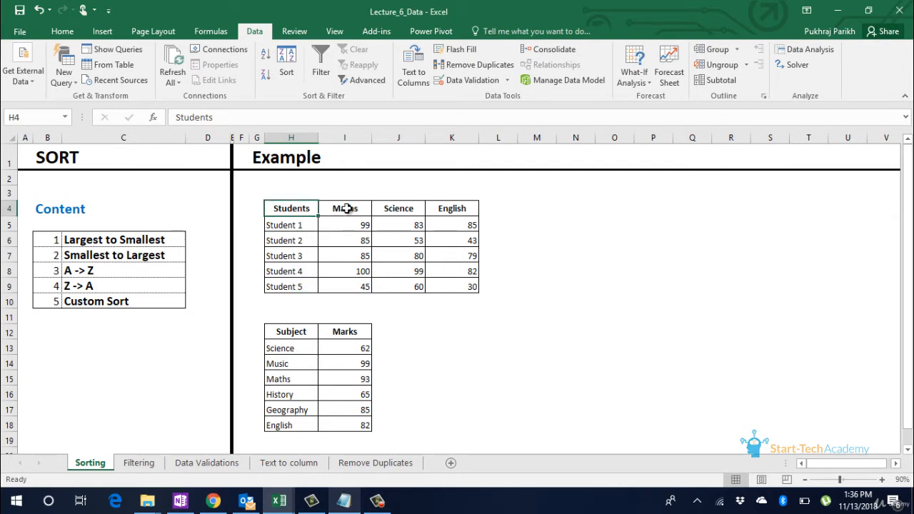
left_click_drag(345, 208, 350, 282)
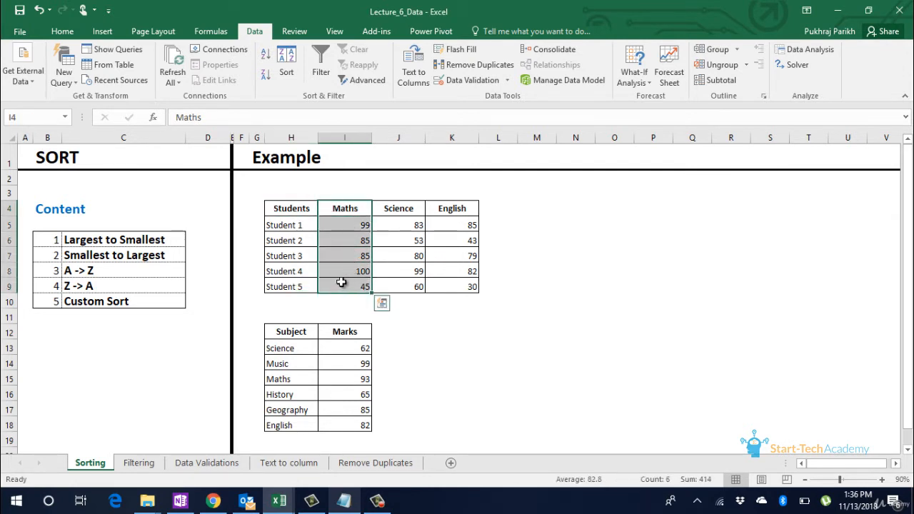
left_click(62, 32)
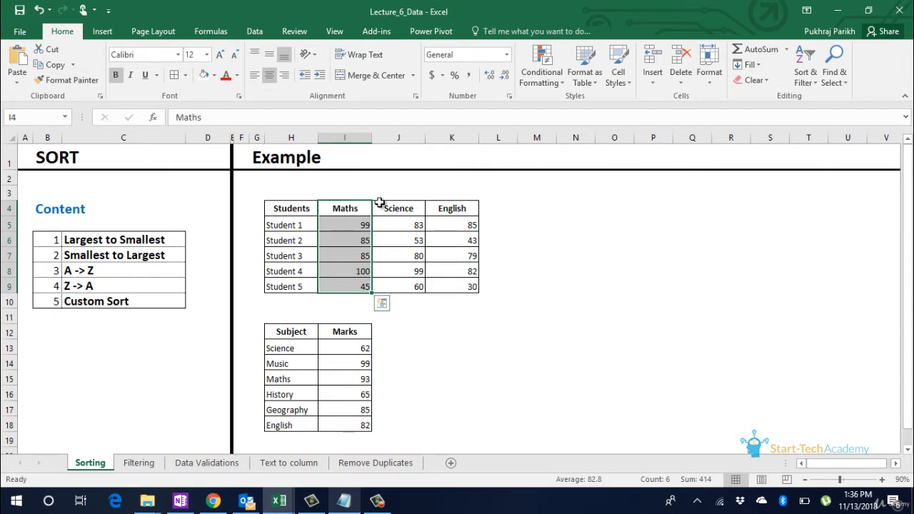
left_click(801, 85)
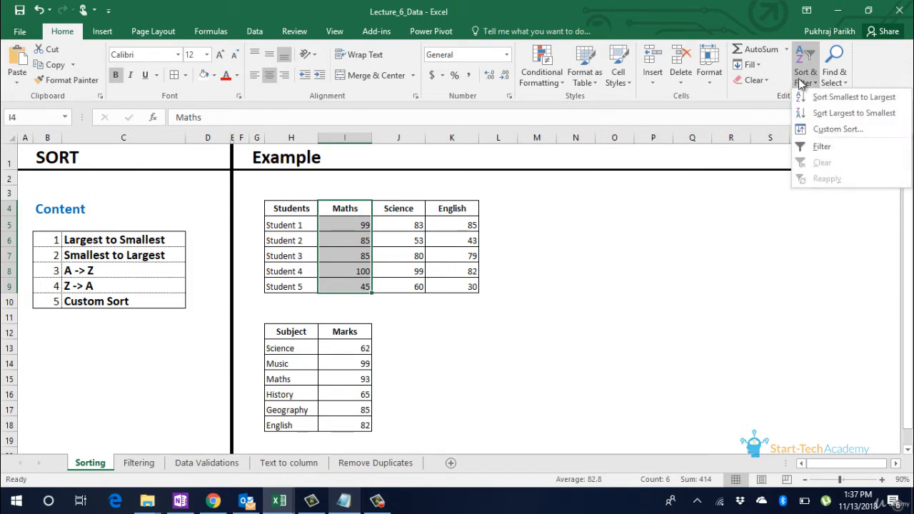
left_click(249, 32)
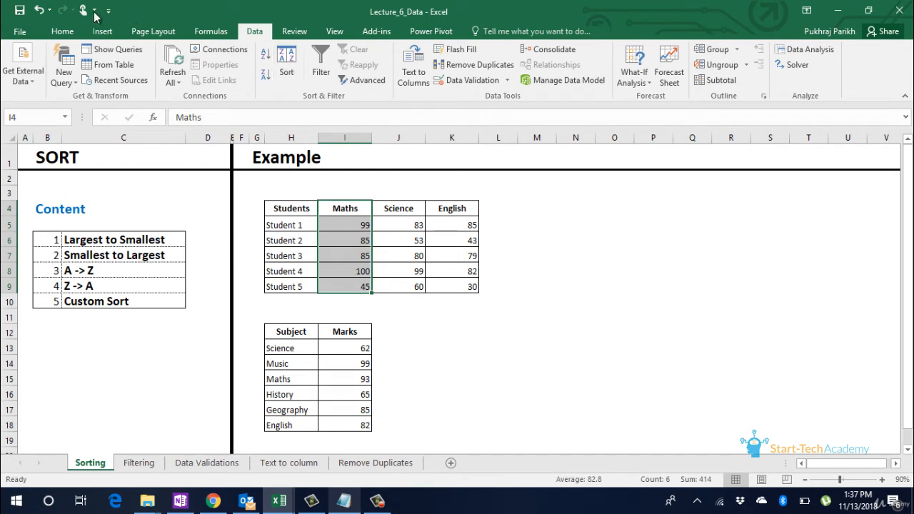
left_click(71, 33)
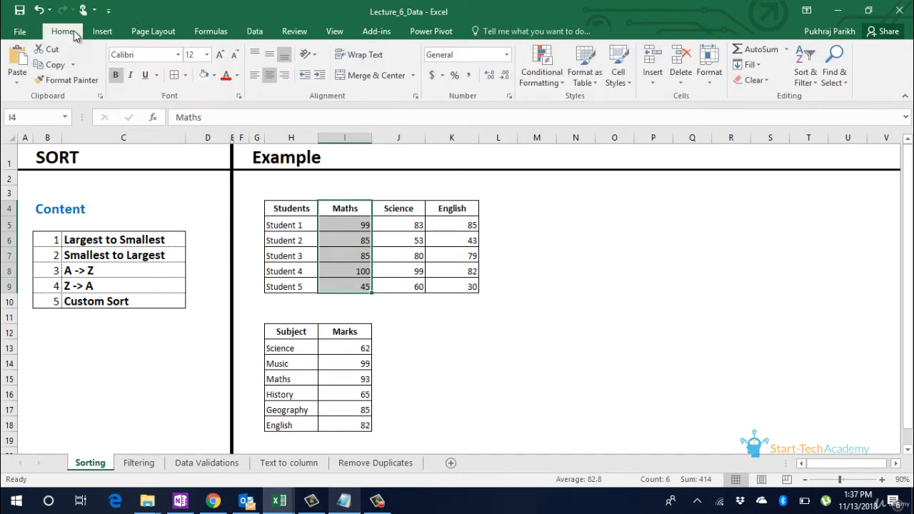
left_click(806, 85)
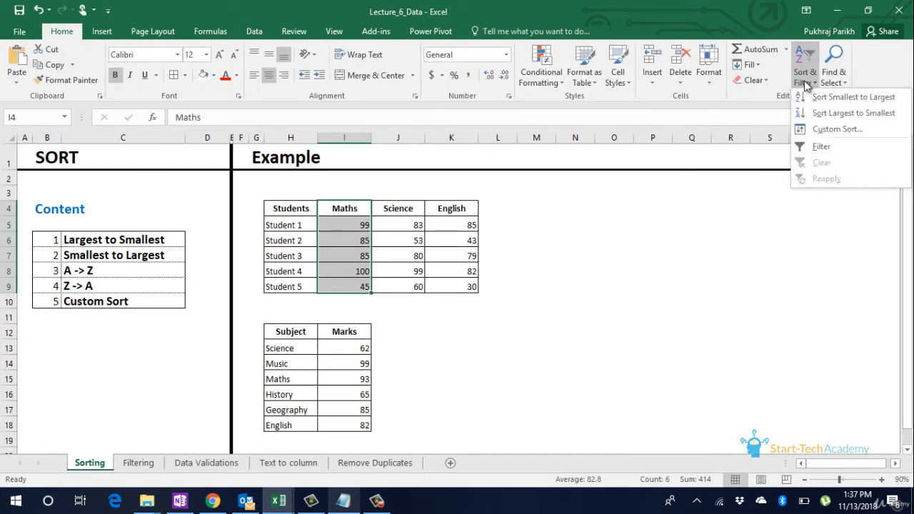
left_click(830, 114)
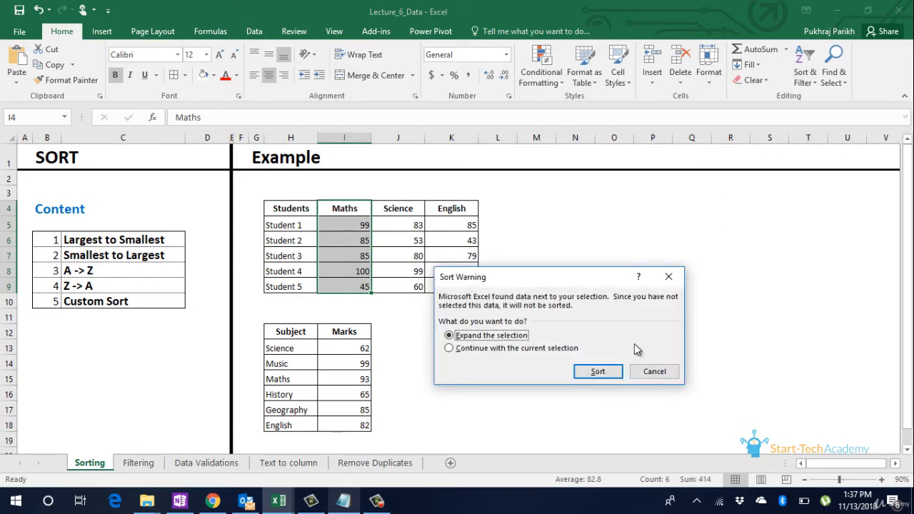
left_click(578, 348)
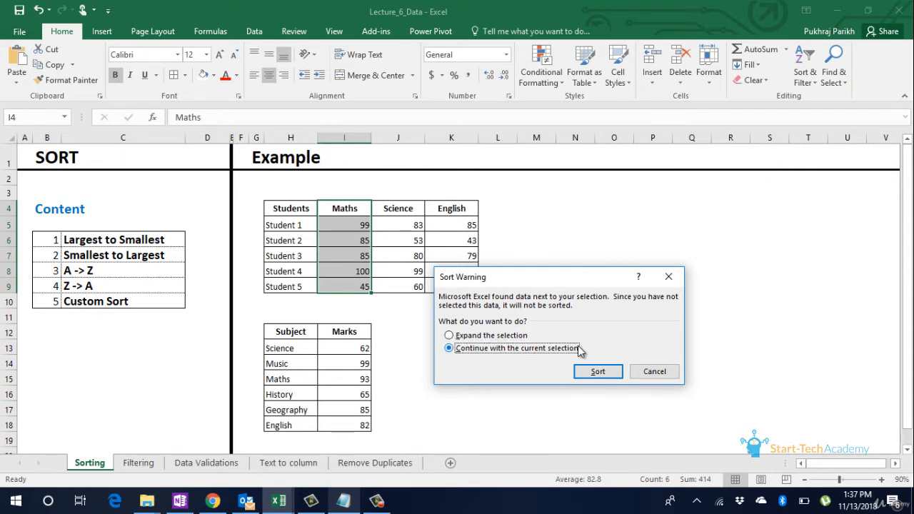
left_click(597, 372)
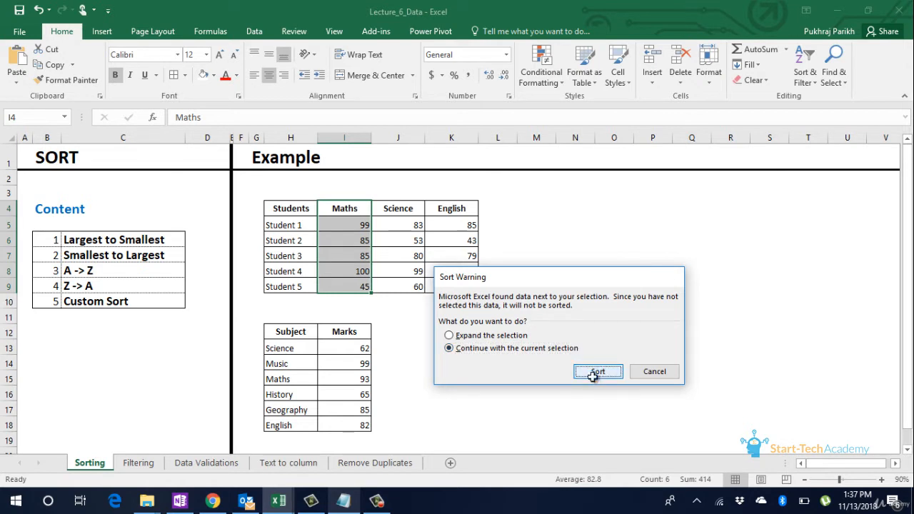
Undo the sort that was applied to the Maths column alone
left_click(291, 241)
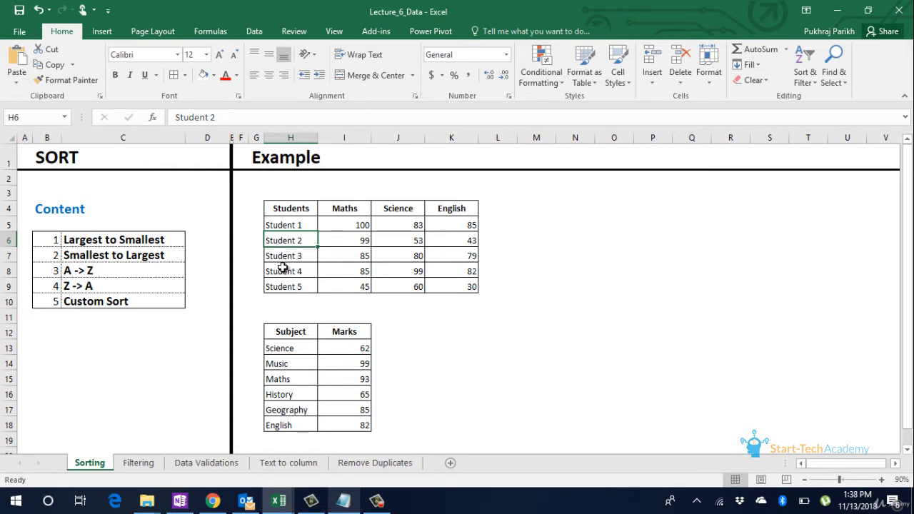
key("ctrl+z")
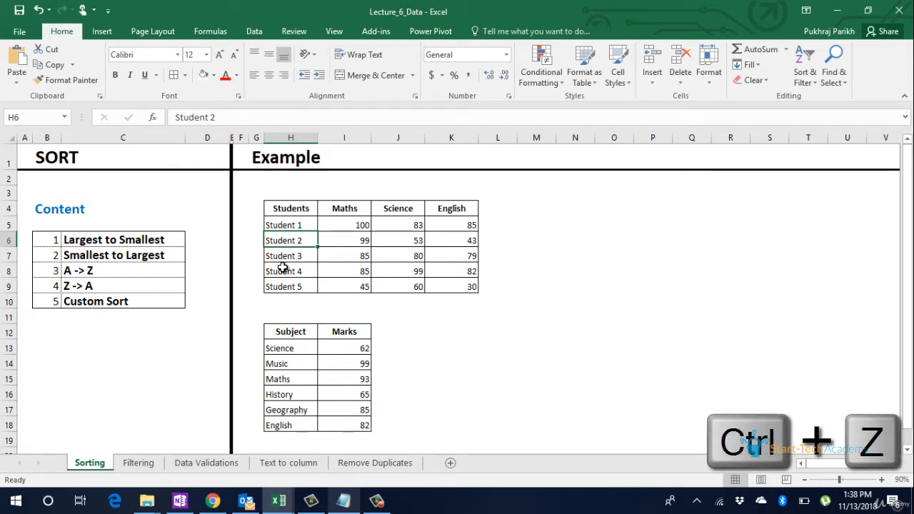
key("ctrl+z")
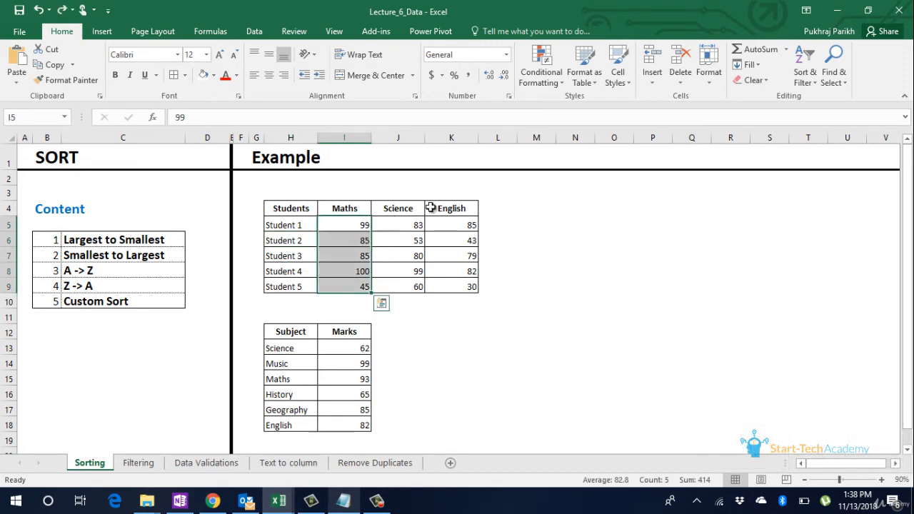
Sort the whole student table by Maths marks from largest to smallest, expanding the selection to the adjacent columns
left_click(805, 72)
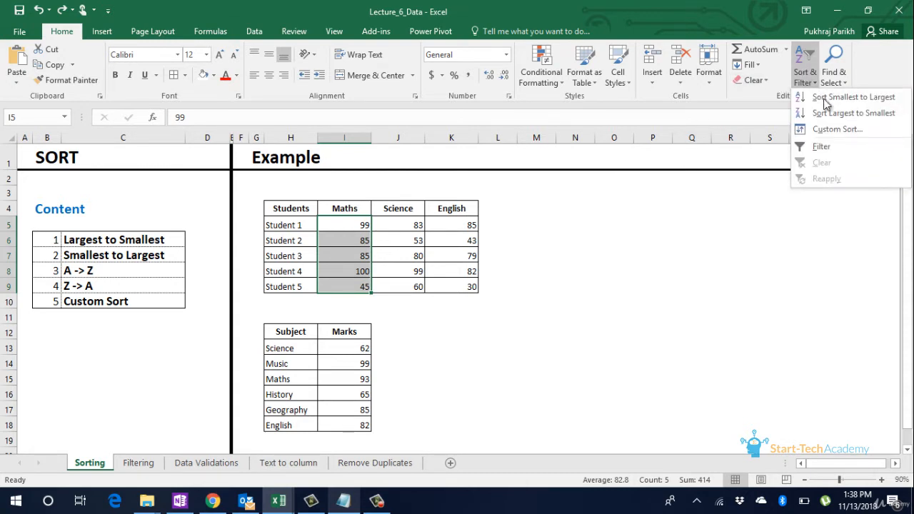
left_click(843, 113)
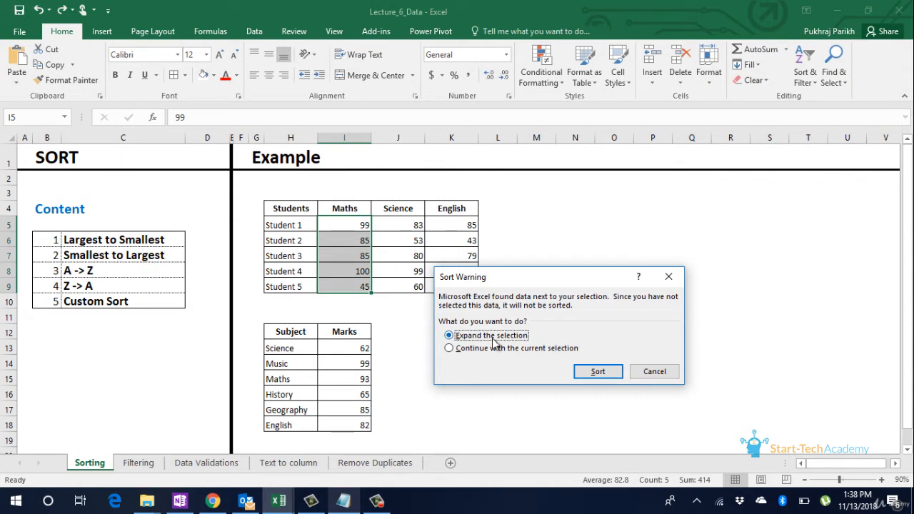
left_click(597, 372)
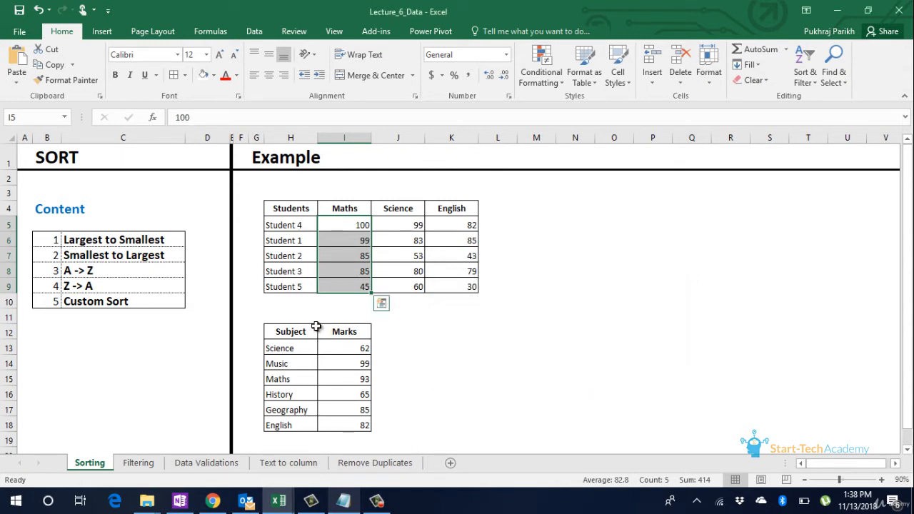
left_click(280, 225)
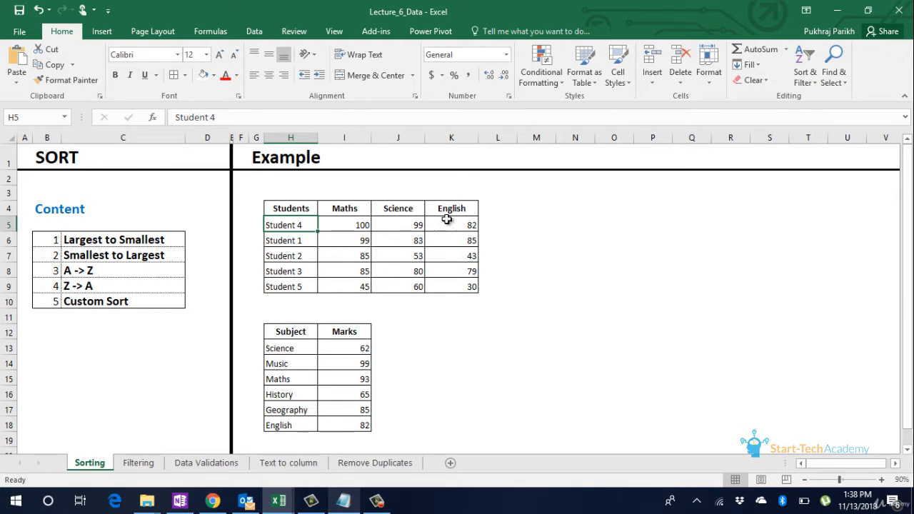
Sort the whole student table by English marks from smallest to largest, expanding the selection
left_click_drag(451, 209, 480, 283)
left_click(480, 284)
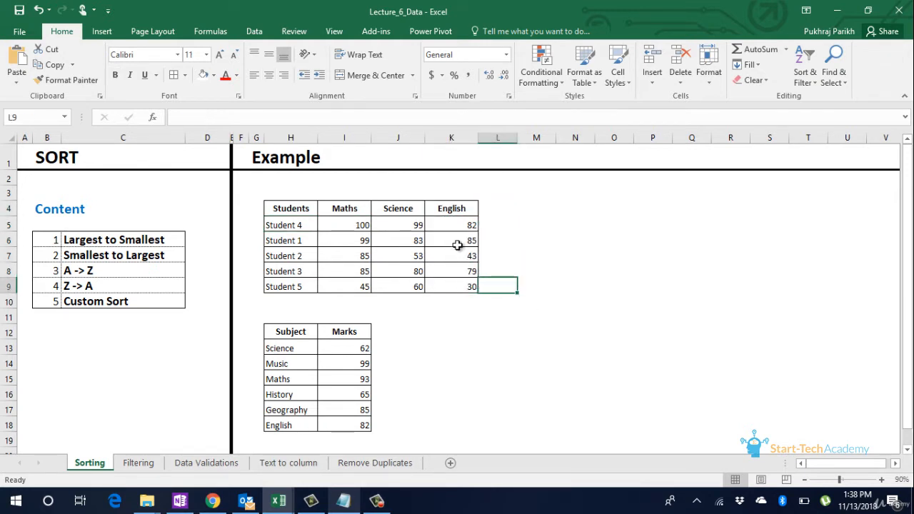
left_click(452, 209)
left_click_drag(452, 209, 466, 287)
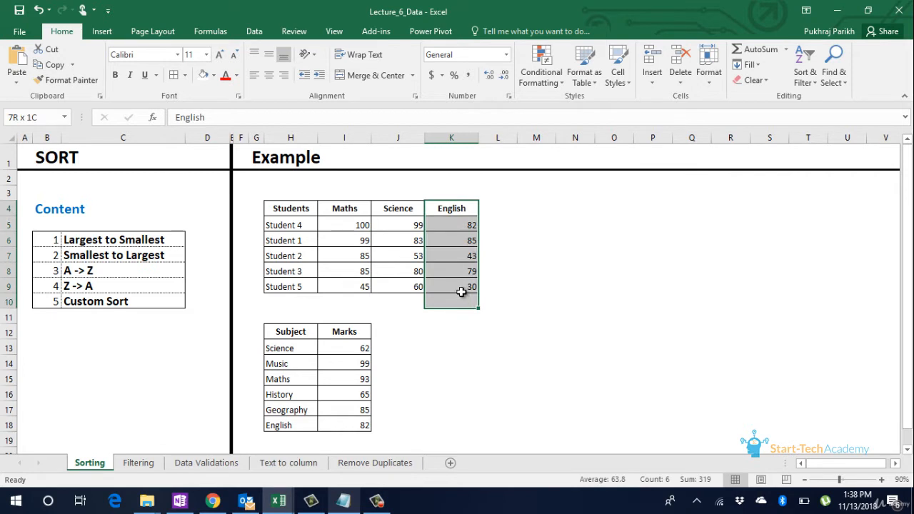
left_click(804, 79)
left_click(860, 112)
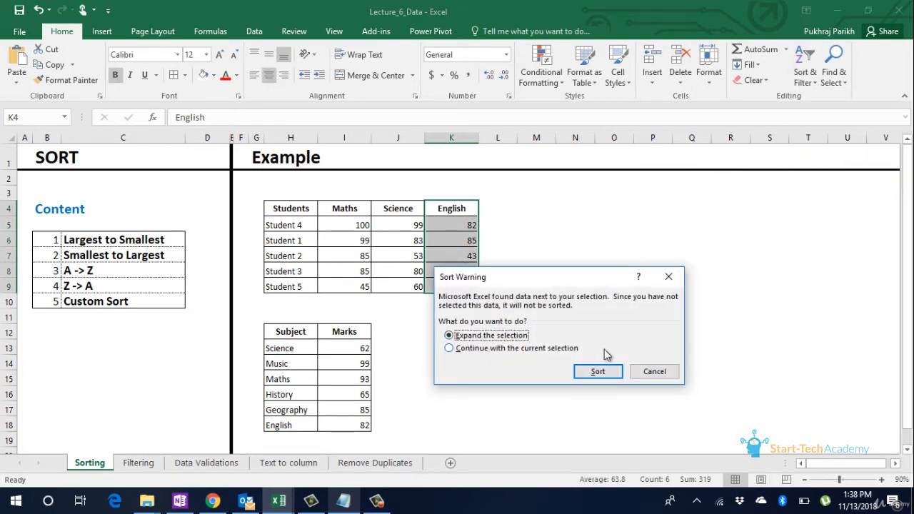
left_click(594, 371)
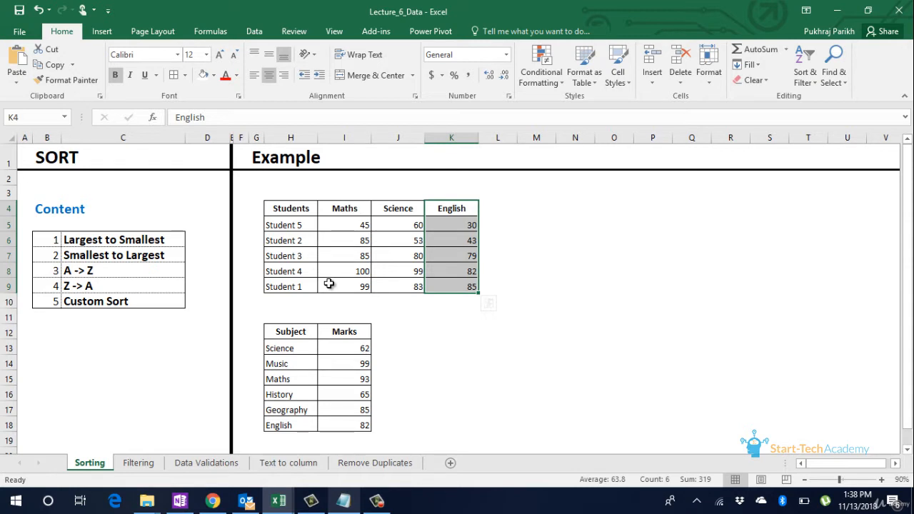
Sort the entire Subject and Marks table by subject name from A to Z
left_click(297, 331)
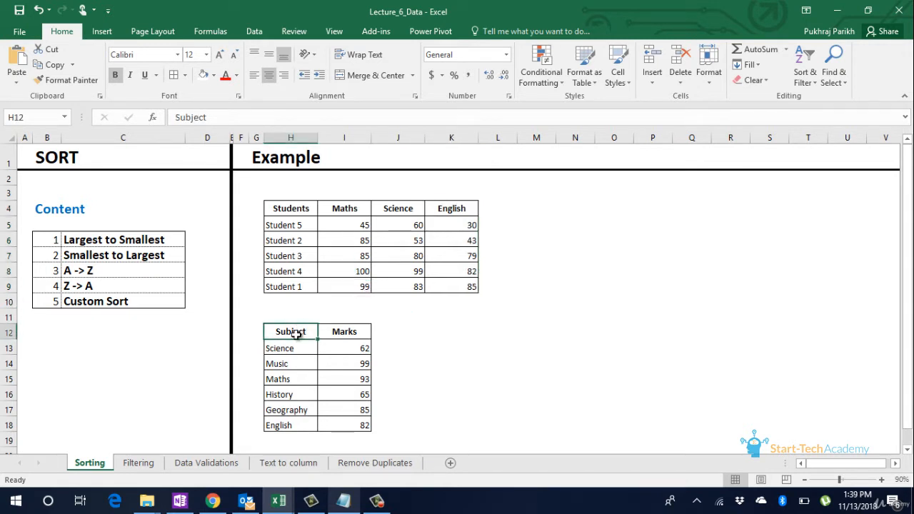
left_click_drag(297, 335, 295, 348)
key("ctrl+shift+Down")
key("ctrl+shift+Right")
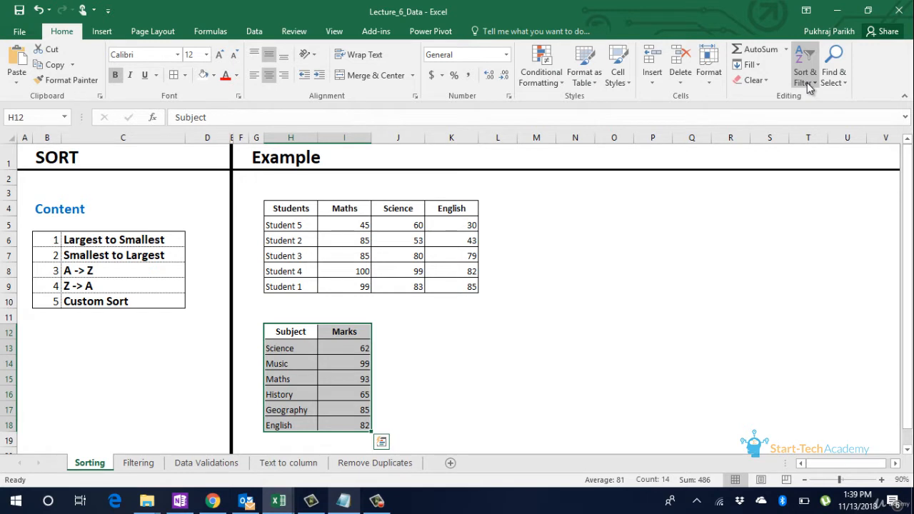
left_click(809, 85)
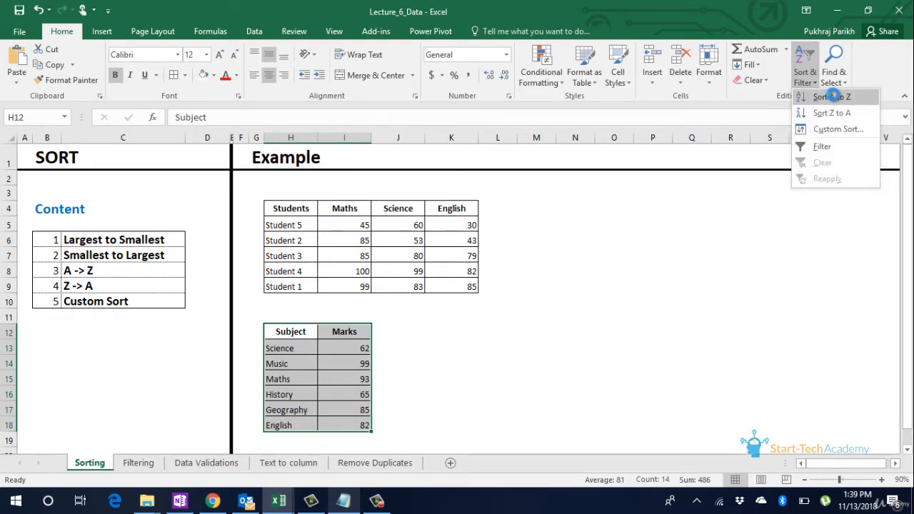
left_click(833, 98)
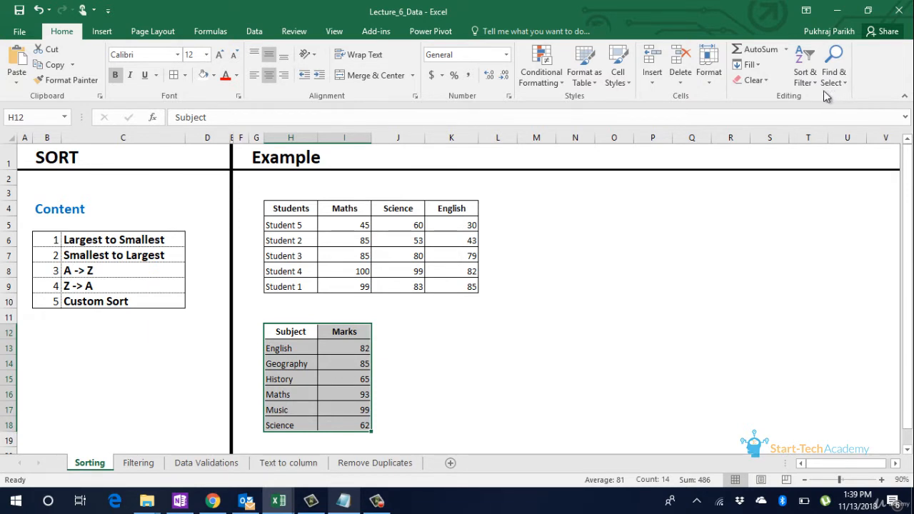
Sort the Subject and Marks table by subject name from Z to A
left_click(810, 84)
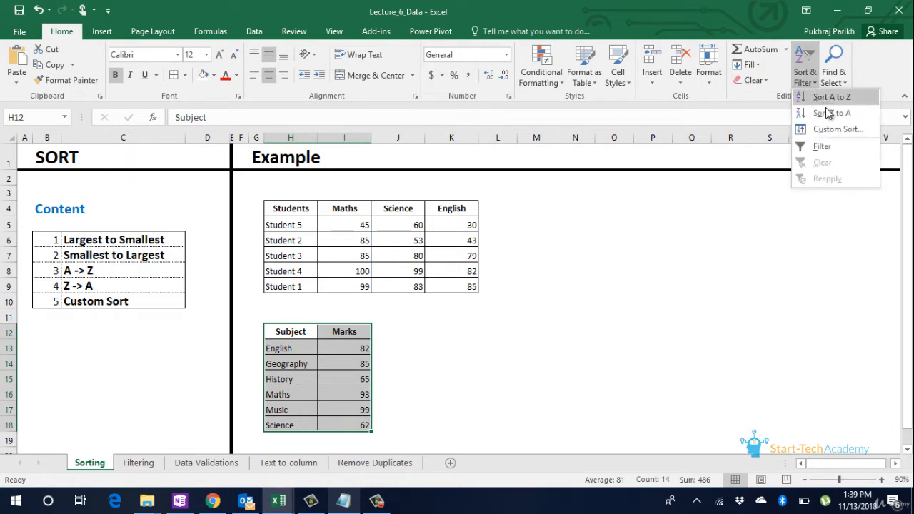
left_click(828, 112)
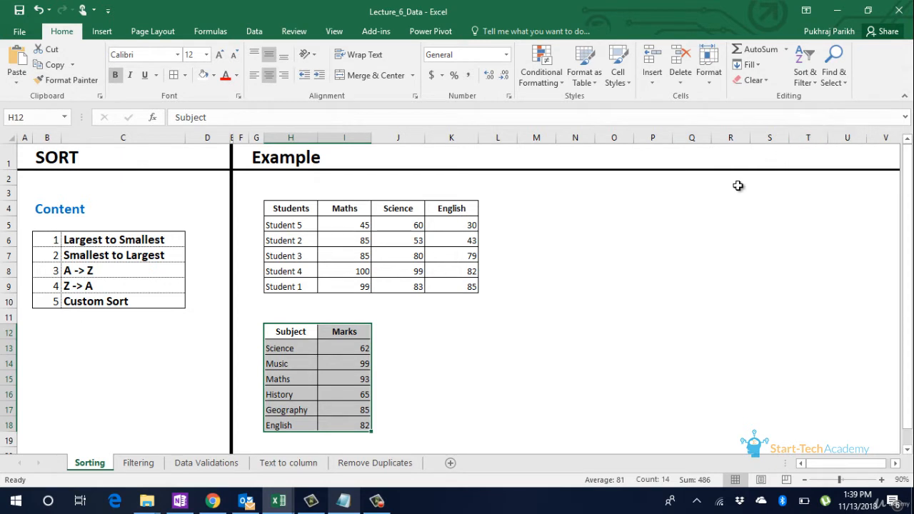
left_click(398, 243)
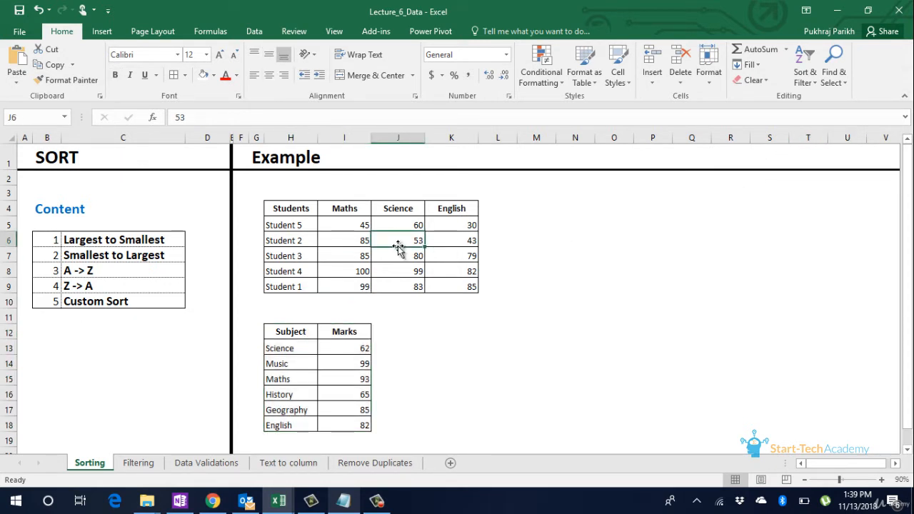
Re-sort the student table by Maths marks from largest to smallest, expanding the selection so each student's row stays together
left_click_drag(333, 208, 350, 288)
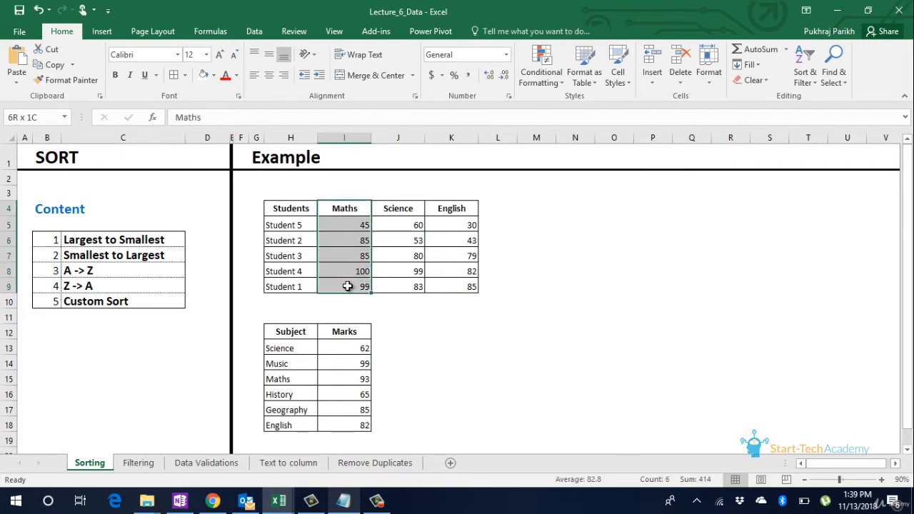
left_click(811, 86)
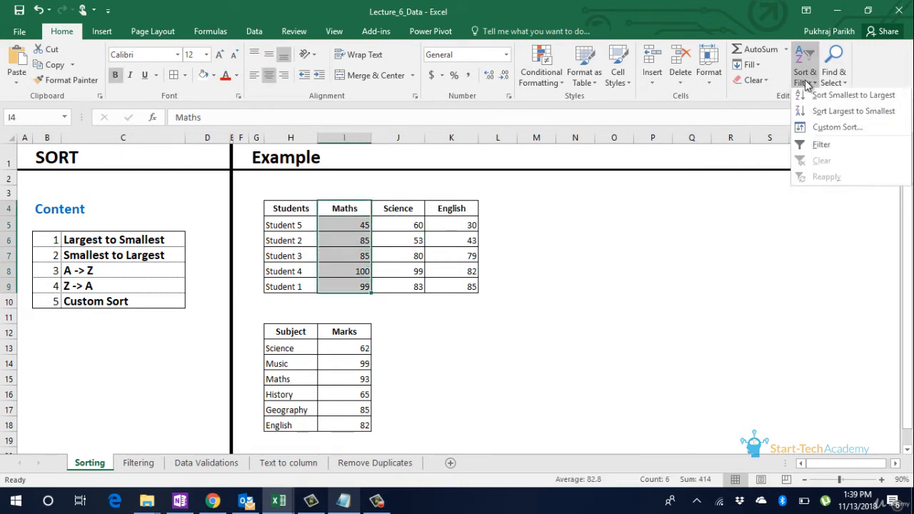
left_click(851, 102)
left_click(611, 371)
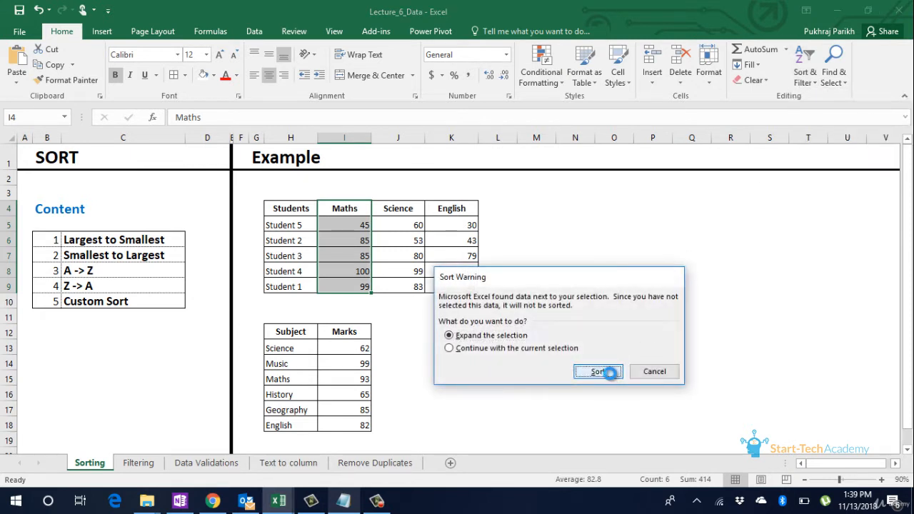
Highlight the names and tied Maths marks of Student 2 and Student 3, and select the Students header cell
left_click(292, 255)
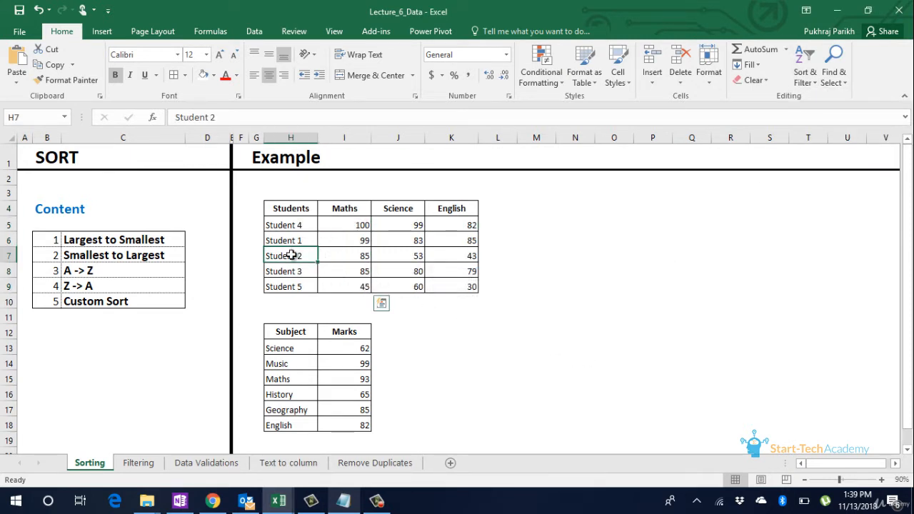
left_click_drag(291, 255, 327, 268)
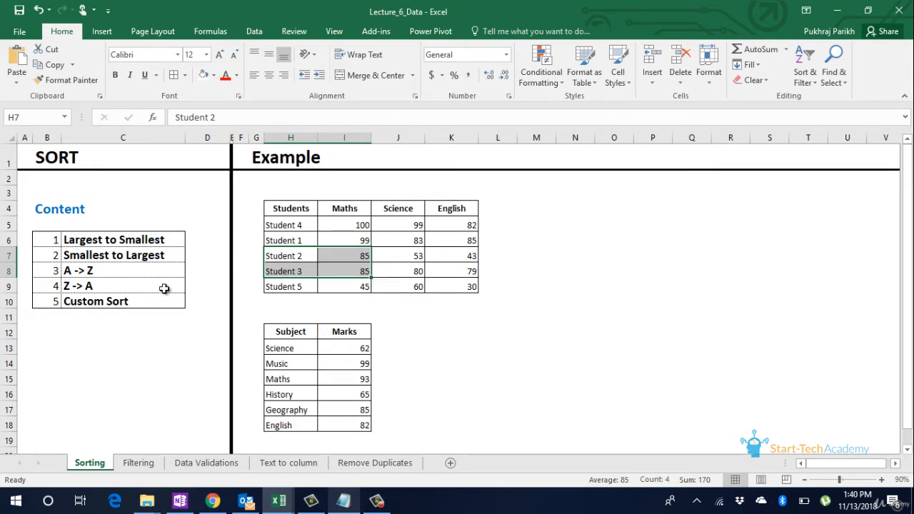
left_click(282, 207)
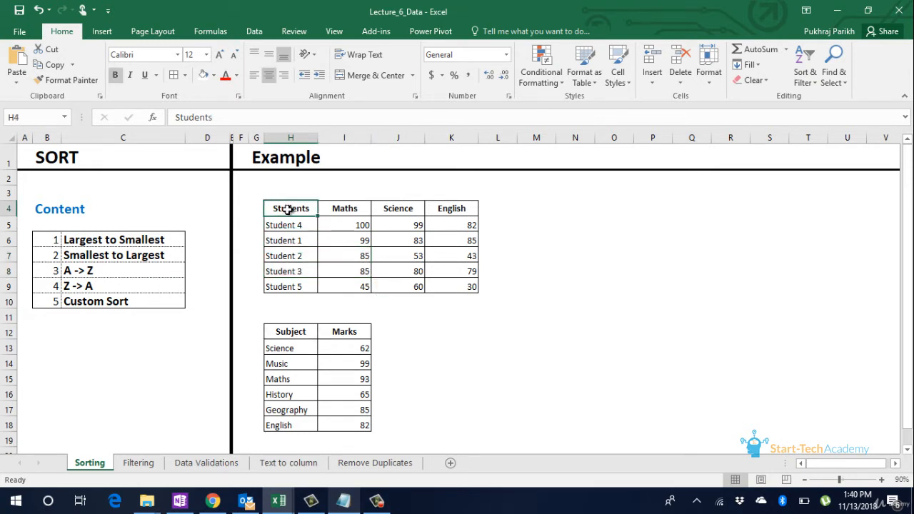
Custom sort the student table by Maths from largest to smallest, with Science from largest to smallest as a second level
left_click_drag(282, 207, 447, 284)
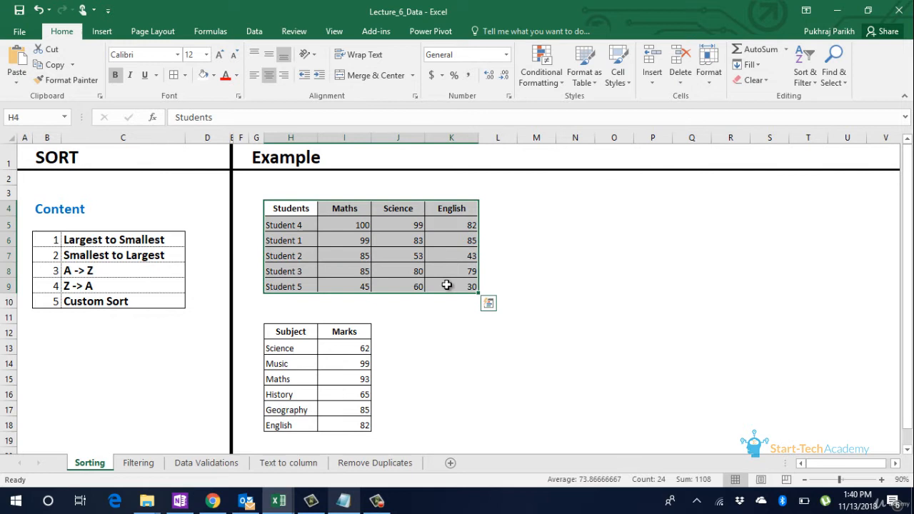
left_click(817, 84)
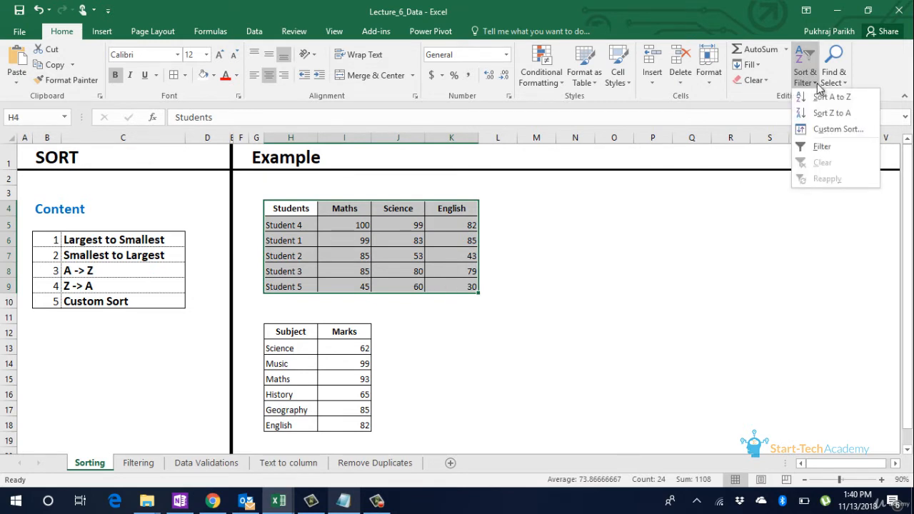
left_click(836, 129)
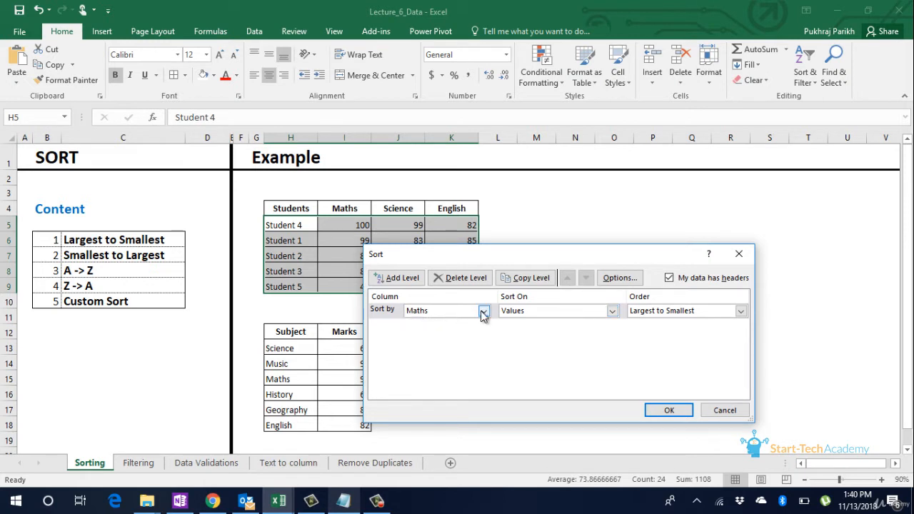
left_click(402, 279)
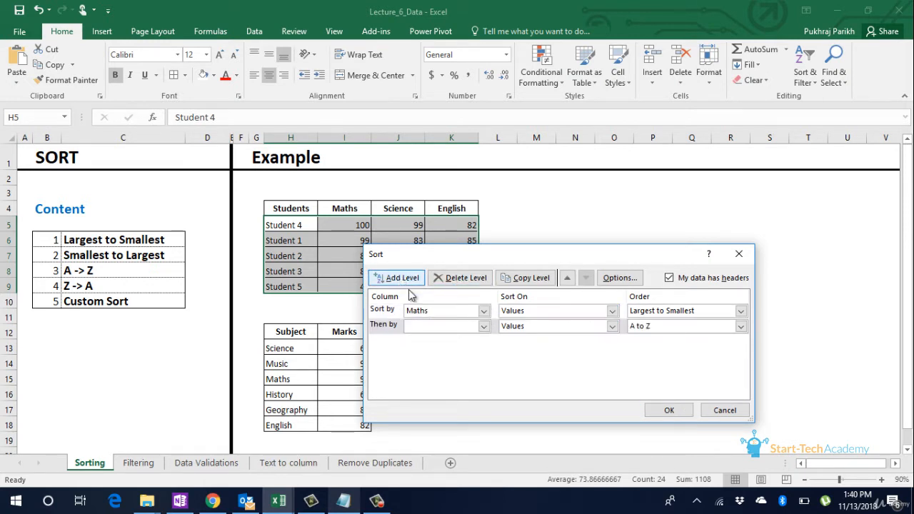
left_click(483, 327)
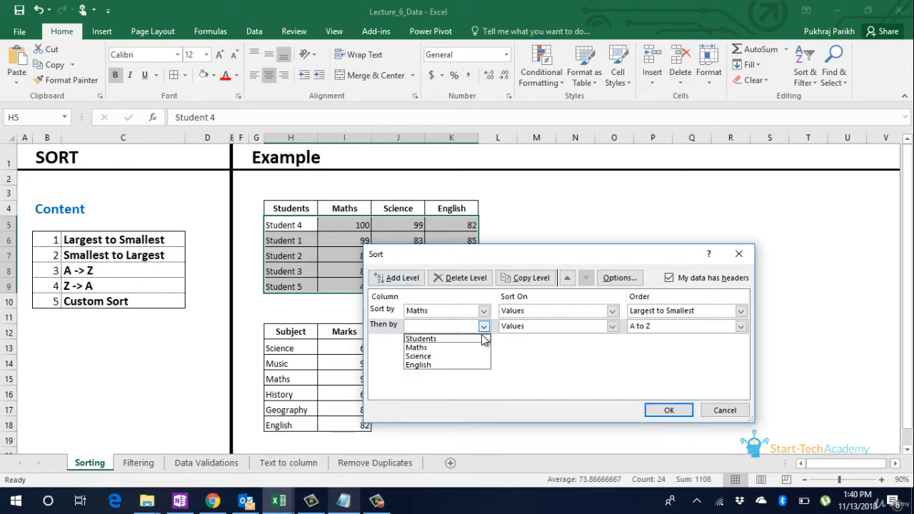
left_click(470, 355)
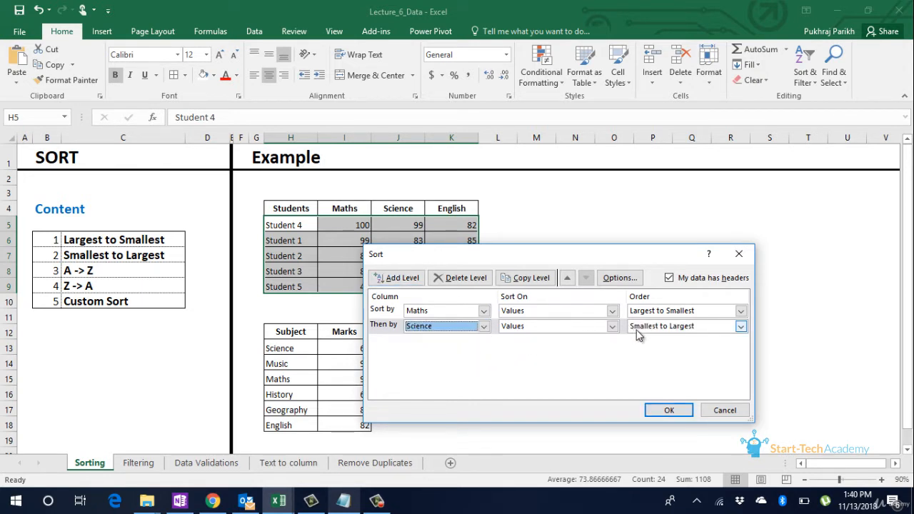
left_click(682, 327)
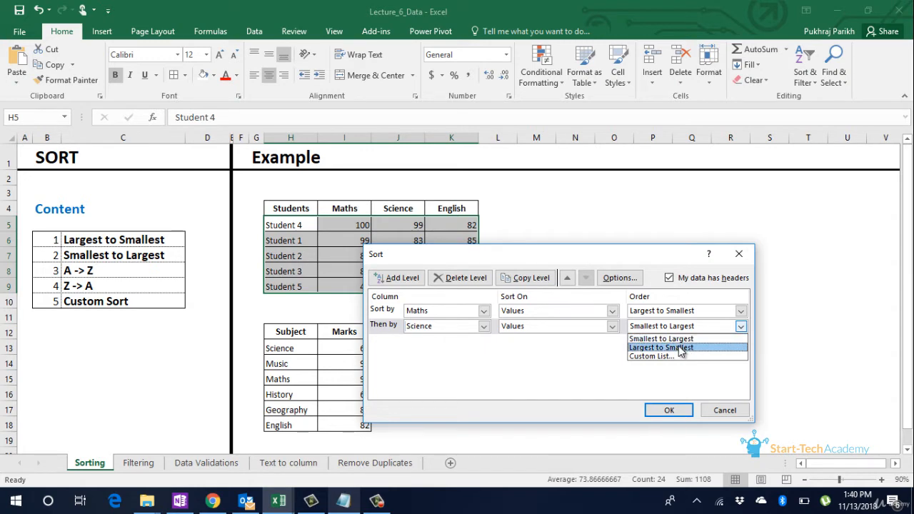
left_click(646, 347)
left_click_drag(520, 255, 652, 188)
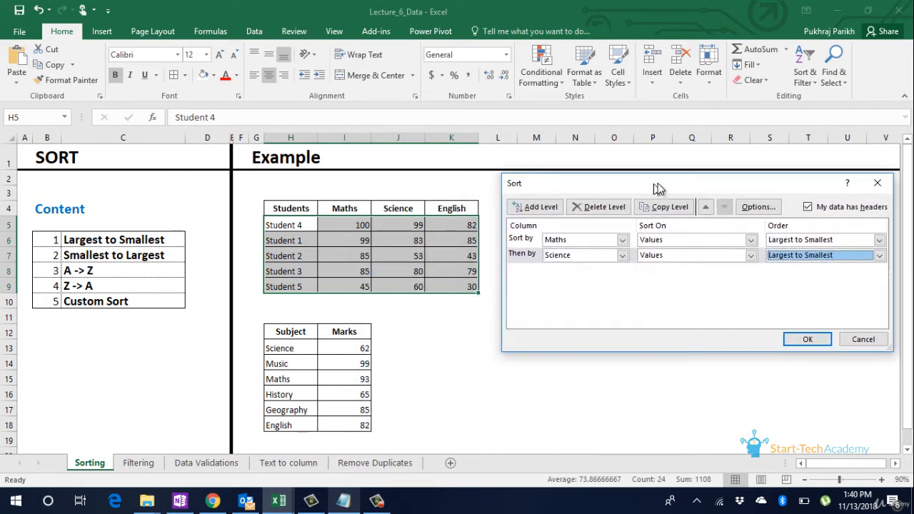
left_click(809, 337)
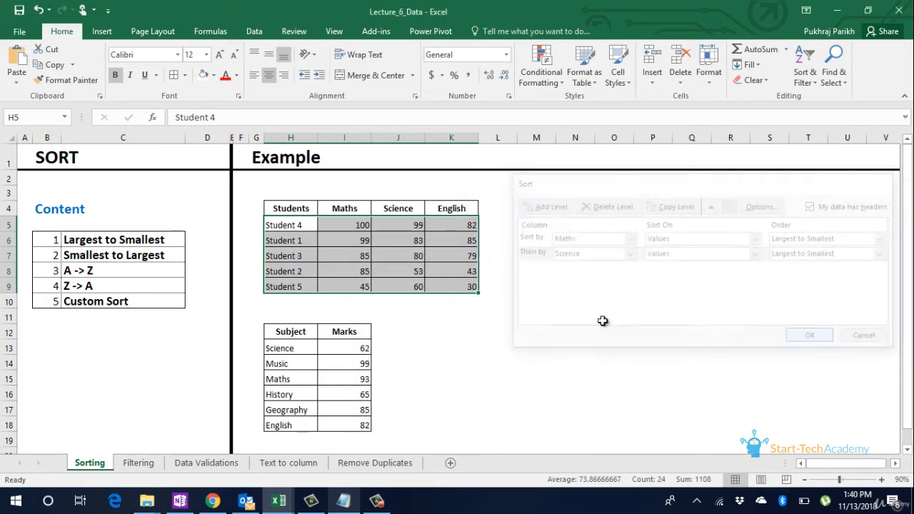
left_click(344, 254)
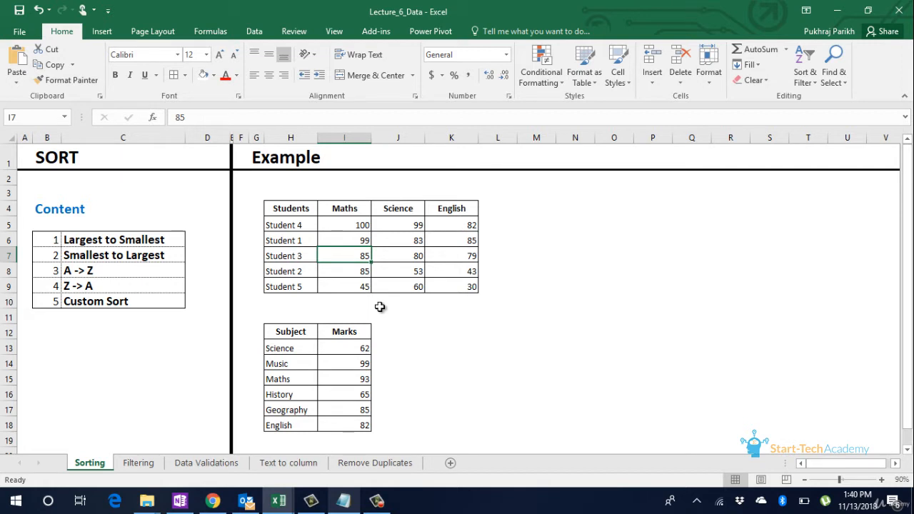
Turn on filtering for the whole student marks and grades table on the Filtering sheet
left_click(140, 463)
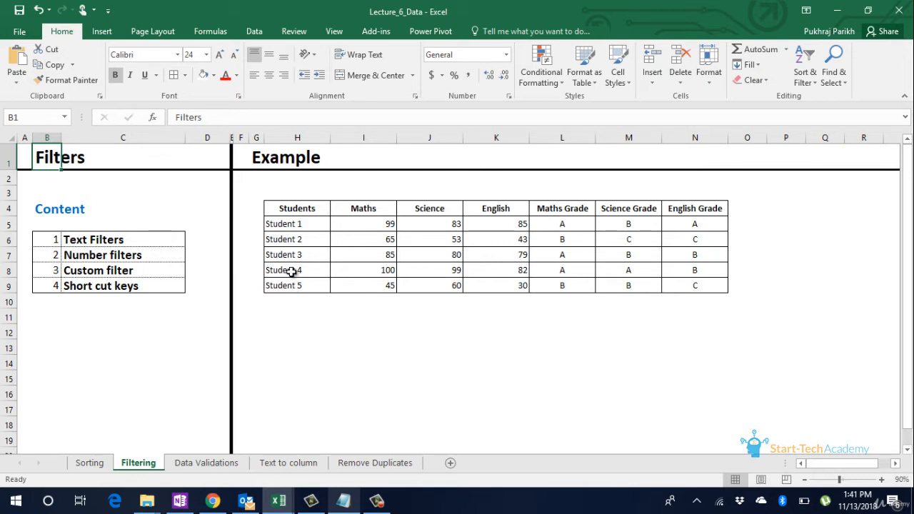
left_click(286, 210)
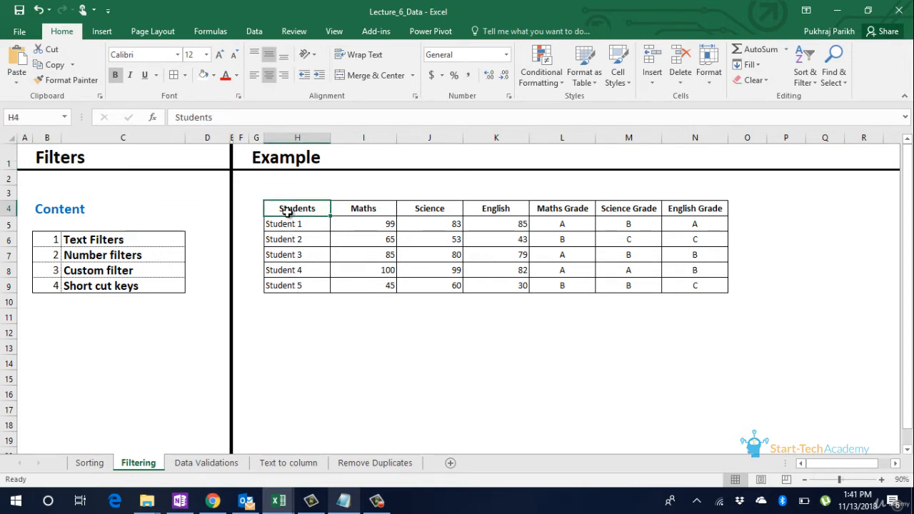
key("ctrl+a")
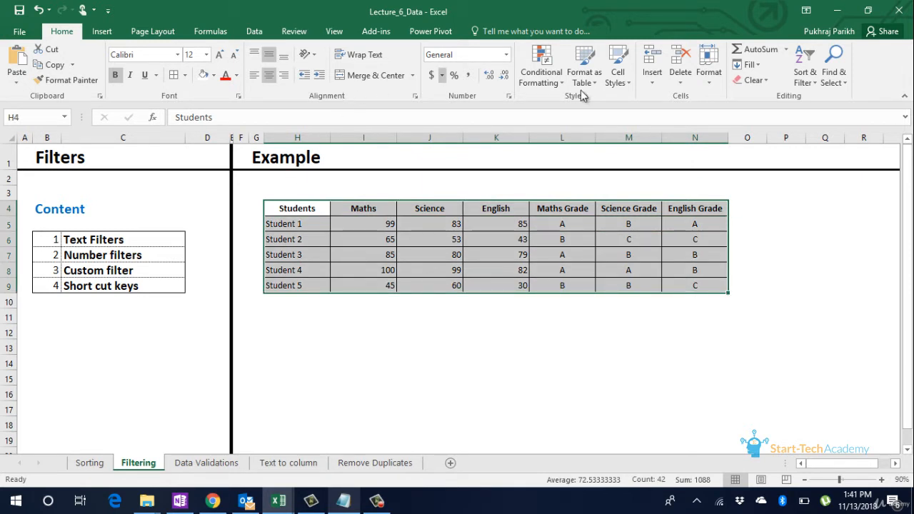
left_click(805, 75)
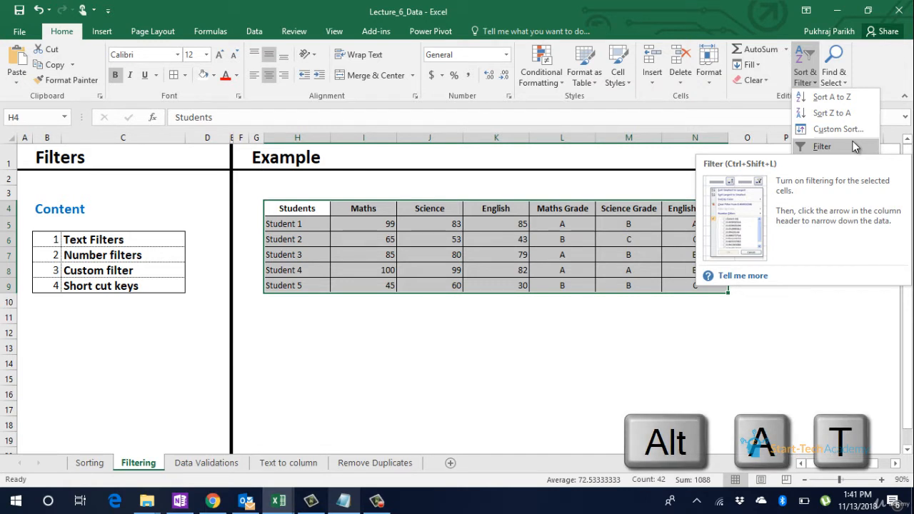
left_click(821, 147)
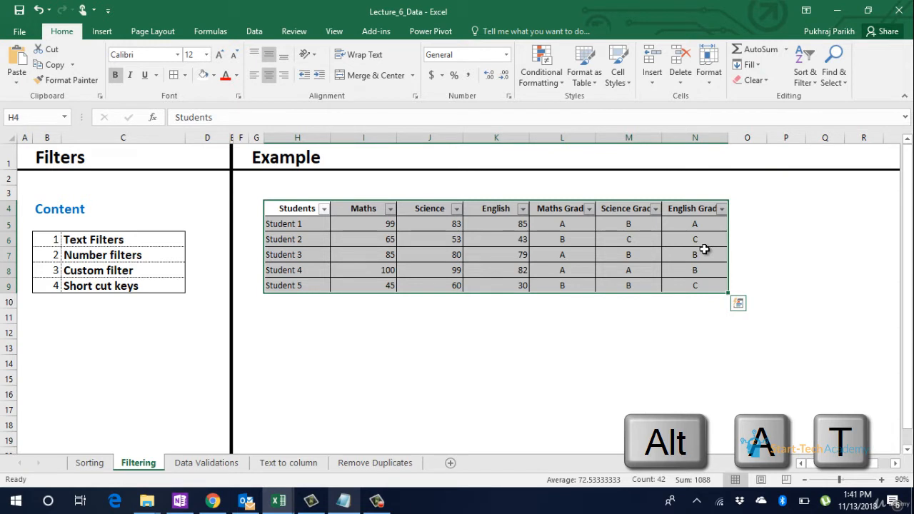
left_click(704, 248)
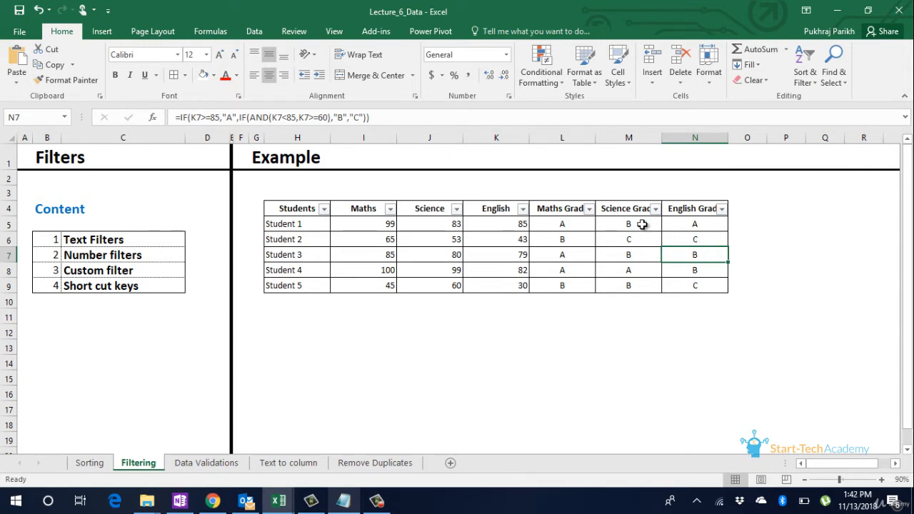
Examine the filter options of the Maths Grade, English and Maths columns without applying any
left_click(589, 208)
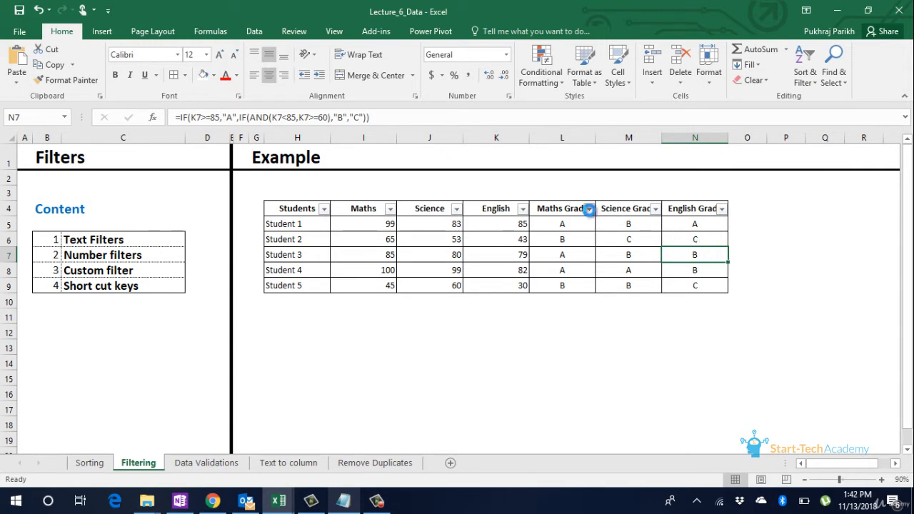
left_click(589, 211)
left_click(522, 210)
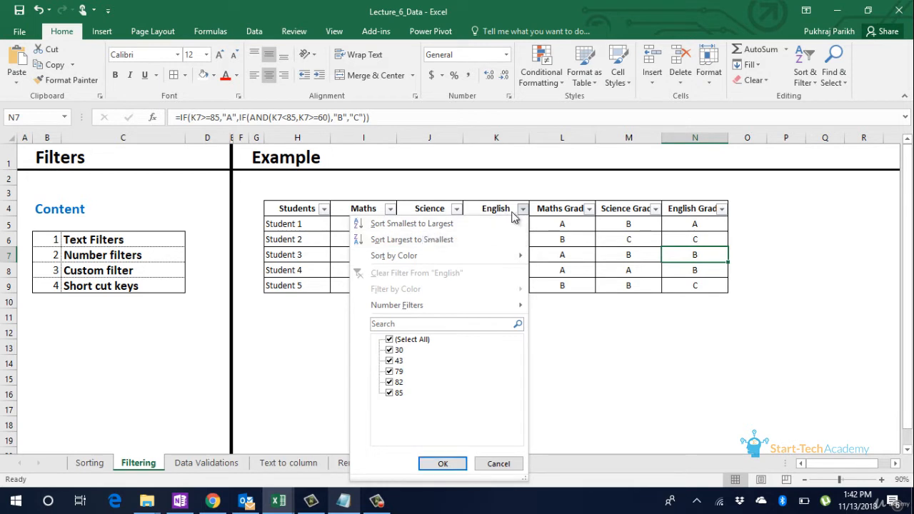
left_click(523, 209)
left_click(390, 209)
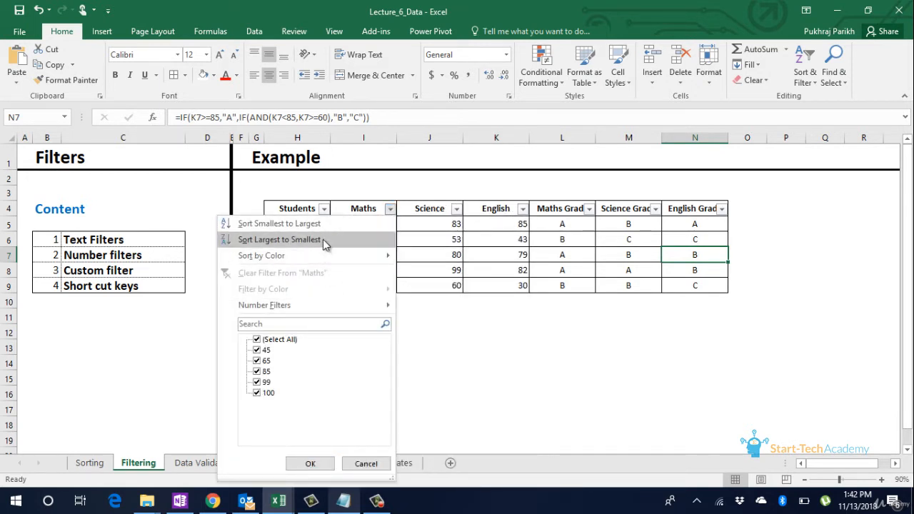
left_click(432, 245)
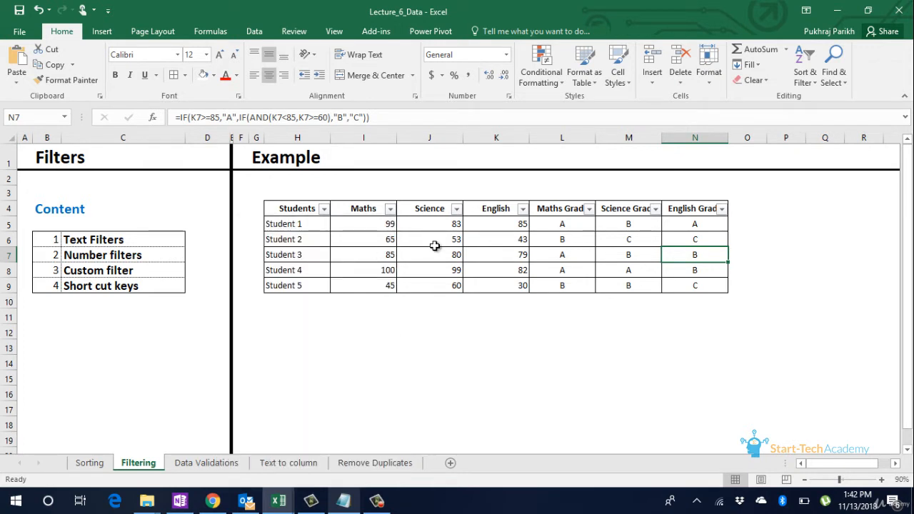
Filter the Maths column to hide marks 45, 65 and 85, leaving only 99 and 100
left_click(389, 209)
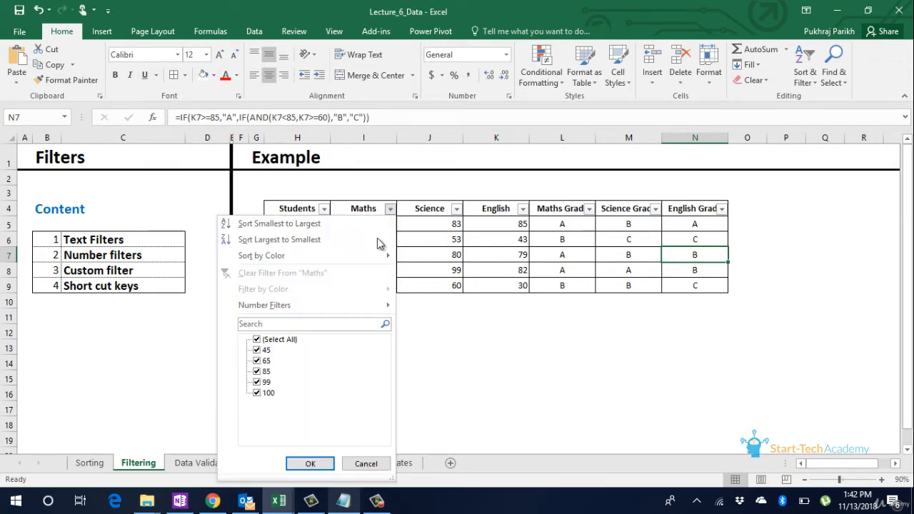
left_click(257, 350)
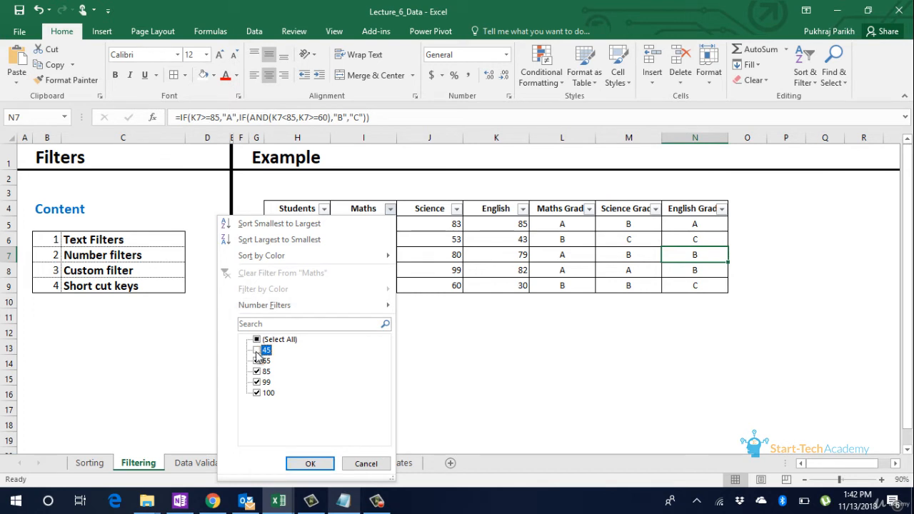
left_click(257, 361)
left_click(257, 372)
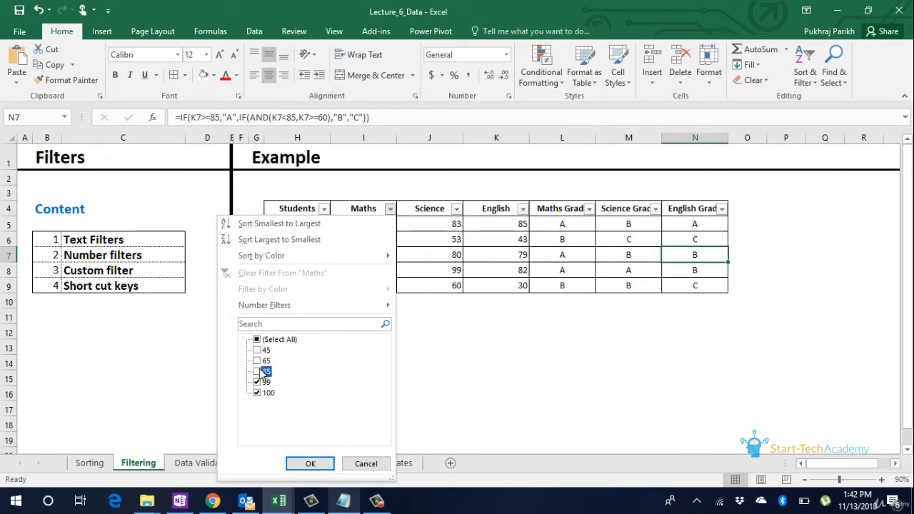
left_click(320, 465)
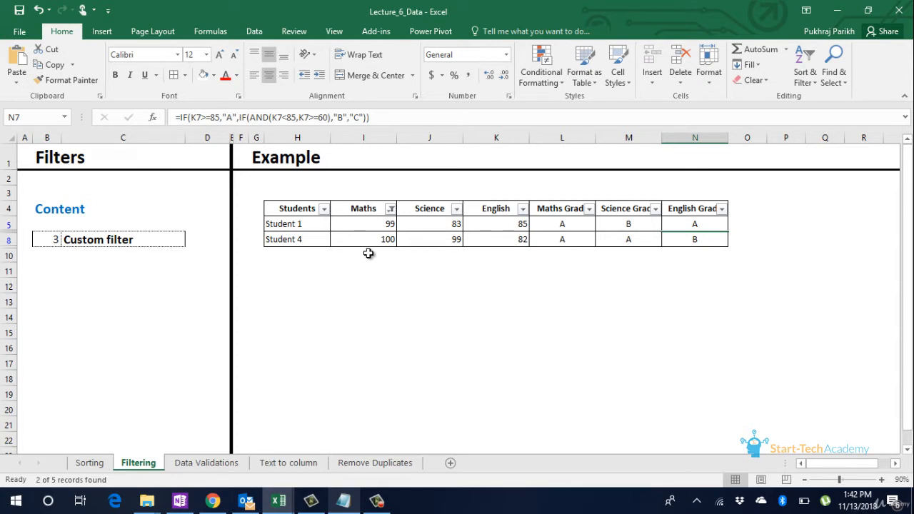
Filter the Maths column to the mark 65 by searching for it among all values
left_click(390, 208)
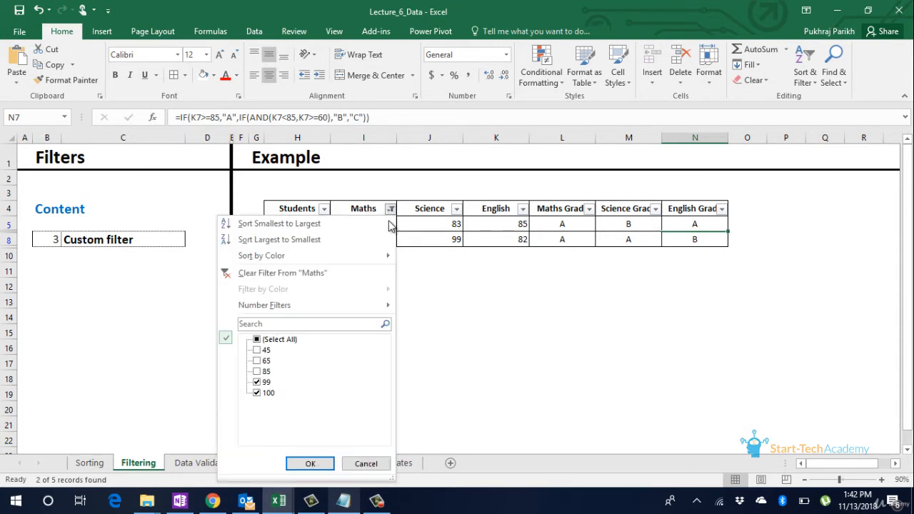
left_click(257, 339)
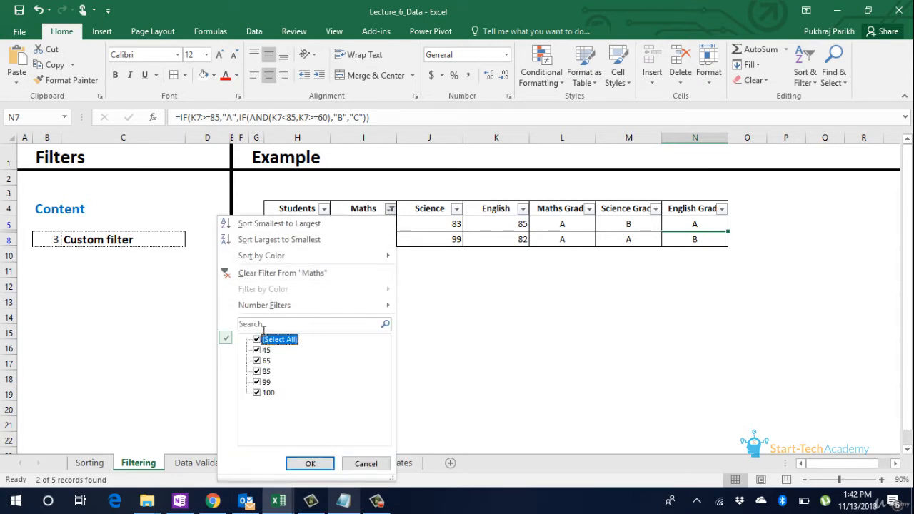
left_click(264, 325)
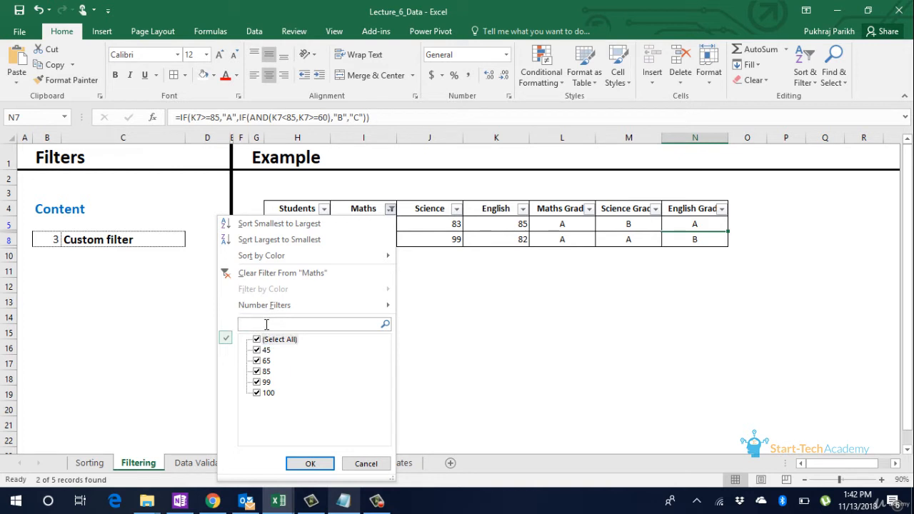
type("65")
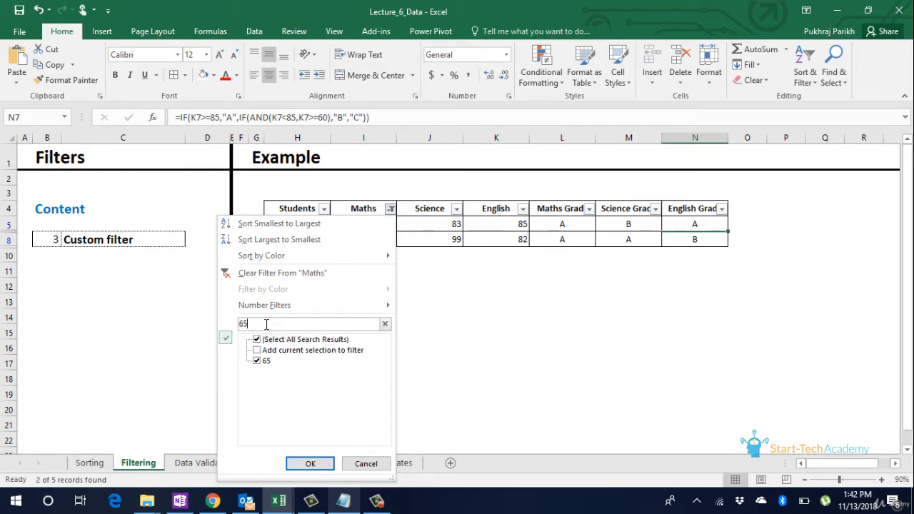
key("Return")
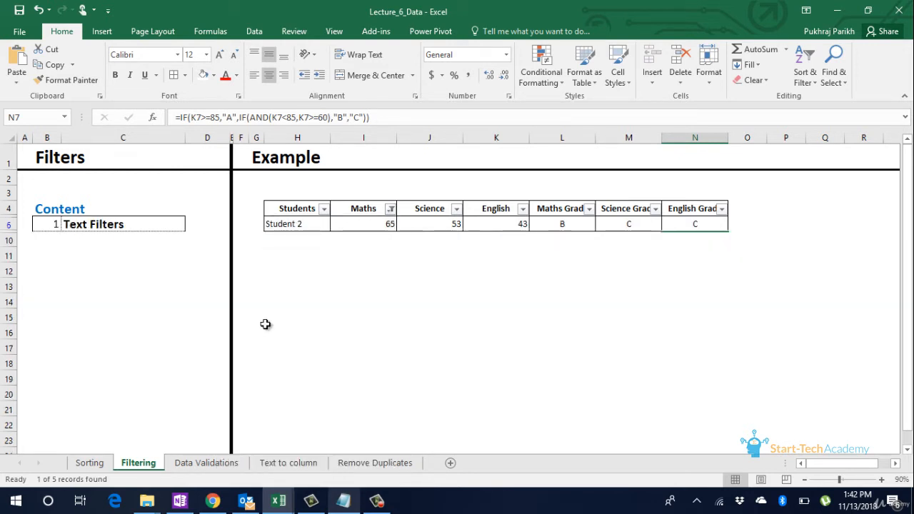
Select all Maths marks in the column filter so every student's row is shown
left_click(391, 209)
left_click(278, 340)
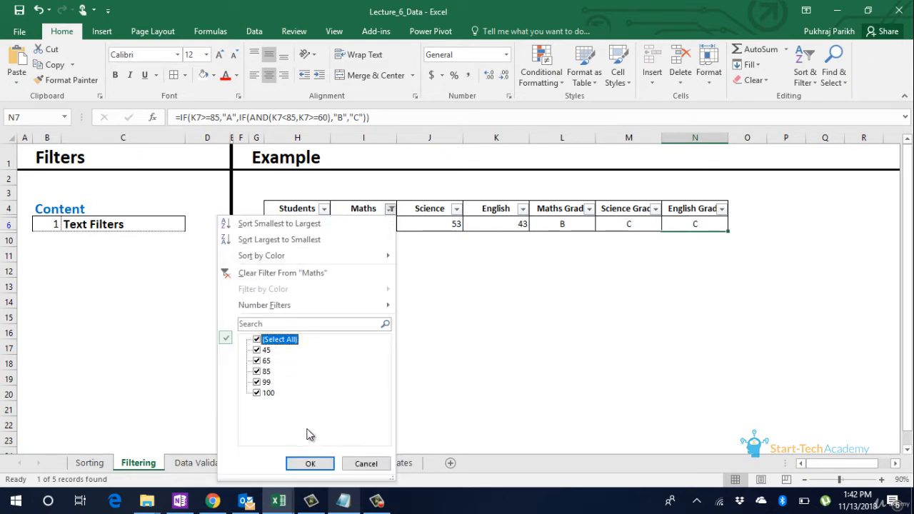
left_click(309, 464)
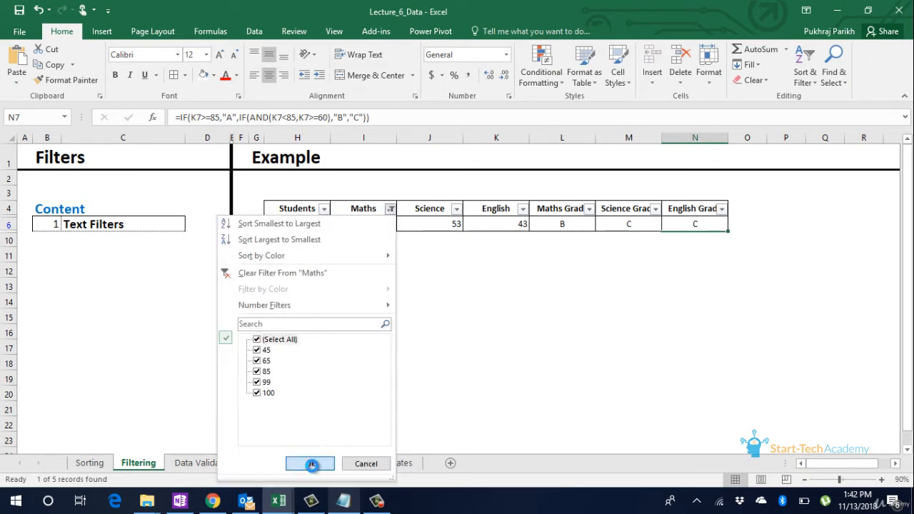
Filter the Maths column again, excluding 45, 65 and 85 to keep only marks 99 and 100
left_click(391, 210)
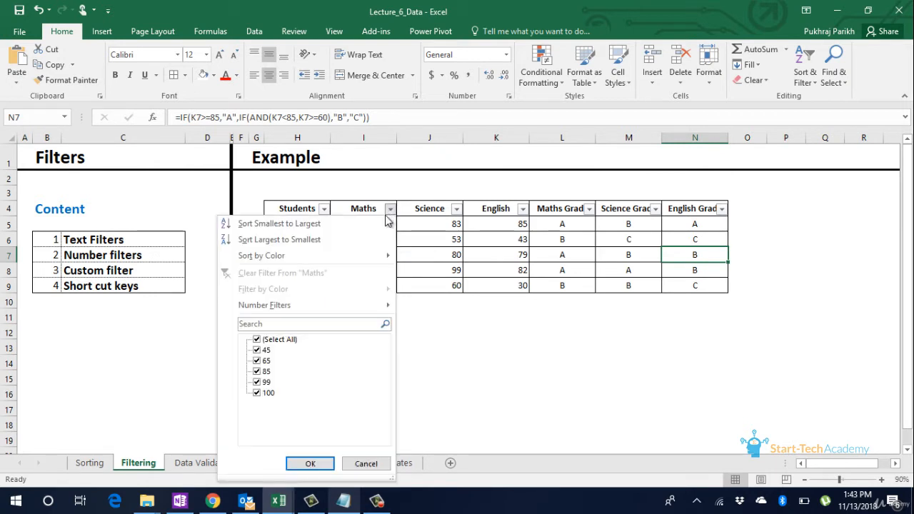
left_click(257, 350)
left_click(257, 360)
left_click(257, 371)
left_click(319, 464)
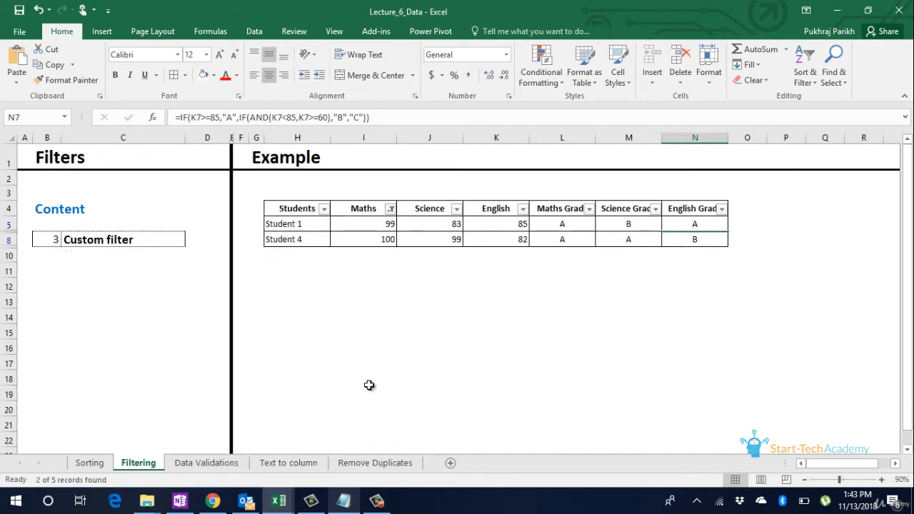
Restore all student rows by selecting every mark in the Maths filter
left_click(391, 209)
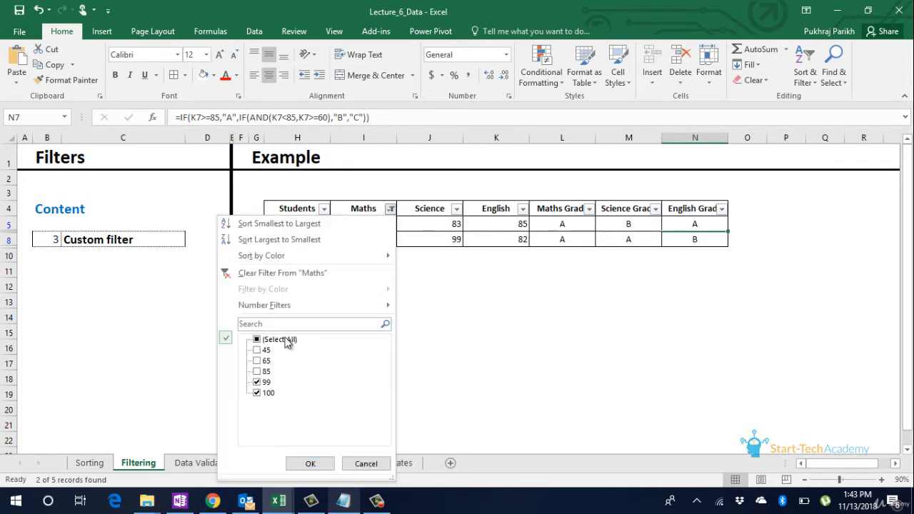
left_click(286, 340)
left_click(327, 463)
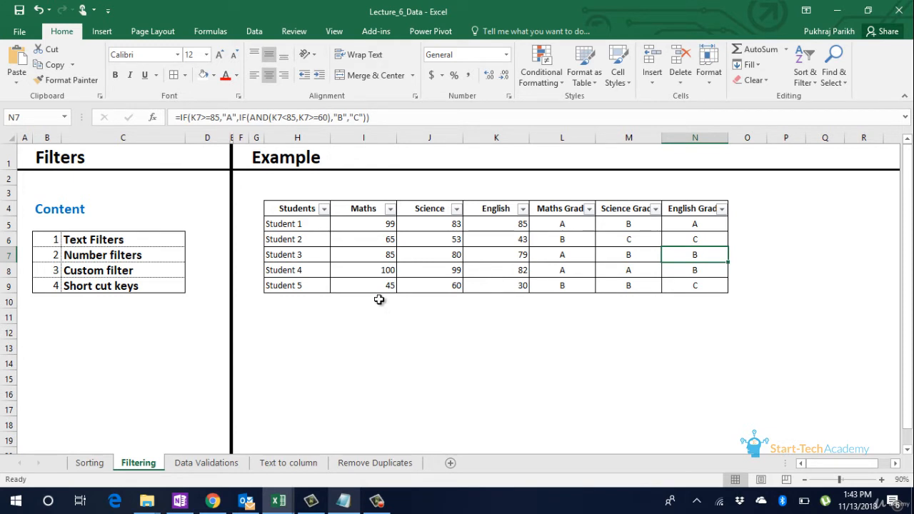
Compare the number filter conditions offered for the Maths column with the text filter conditions for Maths Grade
left_click(389, 208)
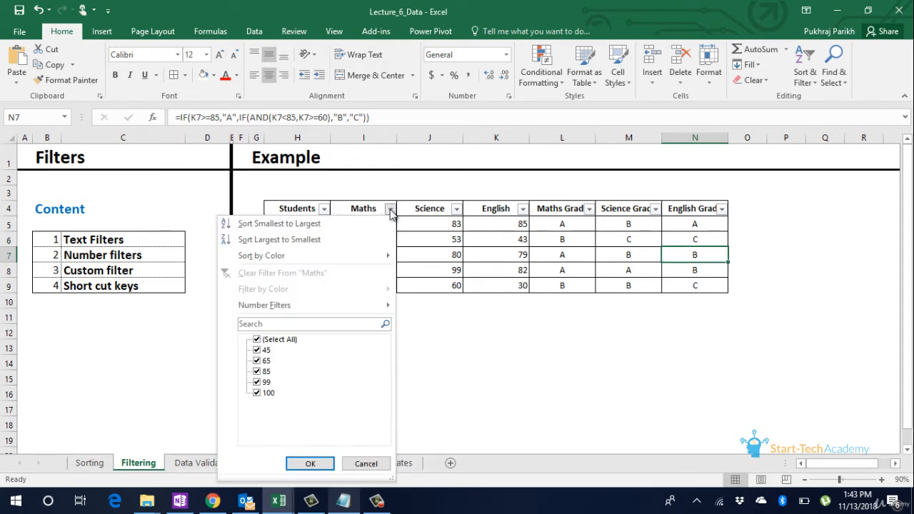
mouse_move(380, 307)
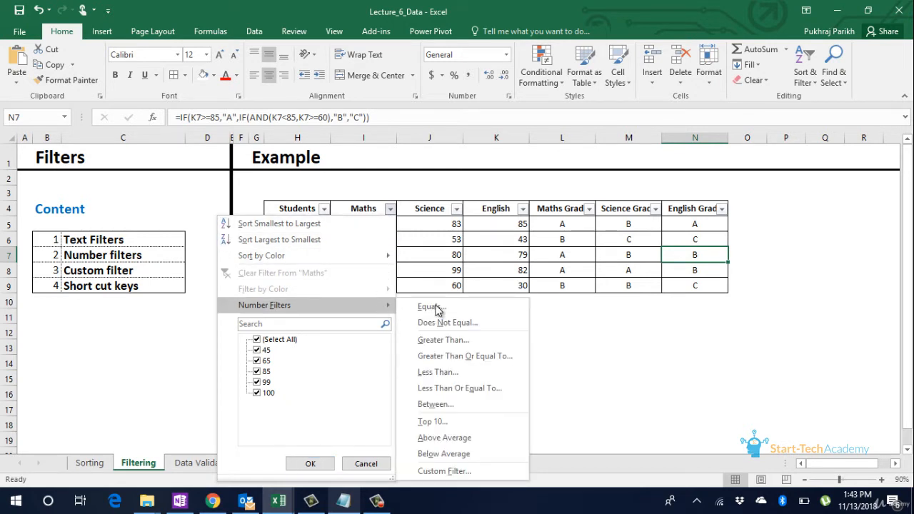
left_click(623, 335)
left_click(588, 209)
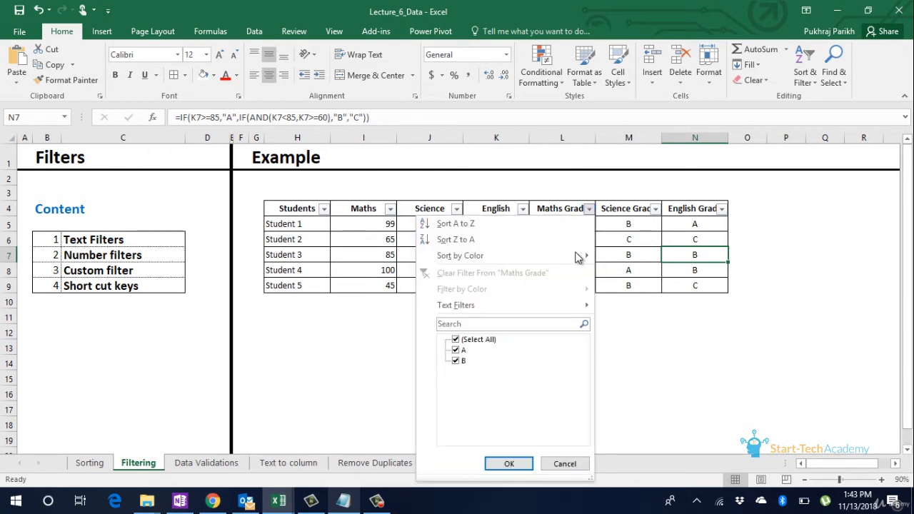
mouse_move(567, 308)
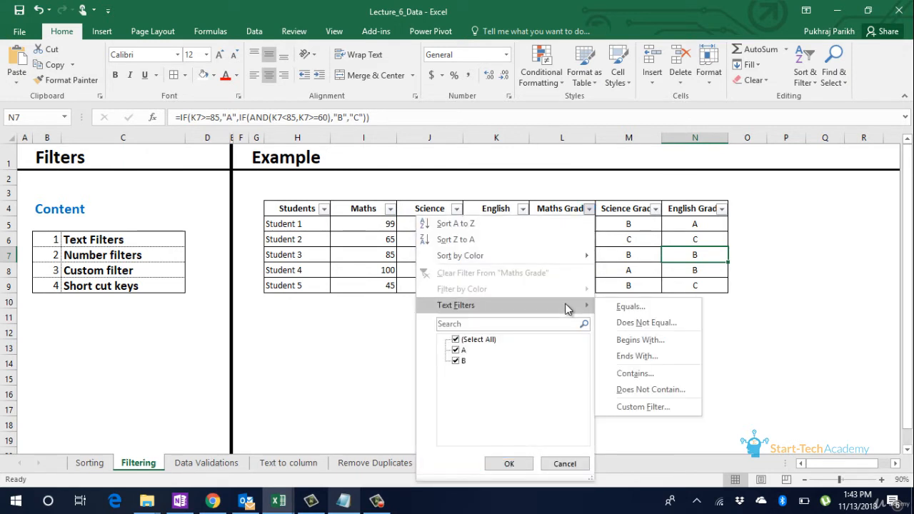
left_click(373, 318)
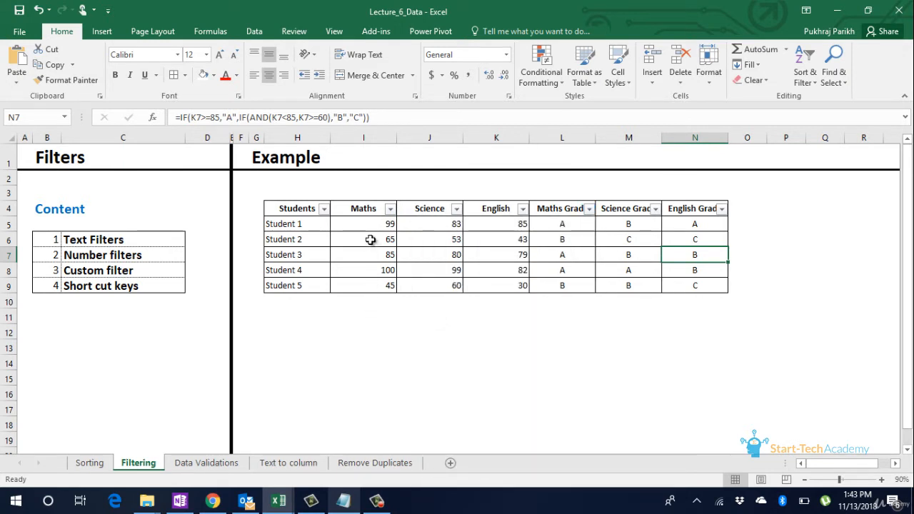
Filter the Maths column to marks greater than 80 with a number filter, and clear that filter again
left_click(390, 208)
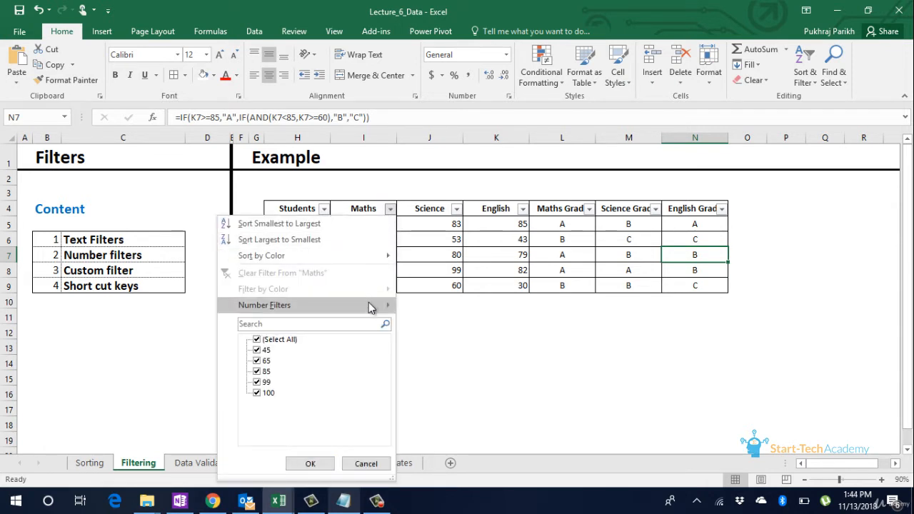
mouse_move(371, 308)
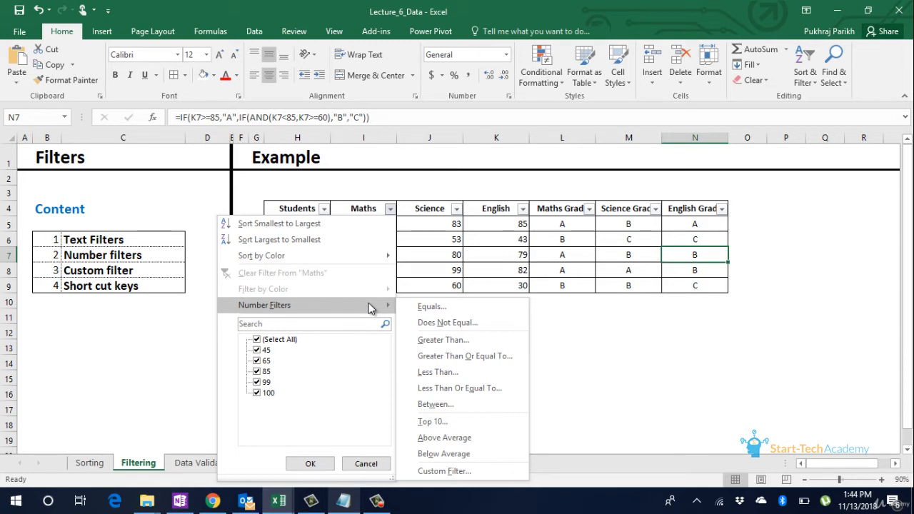
left_click(455, 341)
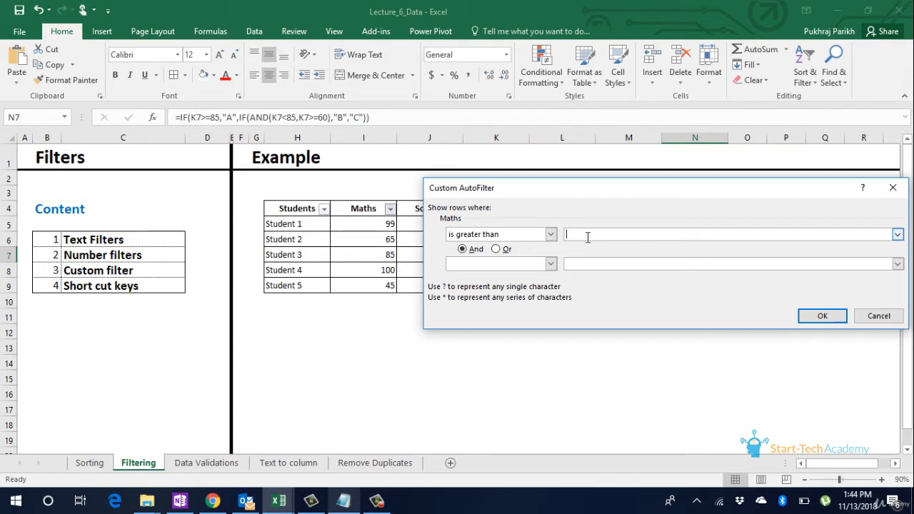
type("80")
left_click(823, 316)
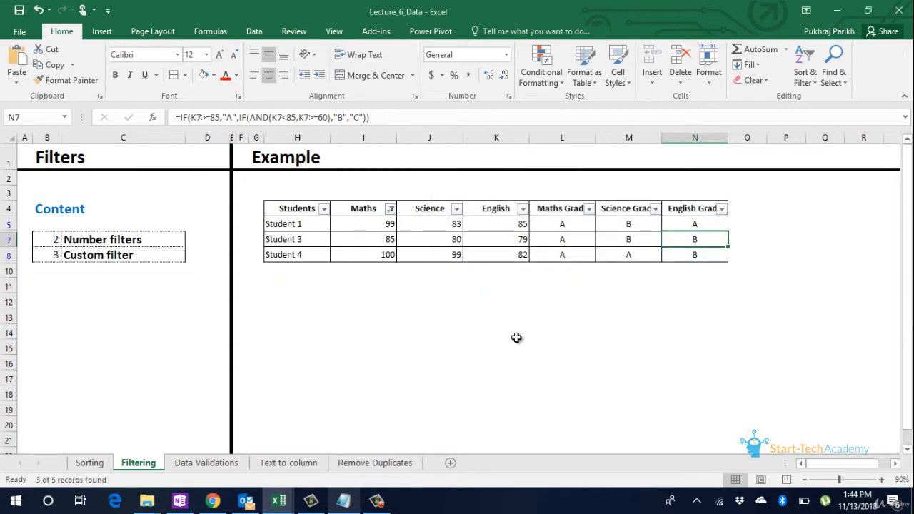
left_click(390, 209)
left_click(388, 271)
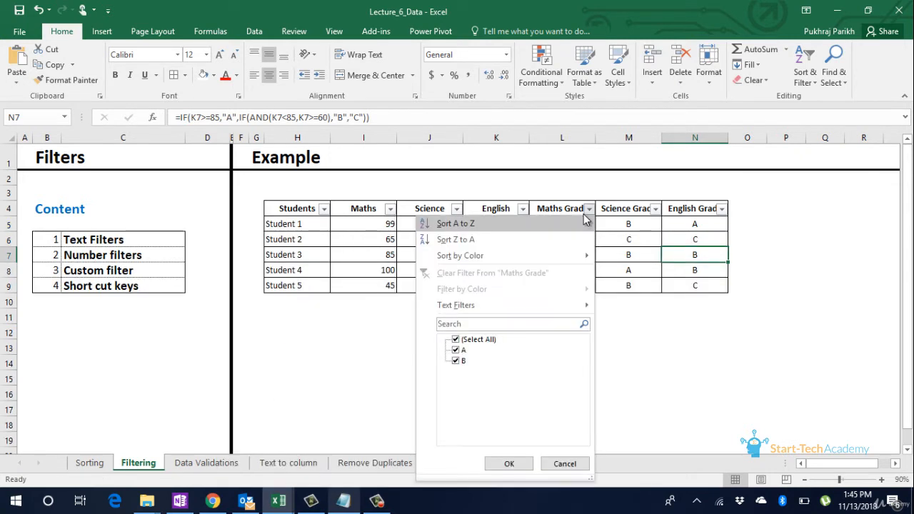
Review the text filter conditions available for the Maths Grade column without applying any
left_click(589, 209)
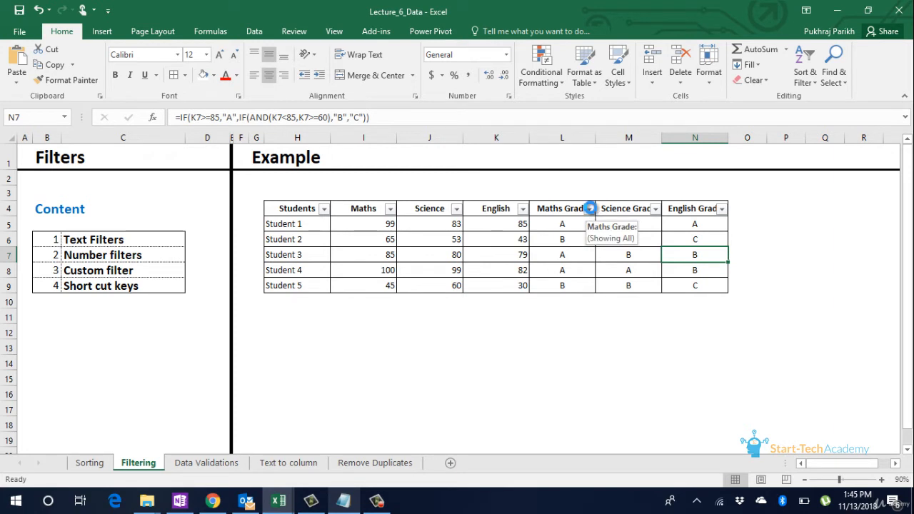
left_click(589, 209)
mouse_move(562, 305)
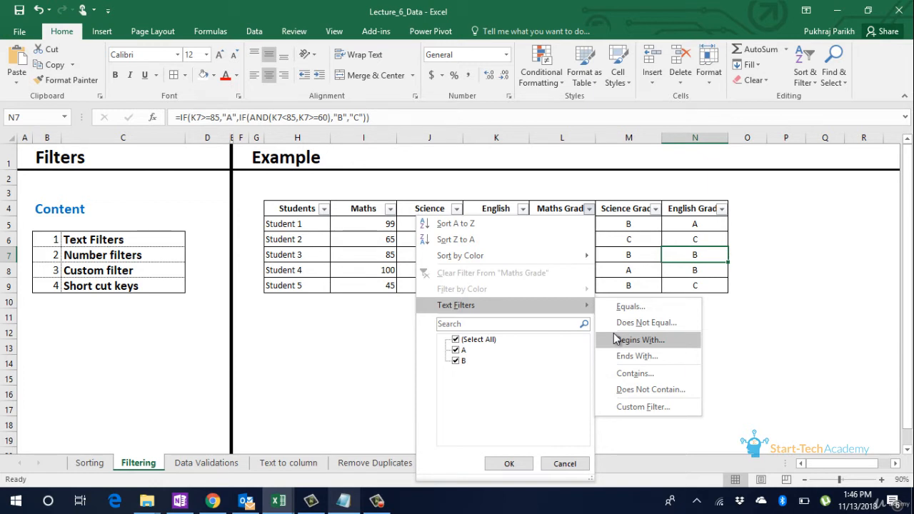
left_click(574, 466)
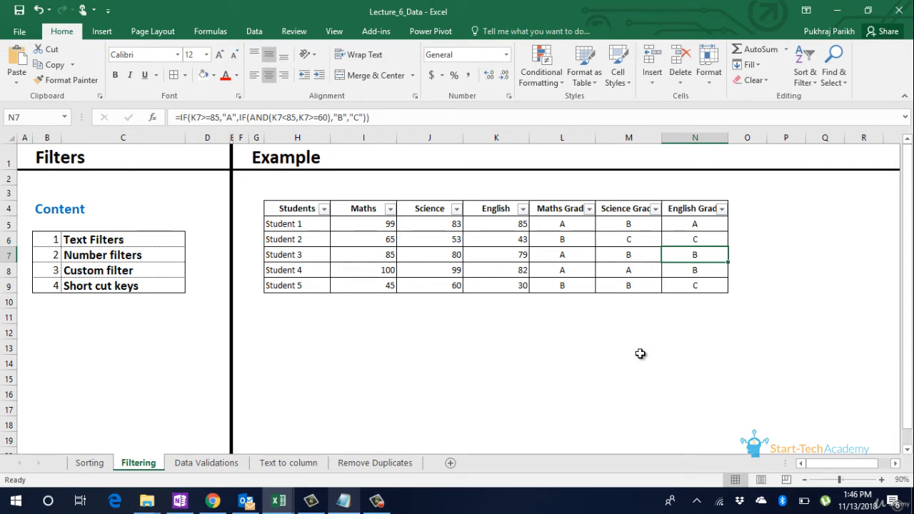
Set up a custom number filter on the Maths column with "is greater than" 75 as its first condition
left_click(390, 212)
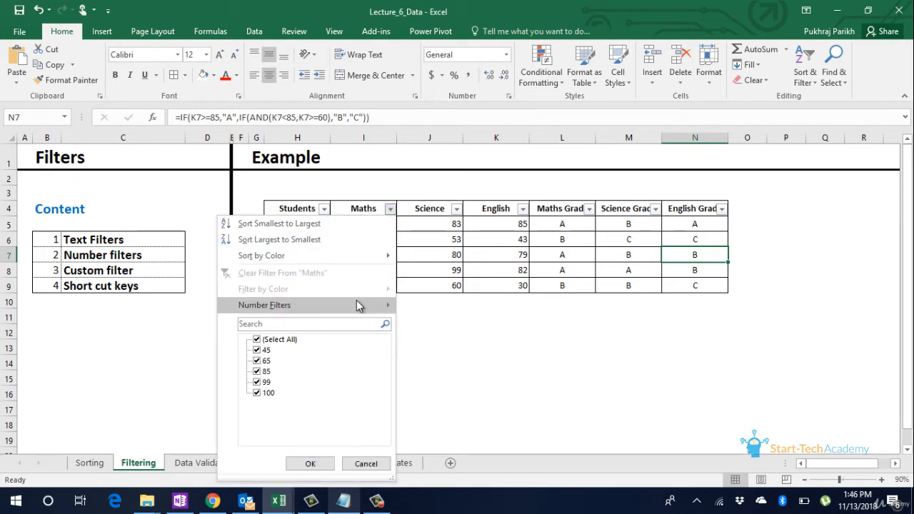
mouse_move(359, 306)
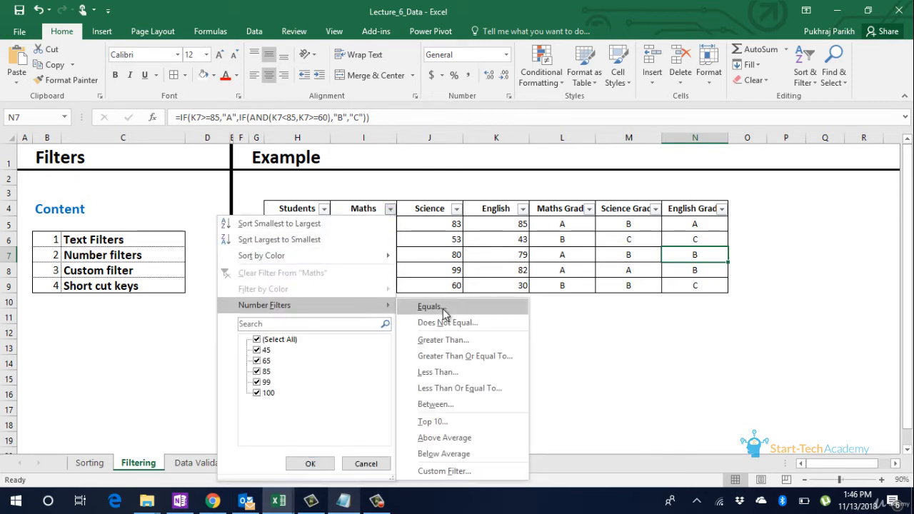
left_click(429, 473)
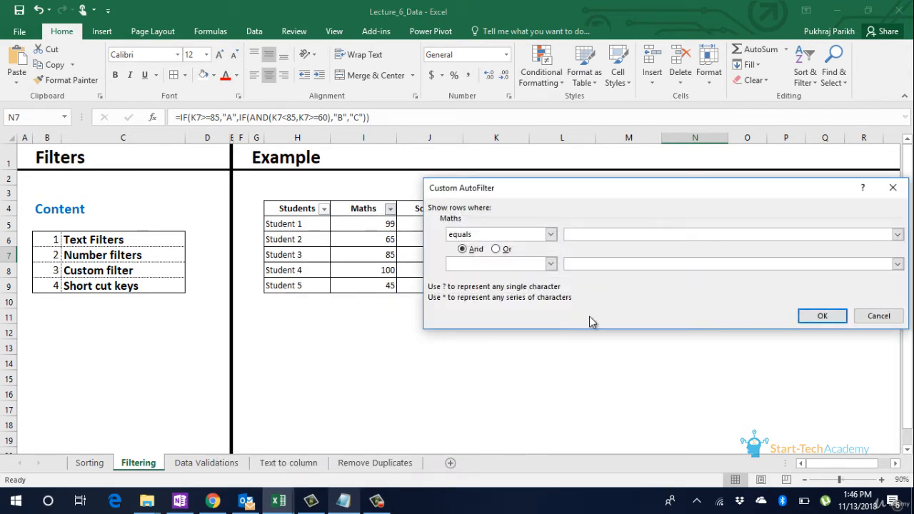
left_click(551, 235)
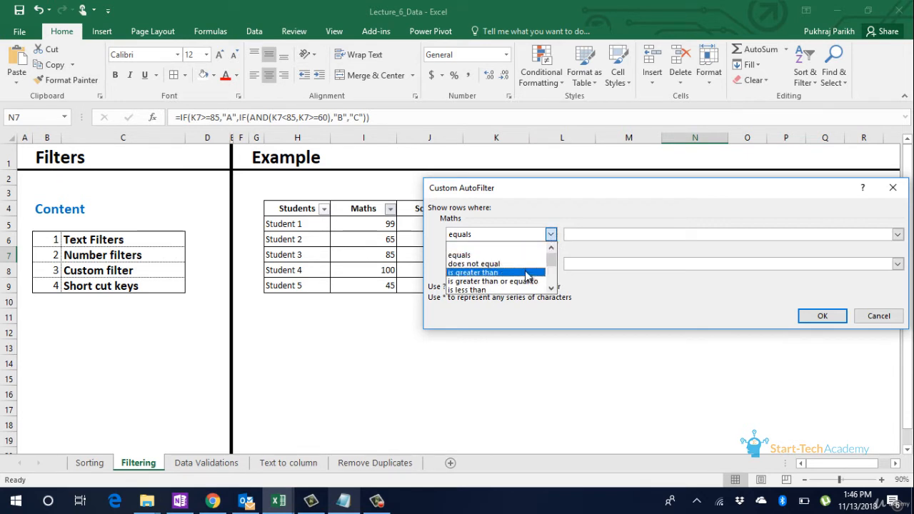
left_click(527, 273)
left_click(591, 231)
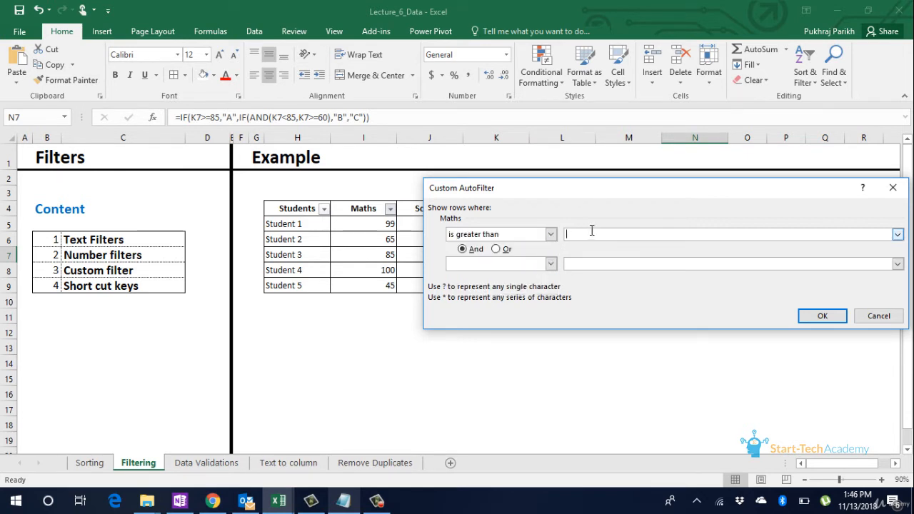
type("75")
Add "is less than" 90 as the second condition and apply the custom Maths filter
left_click(551, 263)
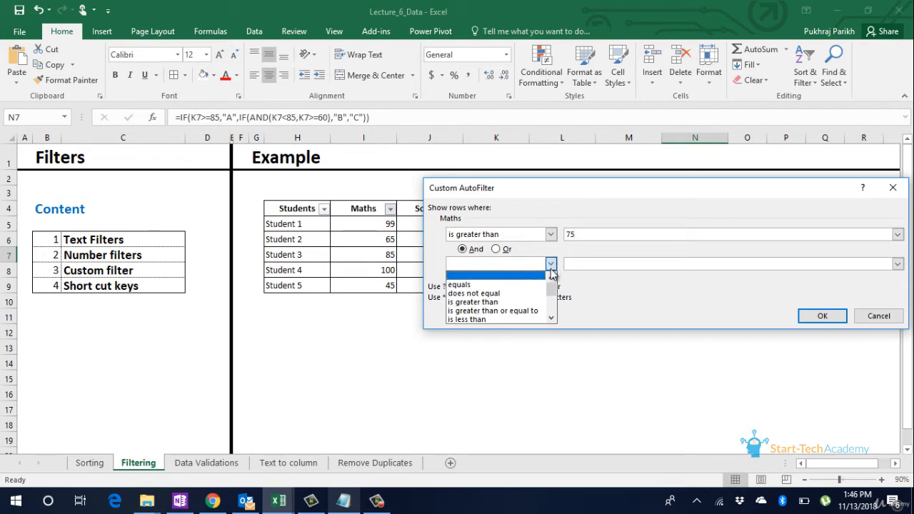
left_click(515, 322)
left_click(629, 267)
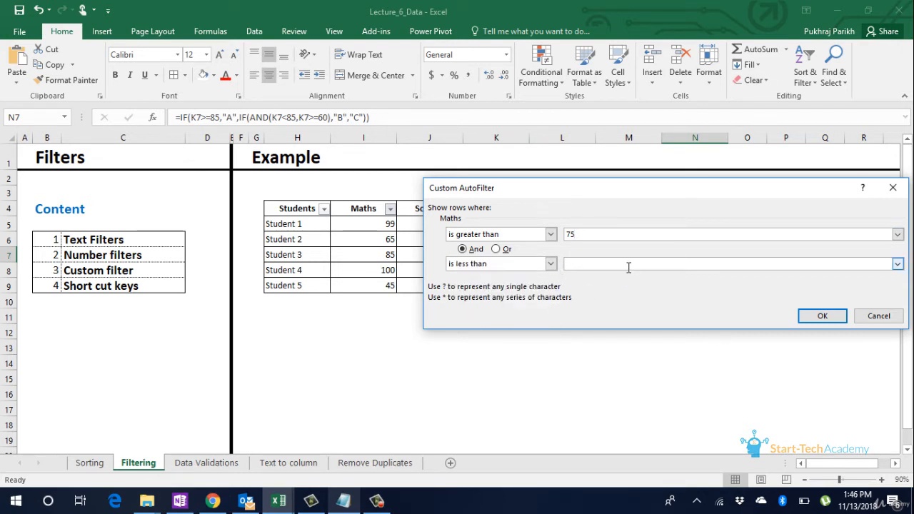
type("90")
left_click(821, 315)
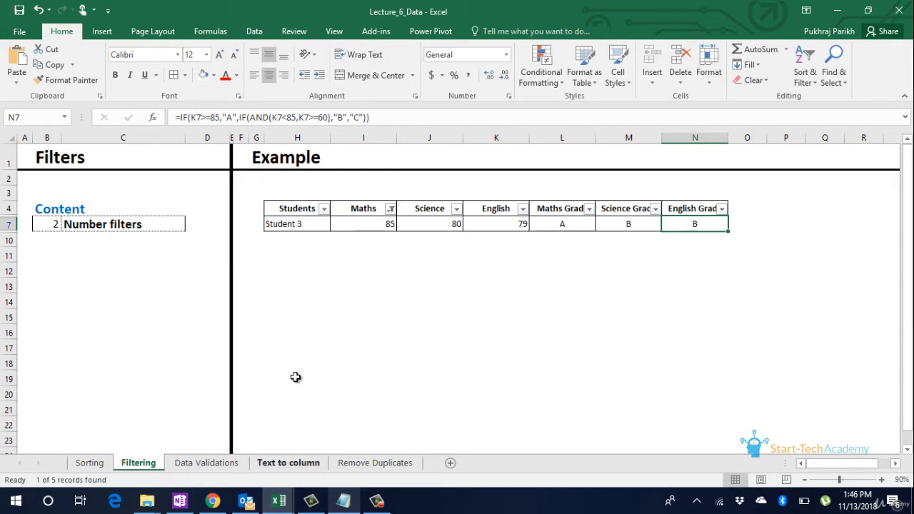
left_click(390, 208)
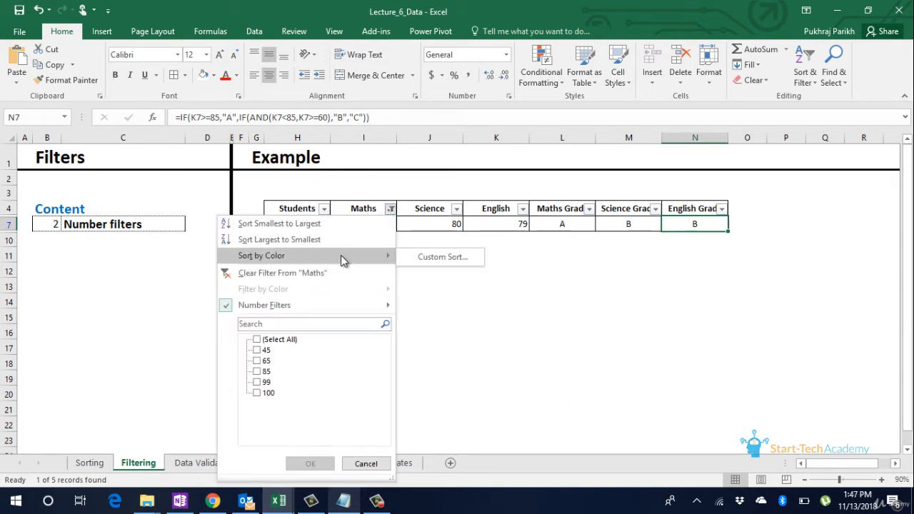
left_click(549, 330)
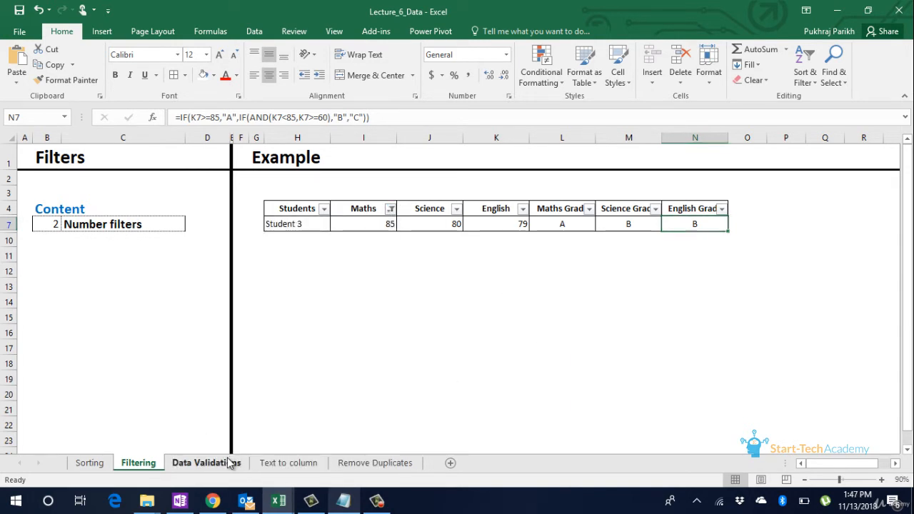
Switch to the Data Validations sheet and select the blank cells L5:L9 beside the English marks
left_click(230, 462)
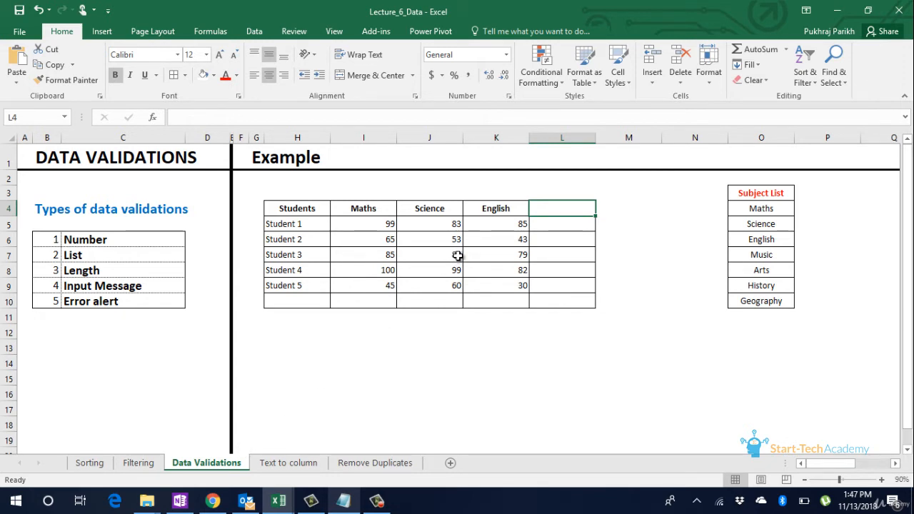
left_click(557, 222)
left_click_drag(556, 223, 552, 281)
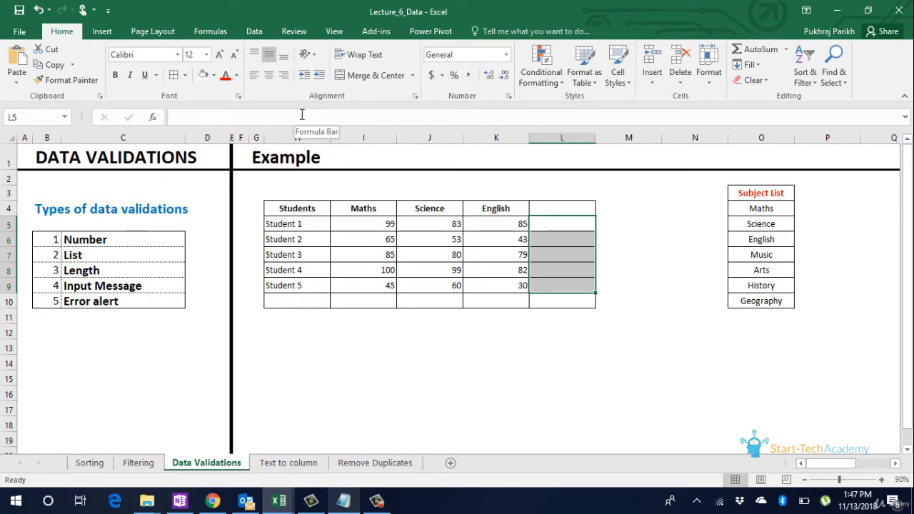
left_click(254, 31)
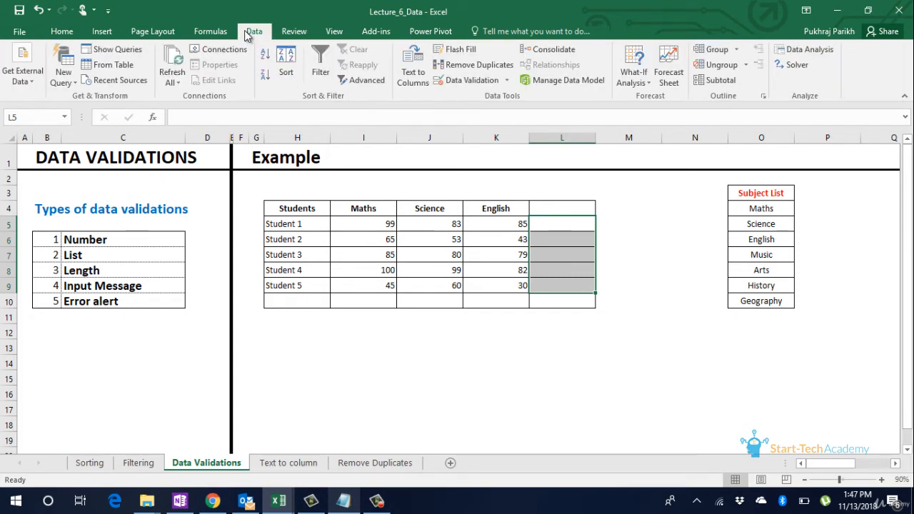
left_click(498, 80)
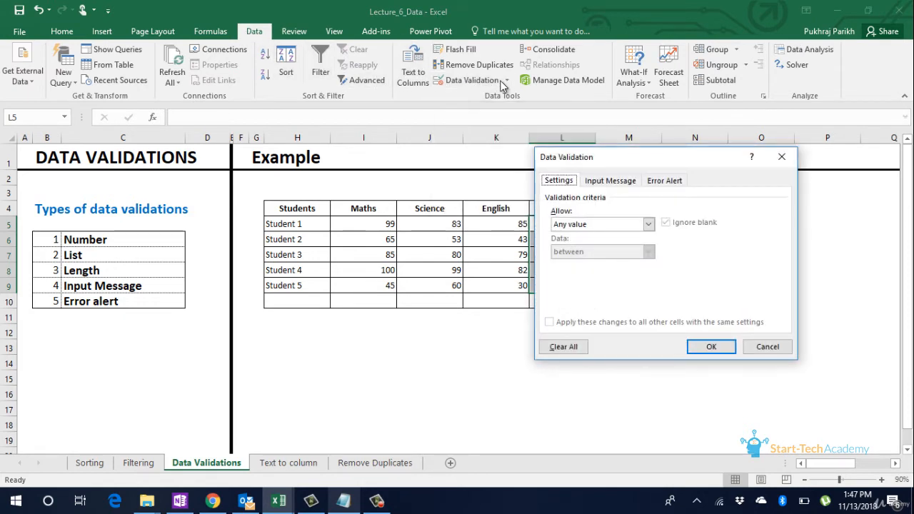
left_click(648, 226)
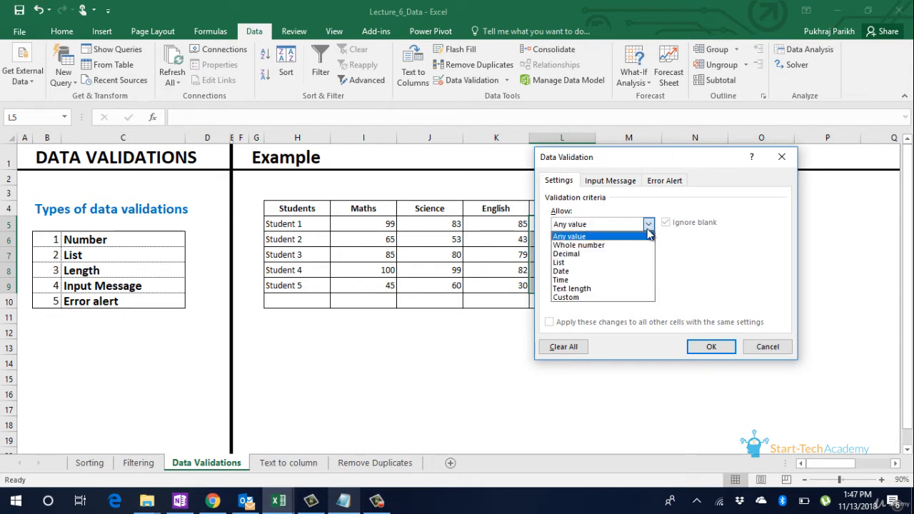
left_click(579, 245)
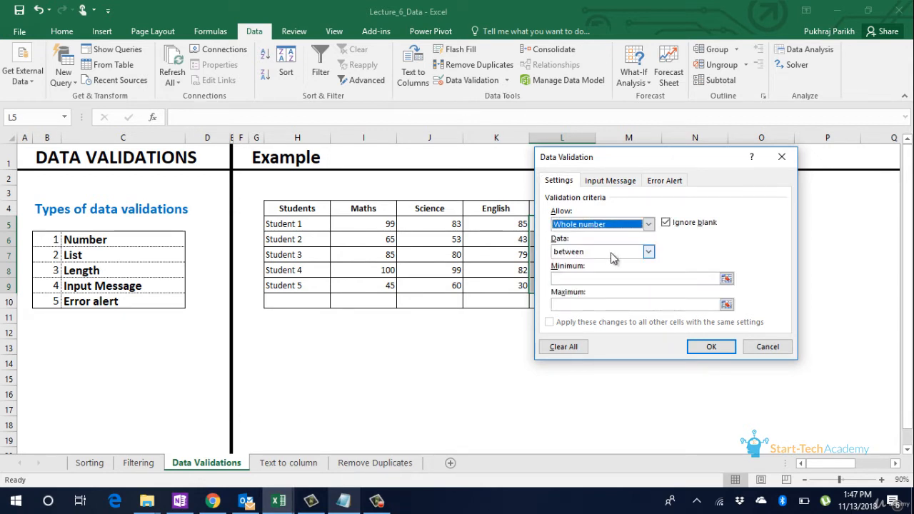
left_click(603, 277)
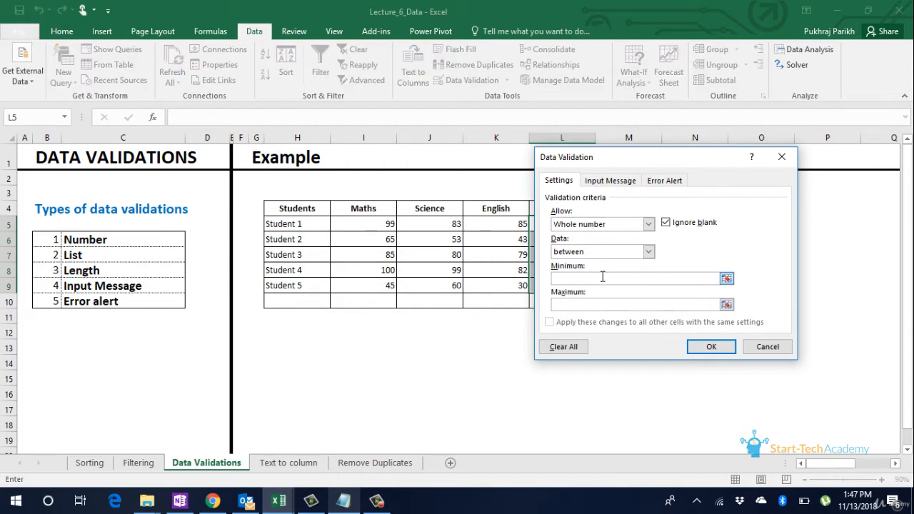
type("0")
key("Escape")
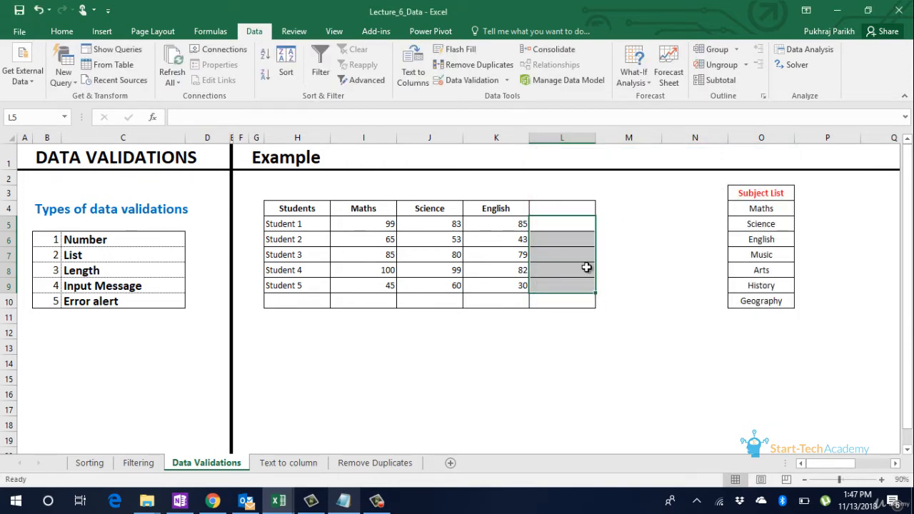
Apply data validation to the selected cells L5:L9, allowing only whole numbers between 0 and 100
left_click(468, 80)
left_click(649, 223)
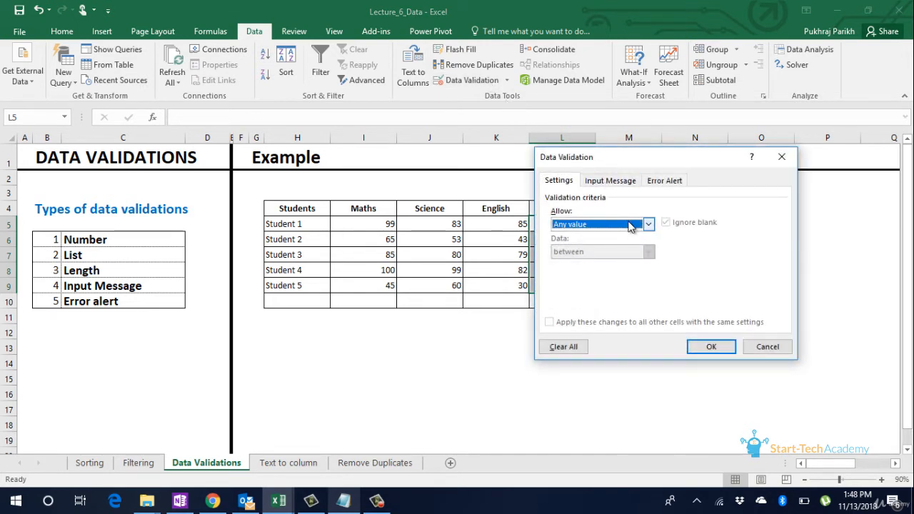
left_click(610, 242)
left_click(656, 279)
type("0")
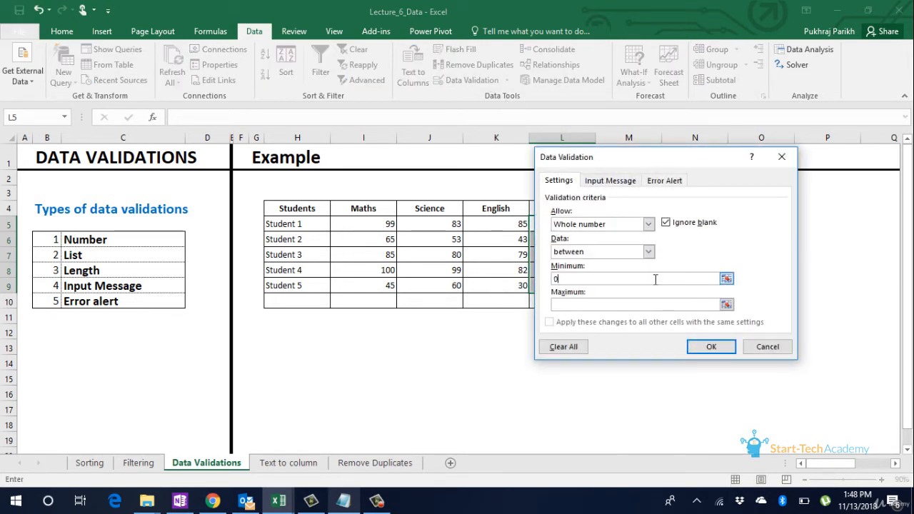
left_click(644, 304)
type("100")
left_click(705, 346)
Test the validation rule by trying to enter 110 in cell L5 for Student 1
left_click(575, 226)
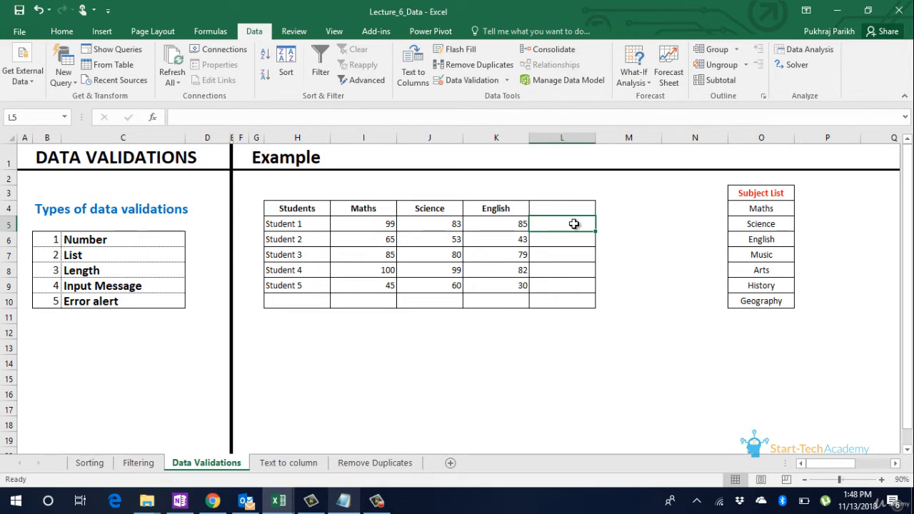
type("110")
key("Return")
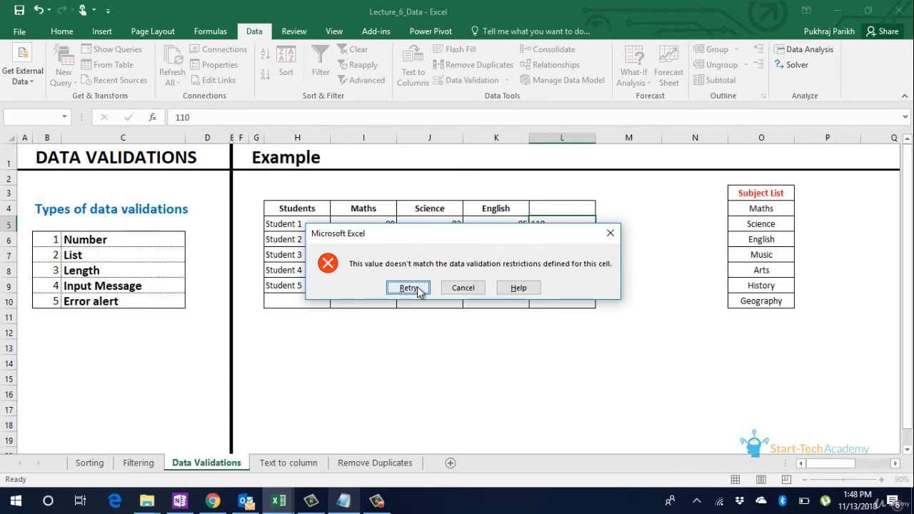
Retry the rejected entry in cell L5 and enter 99 as Student 1's mark
left_click(408, 288)
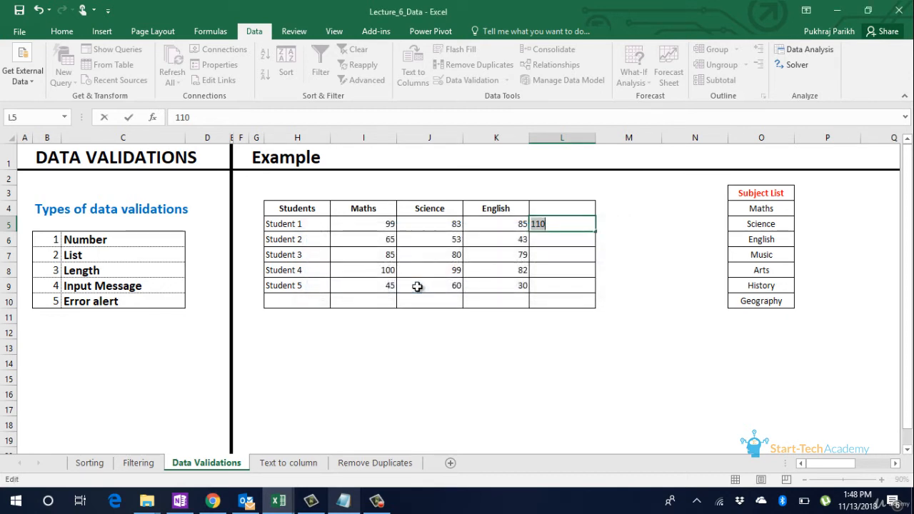
type("99")
key("Return")
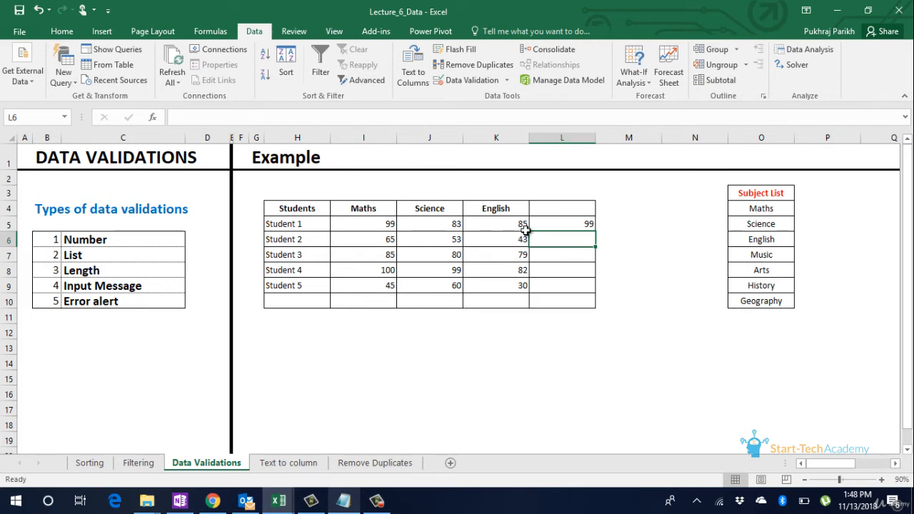
Apply List data validation to the blank header cell L4, using the Subject List entries O4:O10 as the source
left_click(542, 210)
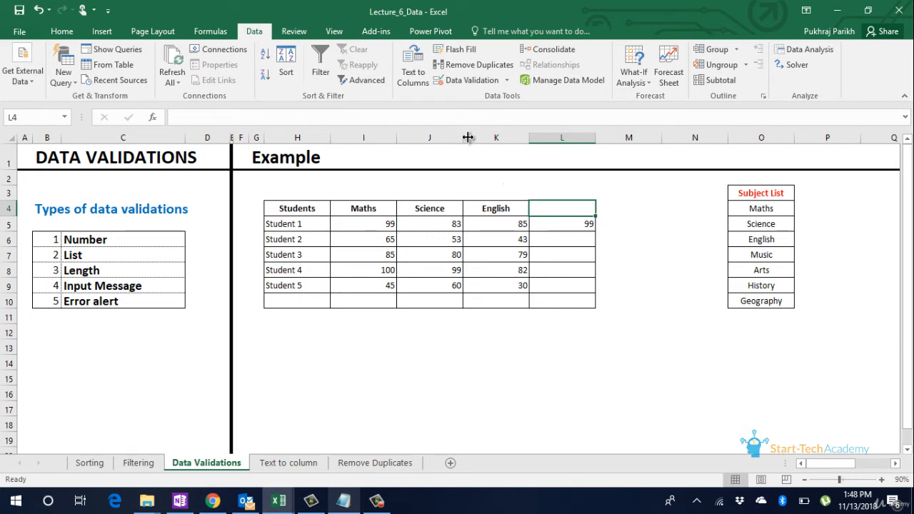
left_click(495, 81)
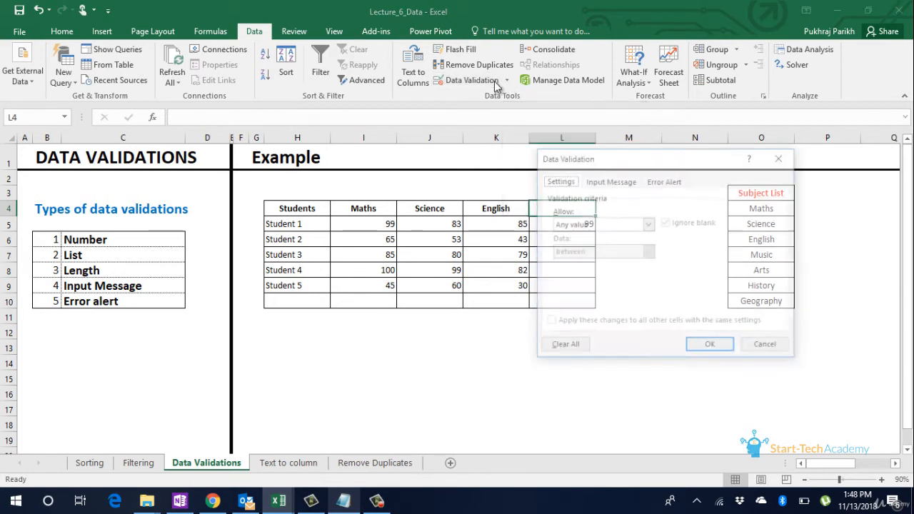
left_click(635, 227)
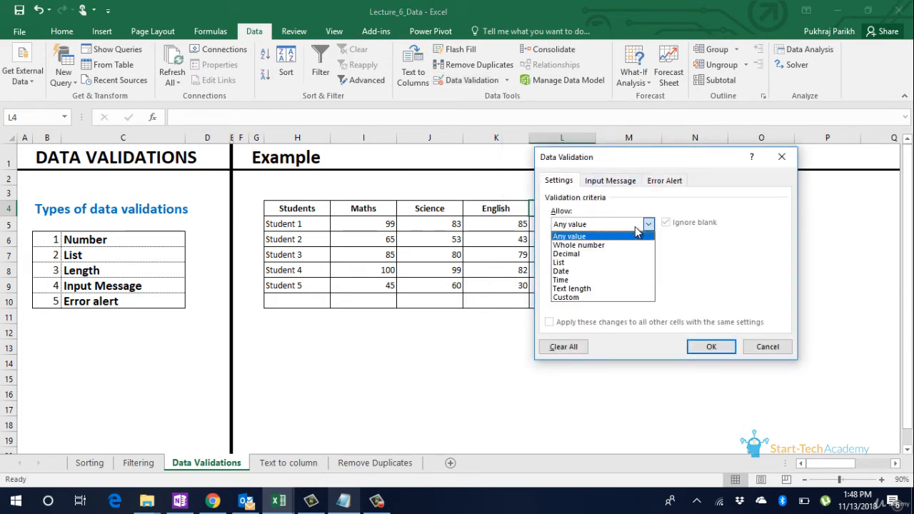
left_click(633, 262)
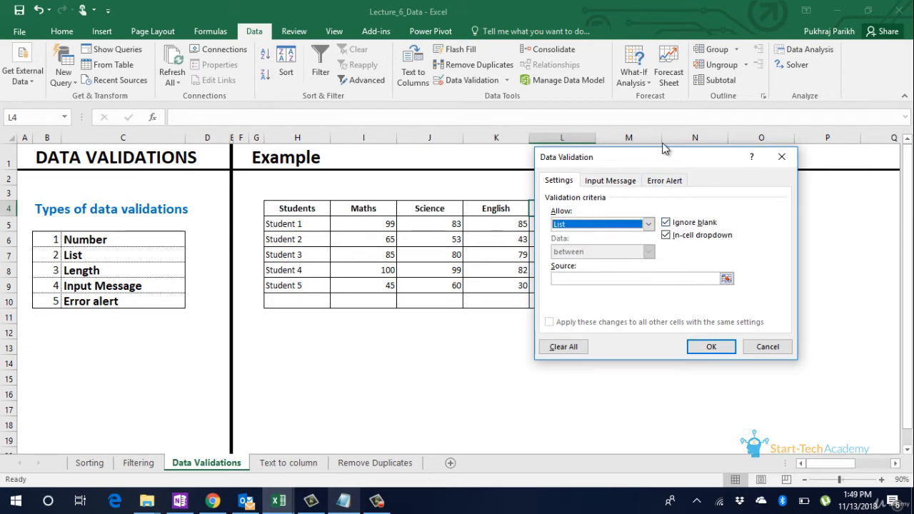
left_click_drag(643, 159, 498, 160)
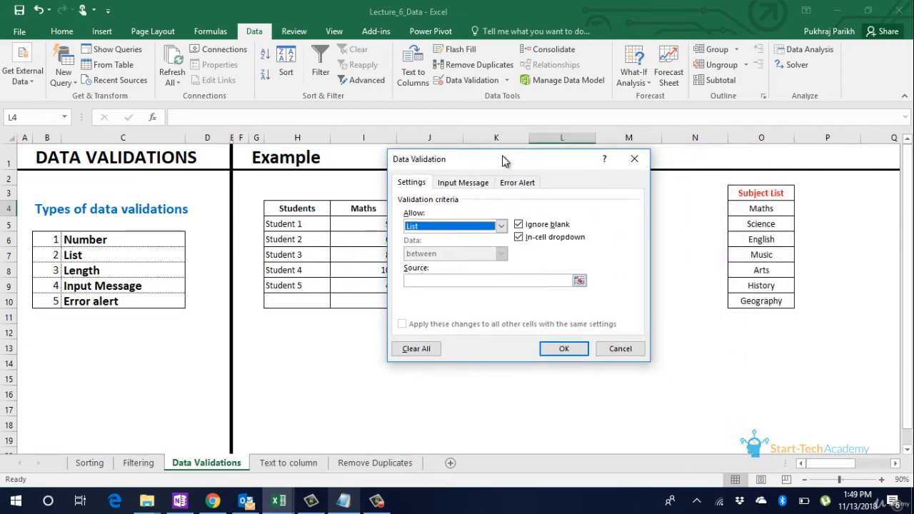
left_click(562, 283)
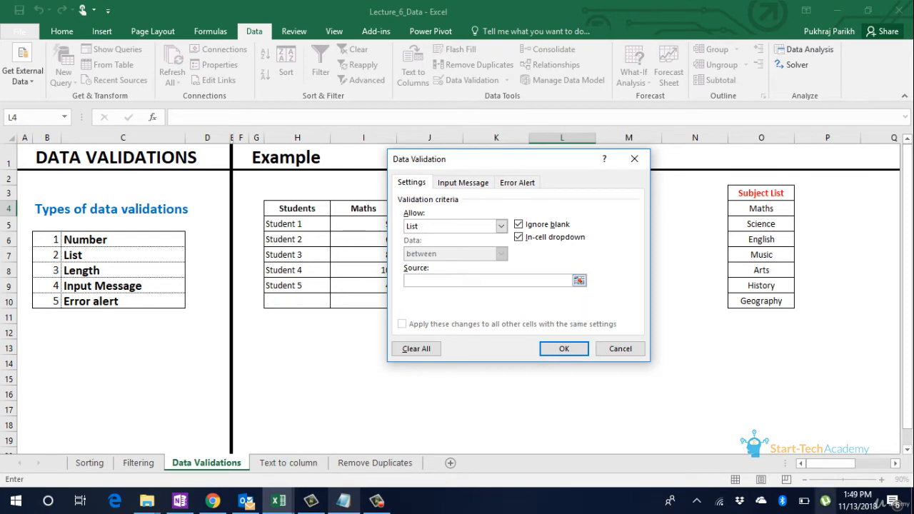
left_click(579, 280)
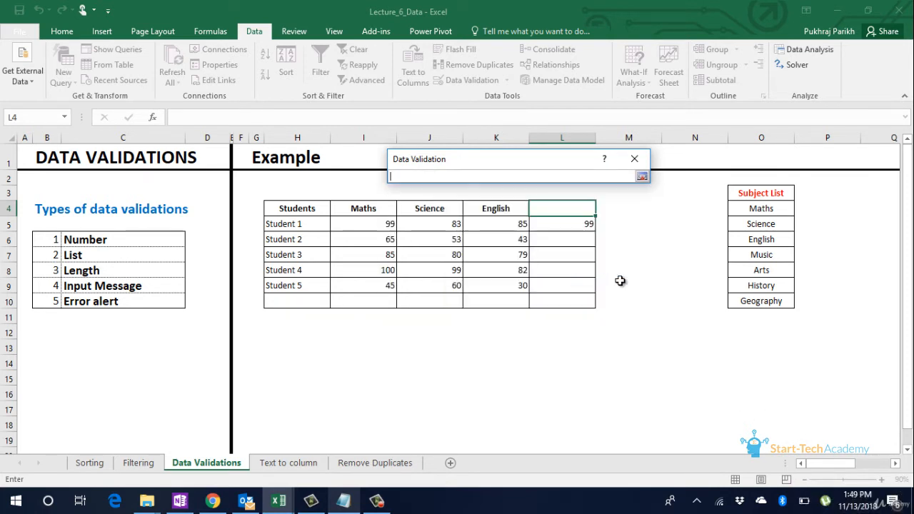
left_click(753, 209)
left_click_drag(753, 210, 748, 299)
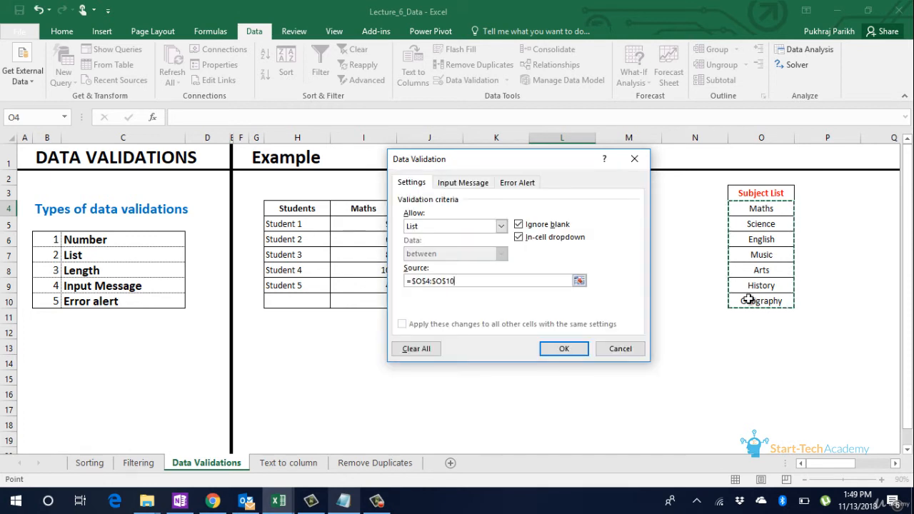
left_click(565, 350)
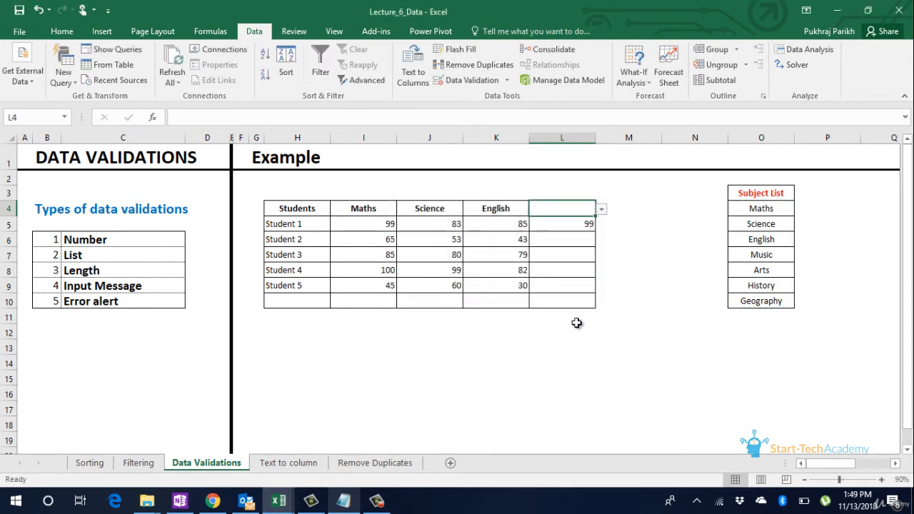
Choose Music from the in-cell subject list as the column header in L4
left_click(602, 212)
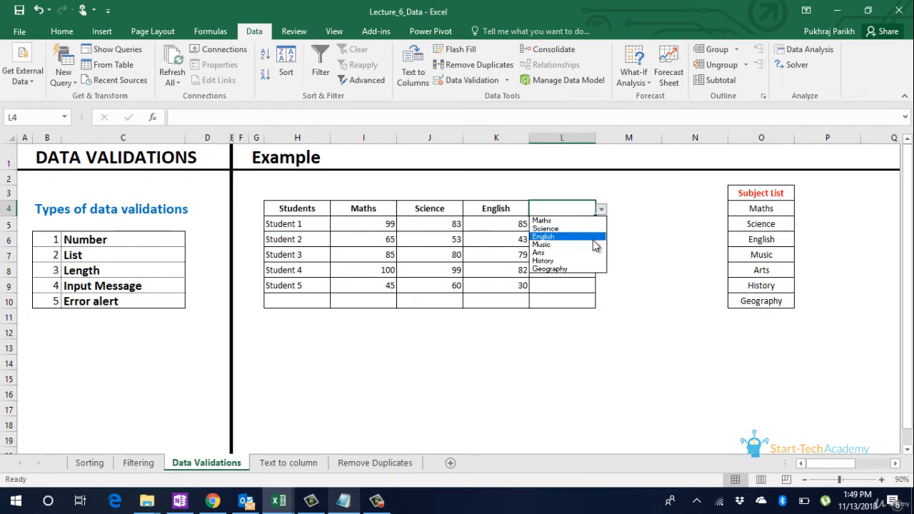
left_click(593, 244)
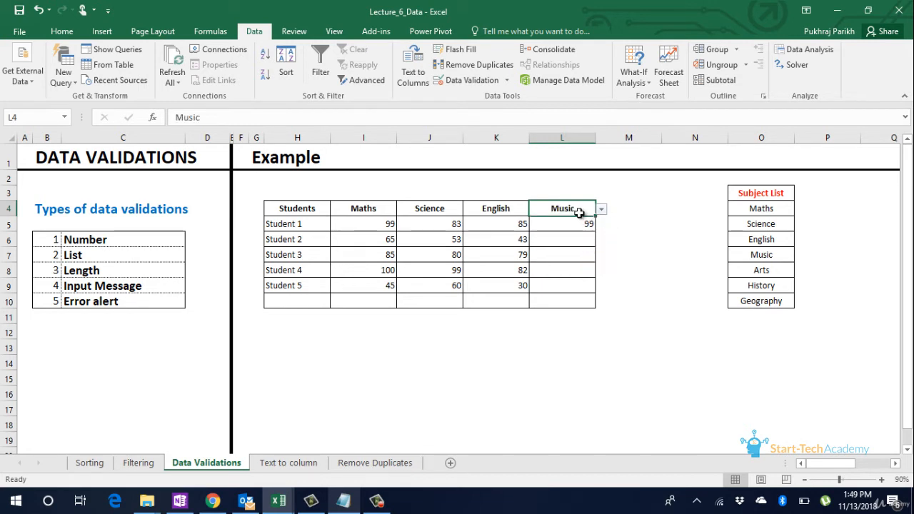
left_click(582, 240)
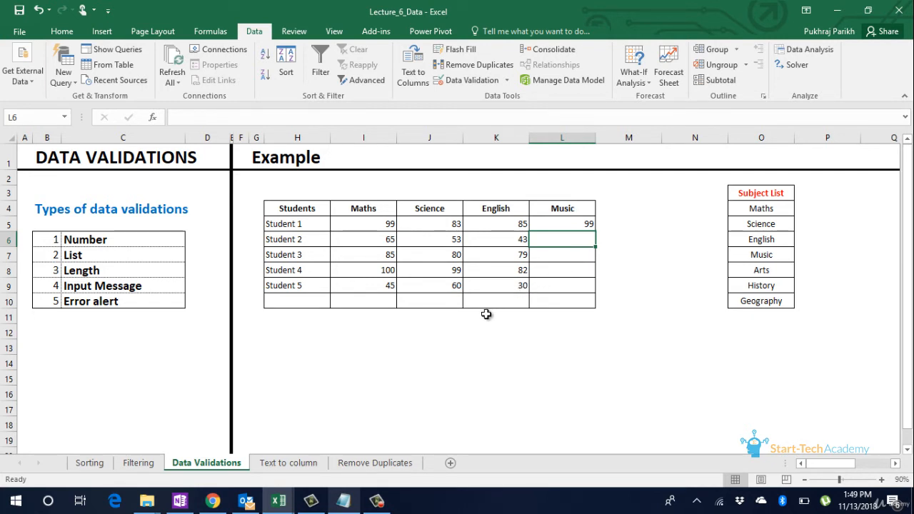
Apply text length validation to the blank student cell H10, allowing only lengths less than a set maximum
left_click(313, 303)
left_click(470, 80)
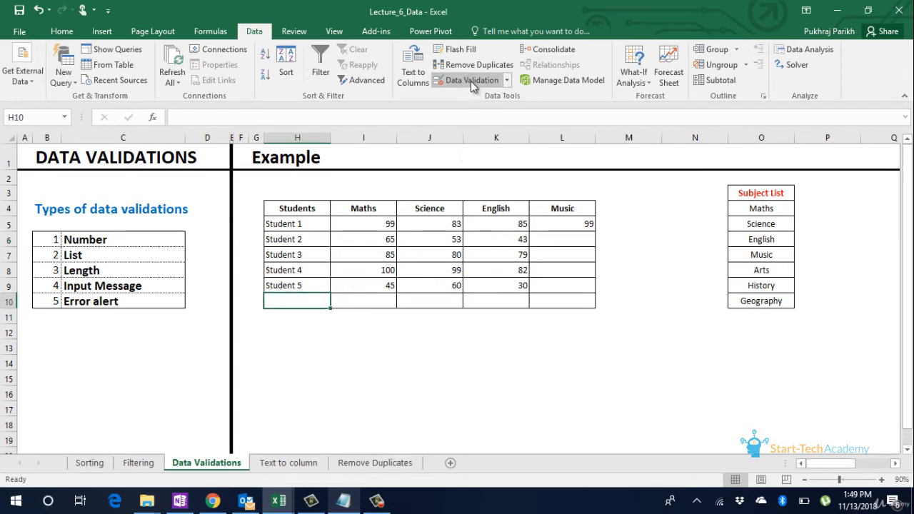
left_click(501, 225)
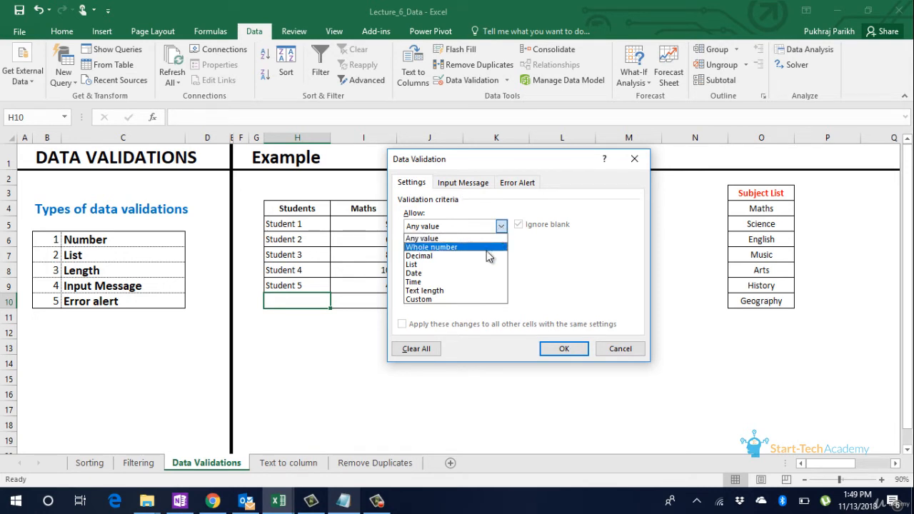
left_click(463, 291)
left_click(501, 254)
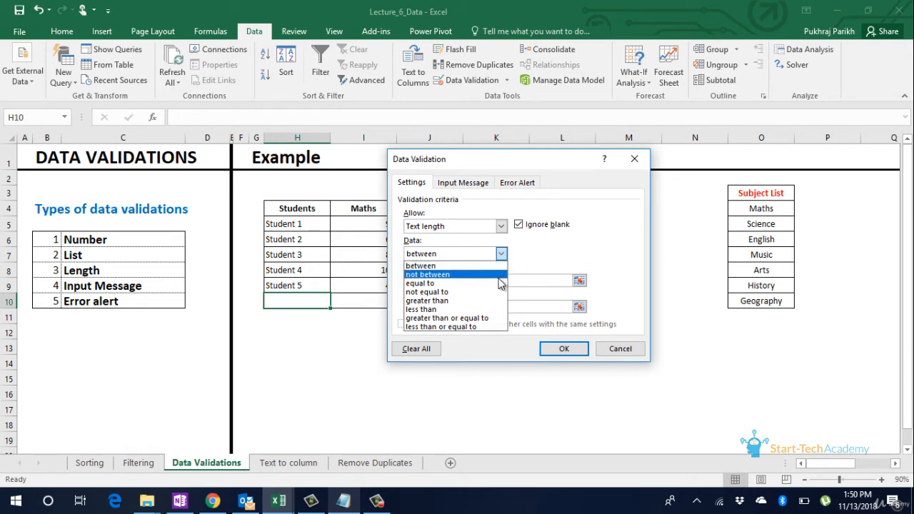
left_click(487, 310)
left_click(472, 279)
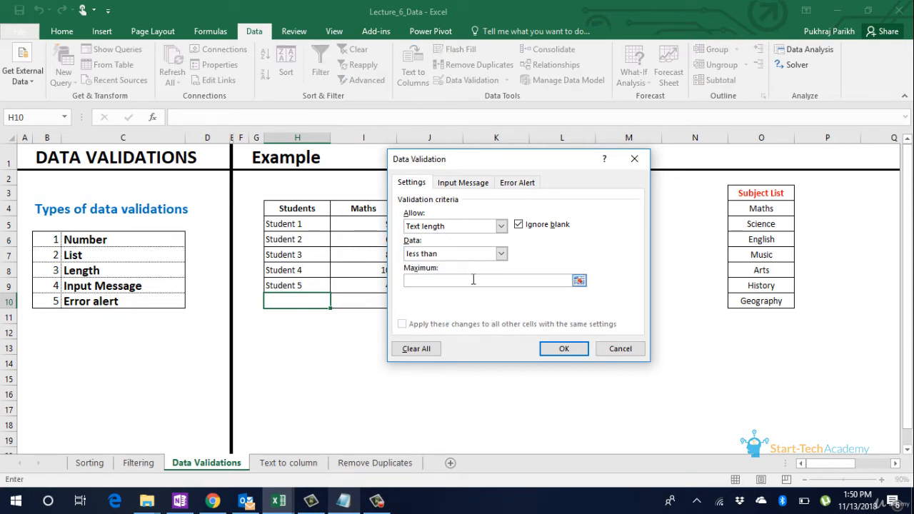
left_click(568, 349)
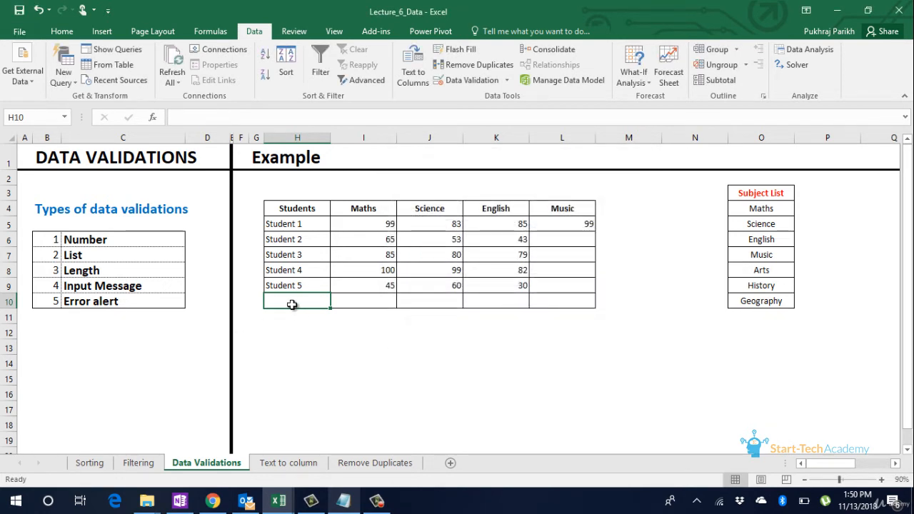
Test the text length rule by trying to enter "Student xyz" in cell H10
type("St")
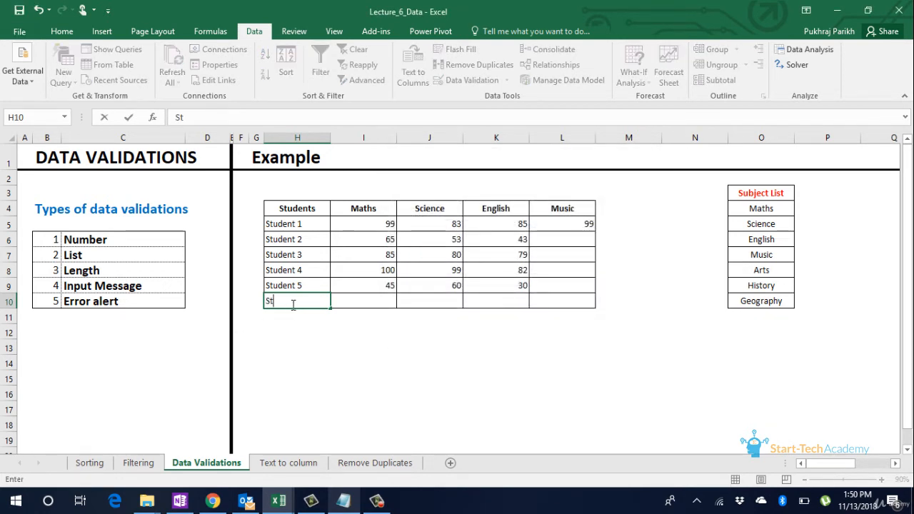
type("udent xyz")
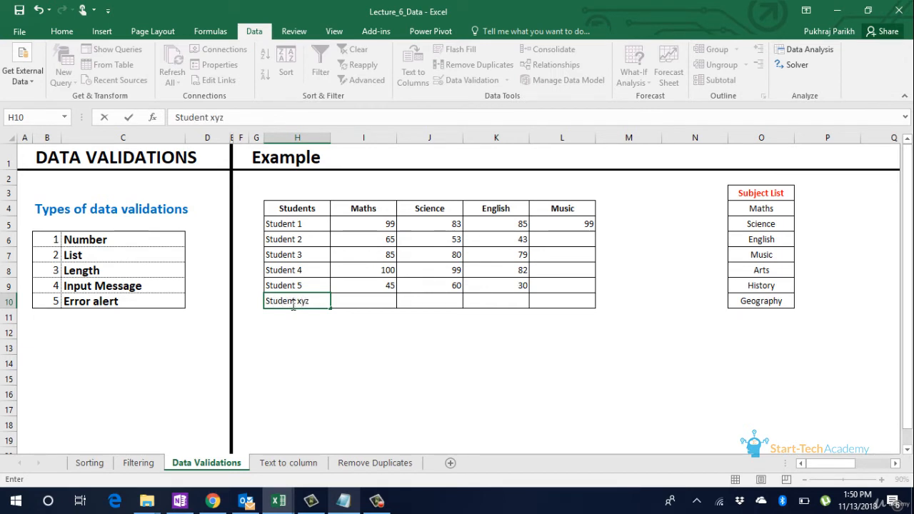
key("Return")
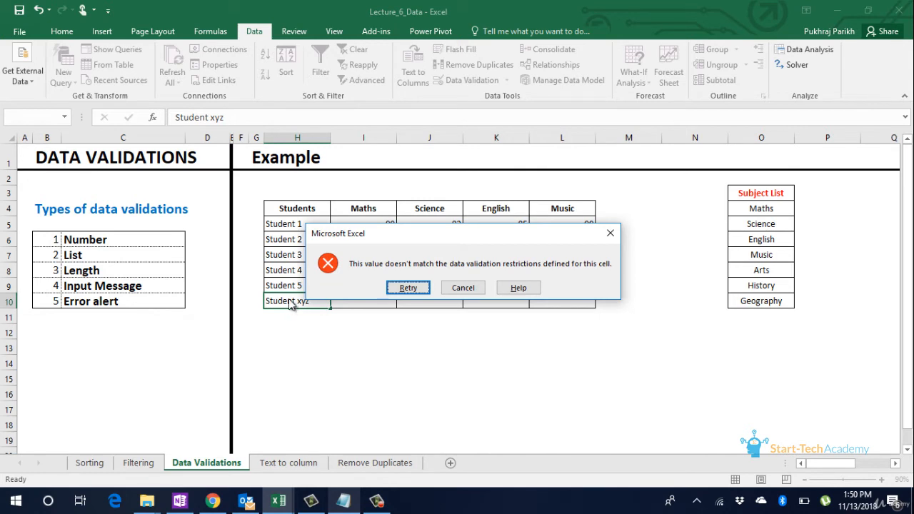
Retry the entry in cell H10, changing its text to "Student 6"
left_click(408, 288)
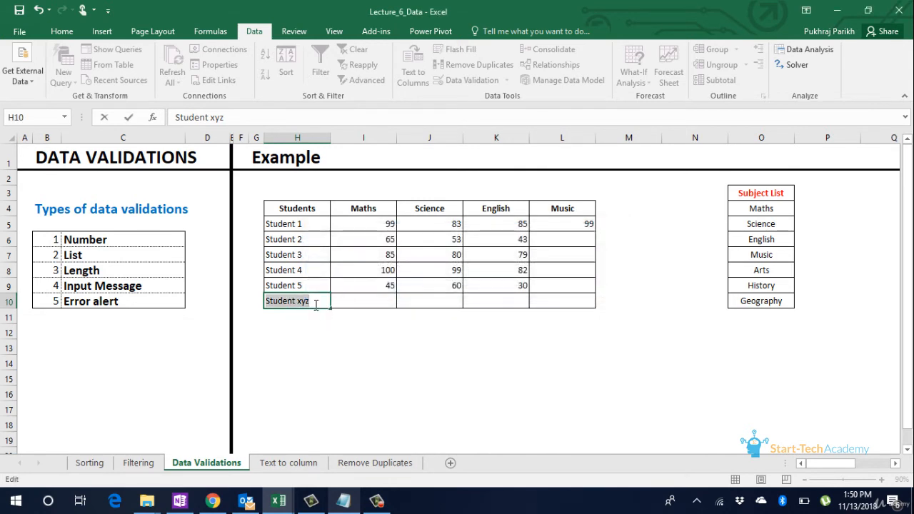
left_click(315, 303)
key("BackSpace")
key("BackSpace")
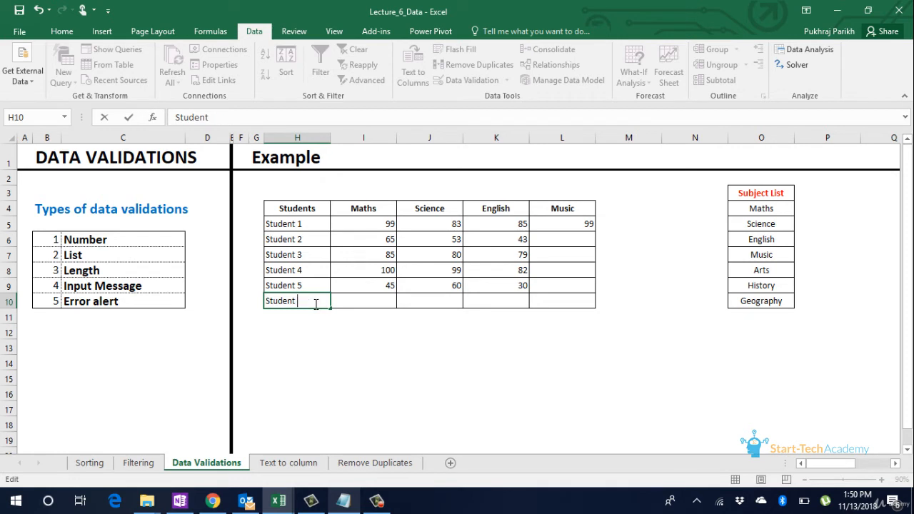
type("6")
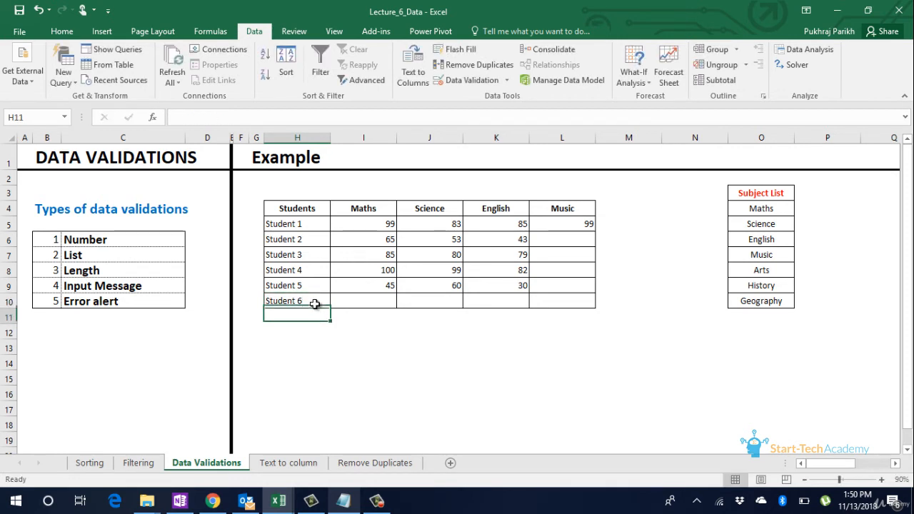
key("Return")
Give Student 6's Maths cell I10 a validation input message titled "Input rules" reading "Score should be less than 100"
left_click(369, 305)
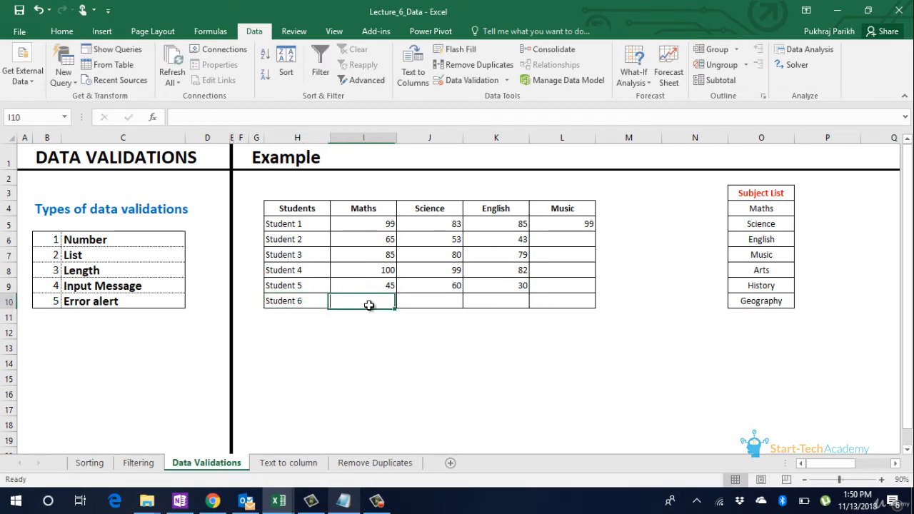
left_click(495, 81)
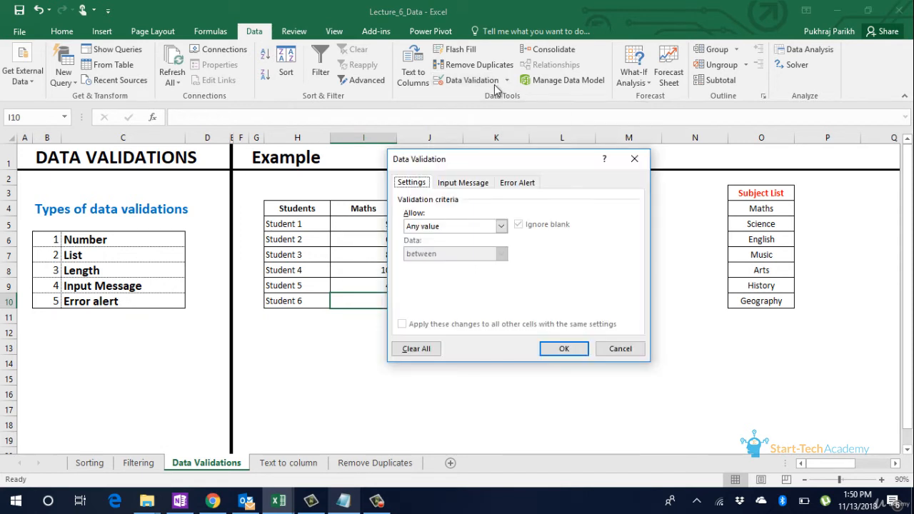
left_click(474, 183)
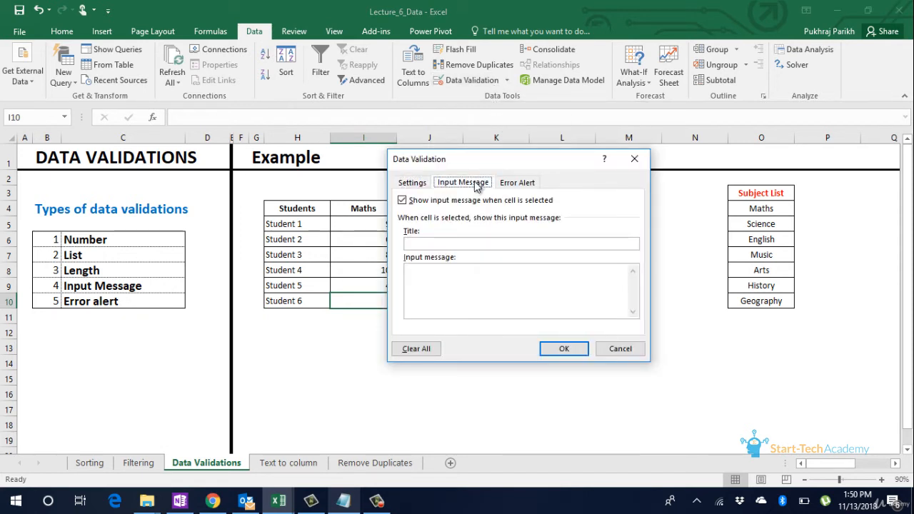
left_click(517, 183)
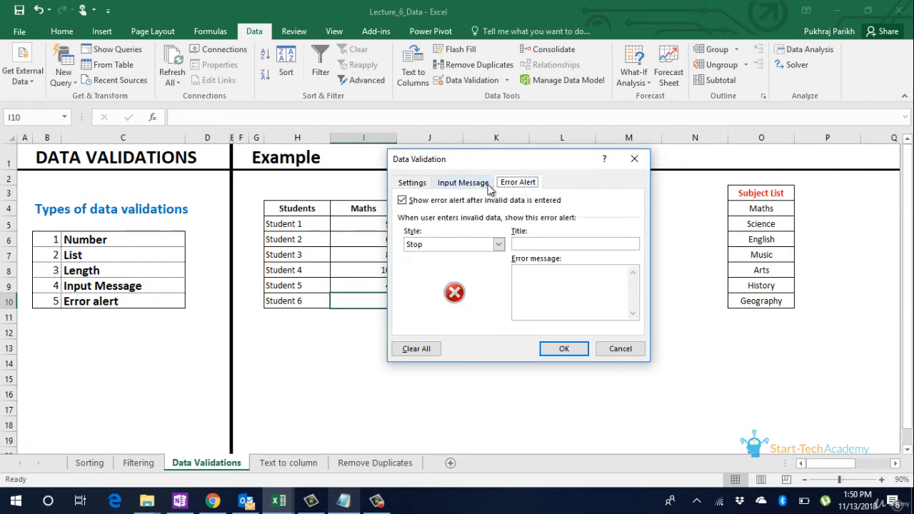
left_click(489, 187)
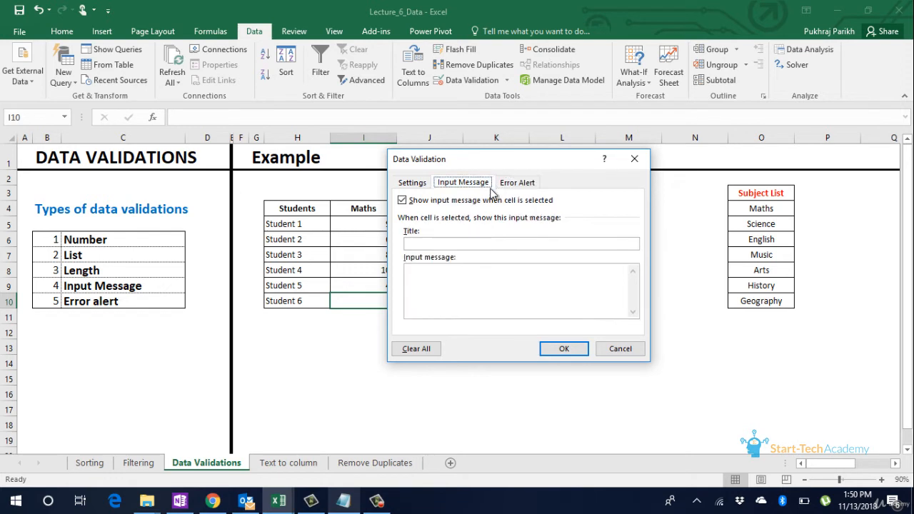
left_click(480, 241)
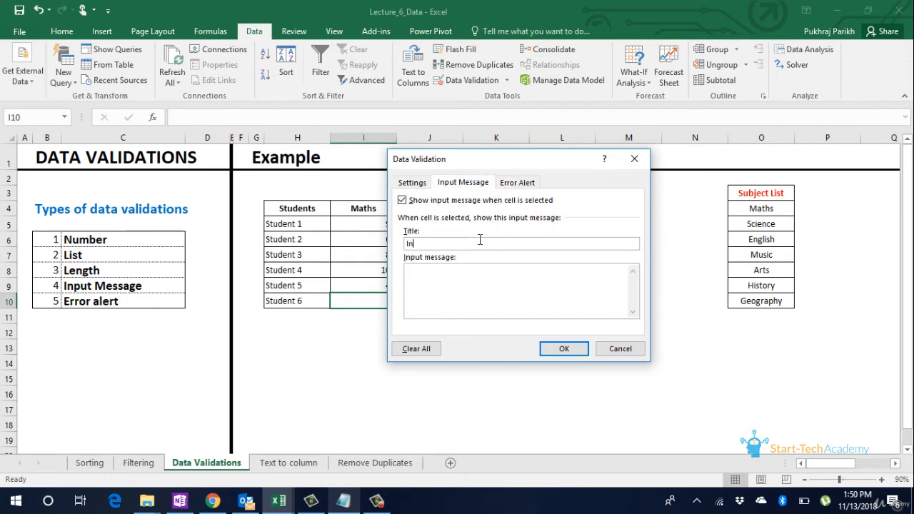
type("Input rule")
type("ss than 1")
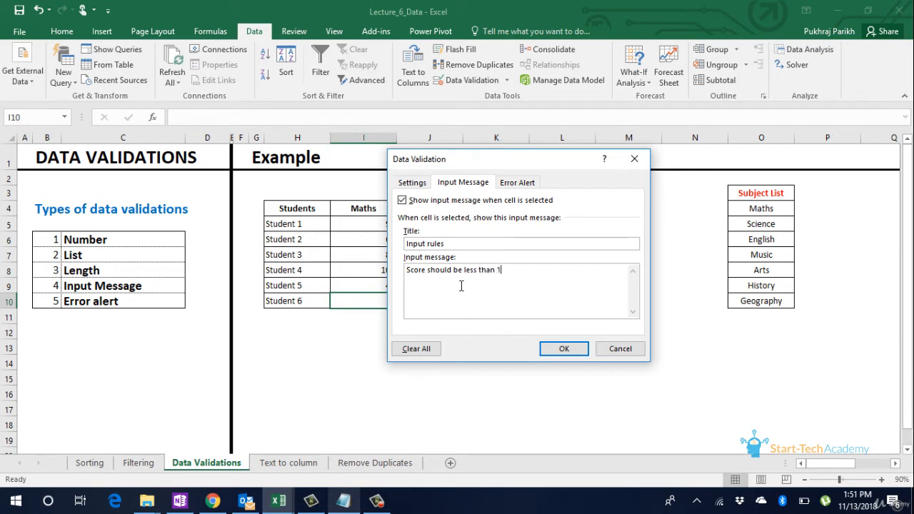
type("00")
Add a Warning-style error alert to I10 titled "Error in data entry" with the message "Please enter score between 0 and 100"
left_click(517, 182)
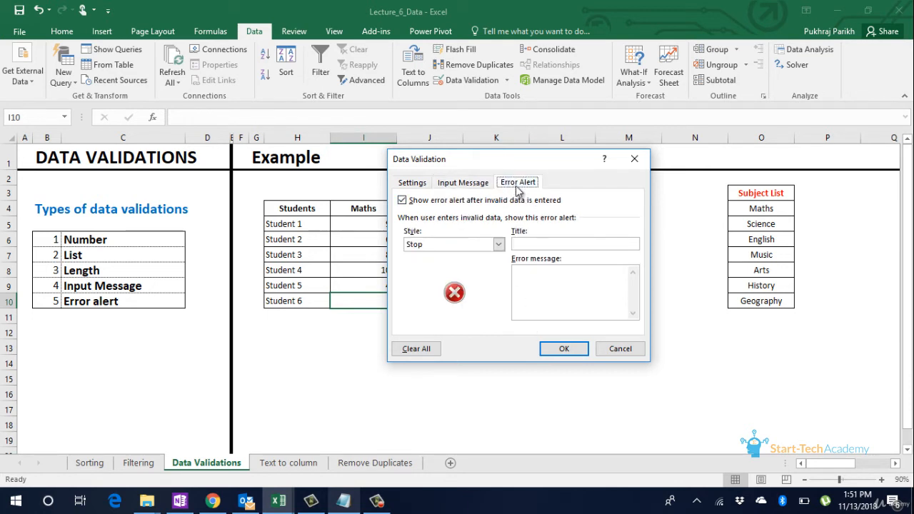
left_click(540, 244)
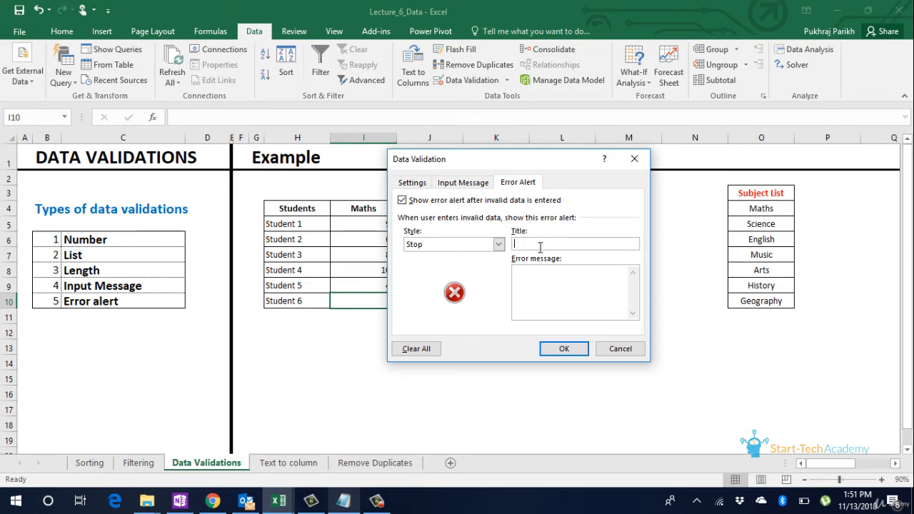
type("Error in data entry")
left_click(577, 284)
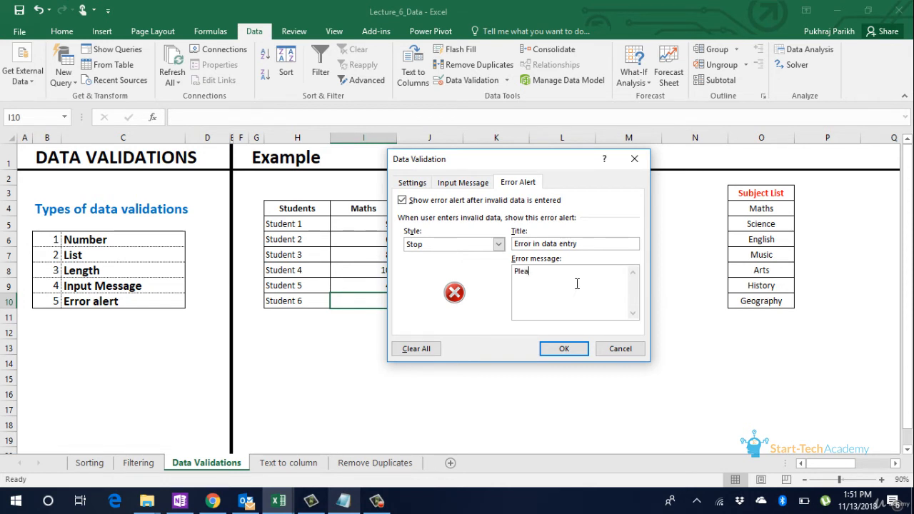
type("Please enter score between 0 and 100")
left_click(498, 244)
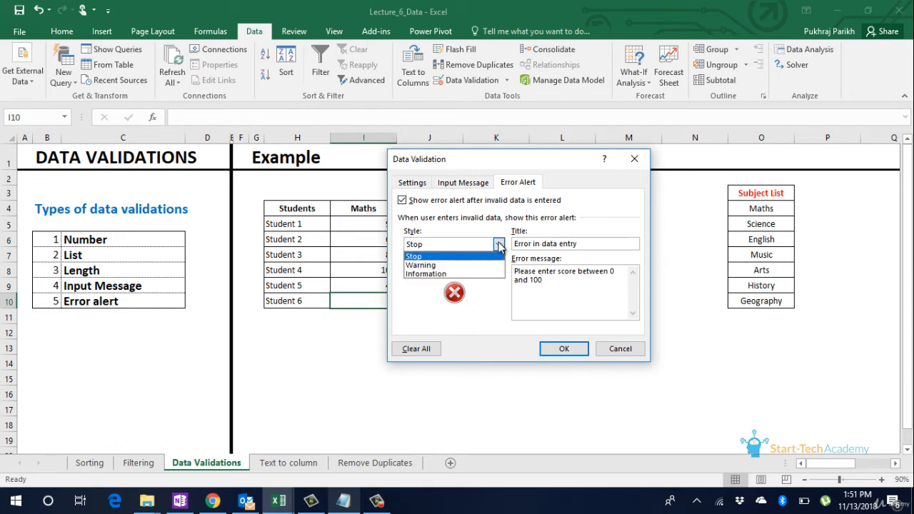
left_click(479, 265)
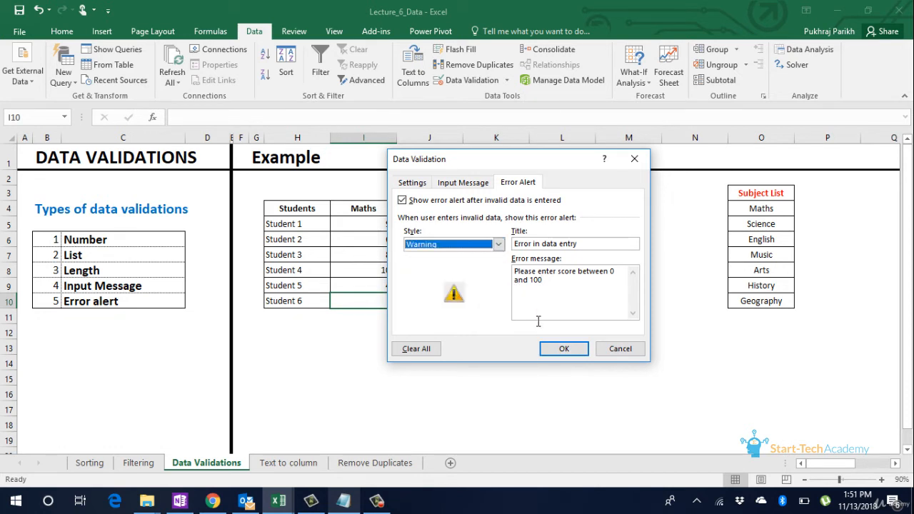
left_click(564, 350)
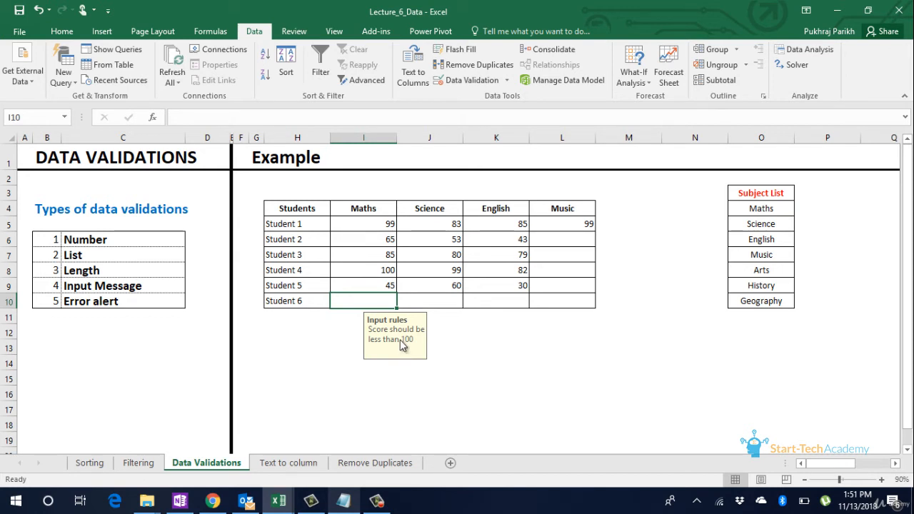
Reselect Student 6's Maths cell I10 to check its input message and test the alert by entering 110
left_click(407, 302)
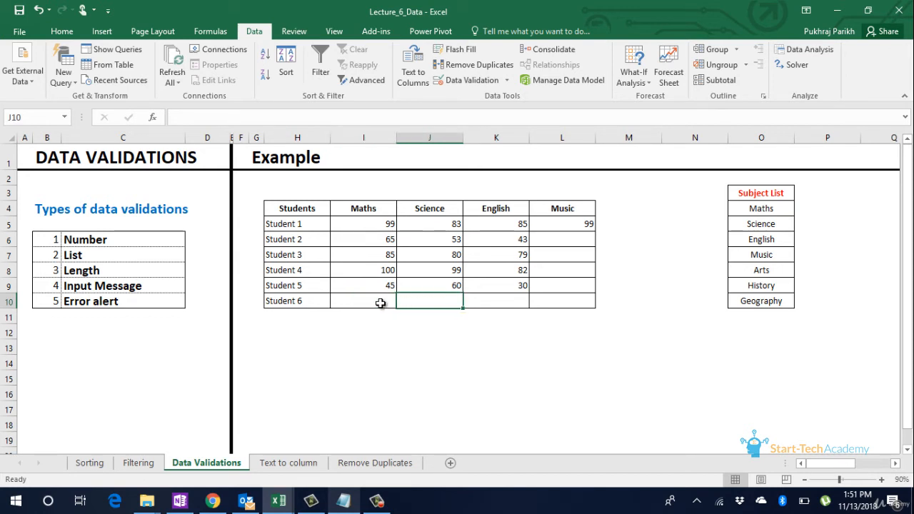
left_click(380, 303)
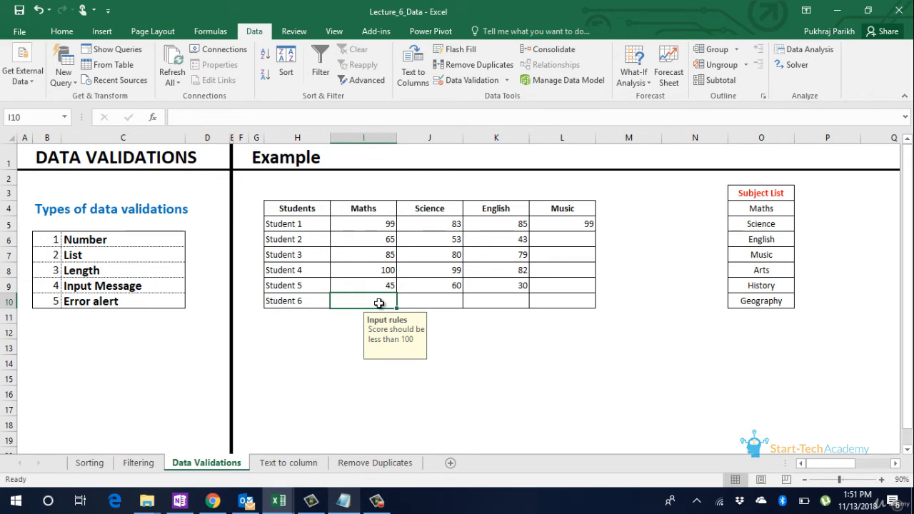
type("110")
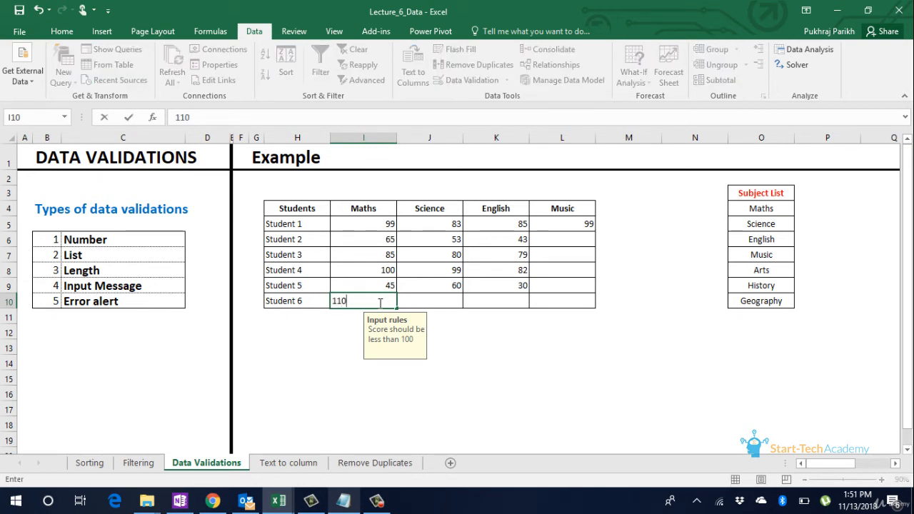
key("Return")
left_click(380, 303)
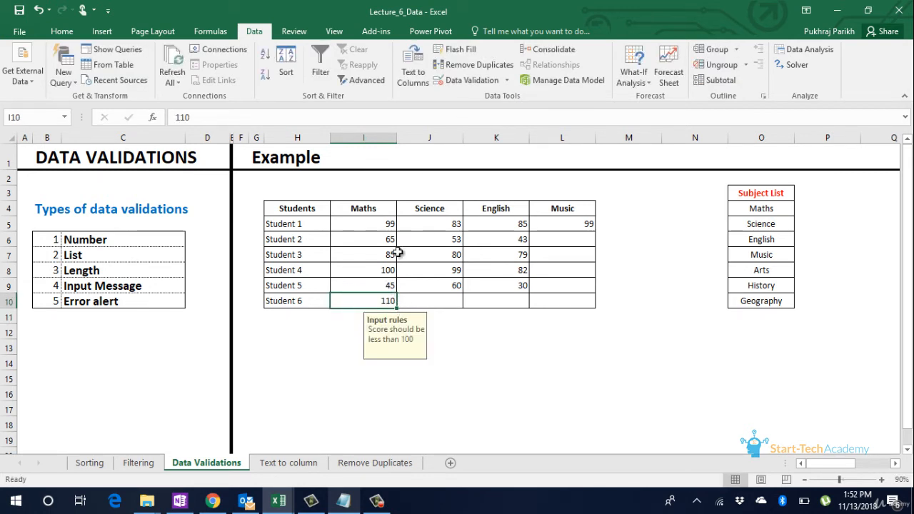
Restrict I10 to whole numbers between a minimum of 0 and a set maximum, reviewing its input message and error alert
left_click(482, 82)
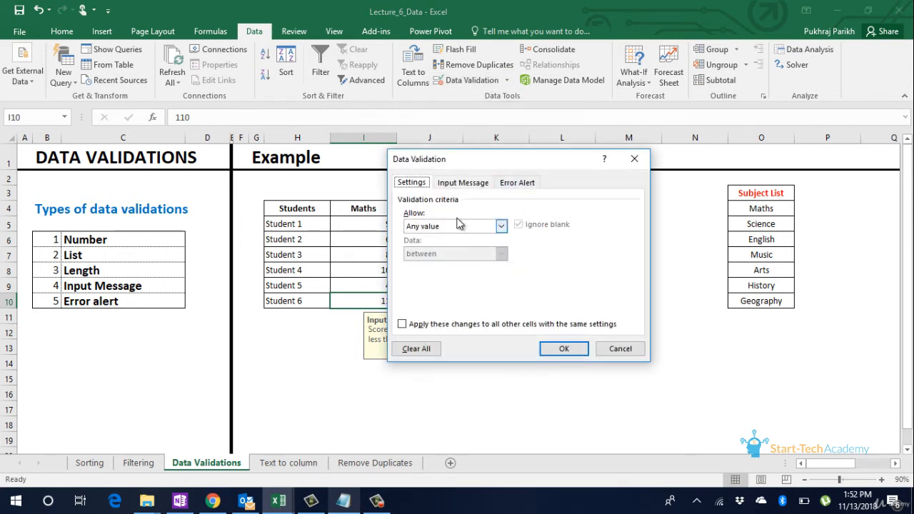
left_click(485, 226)
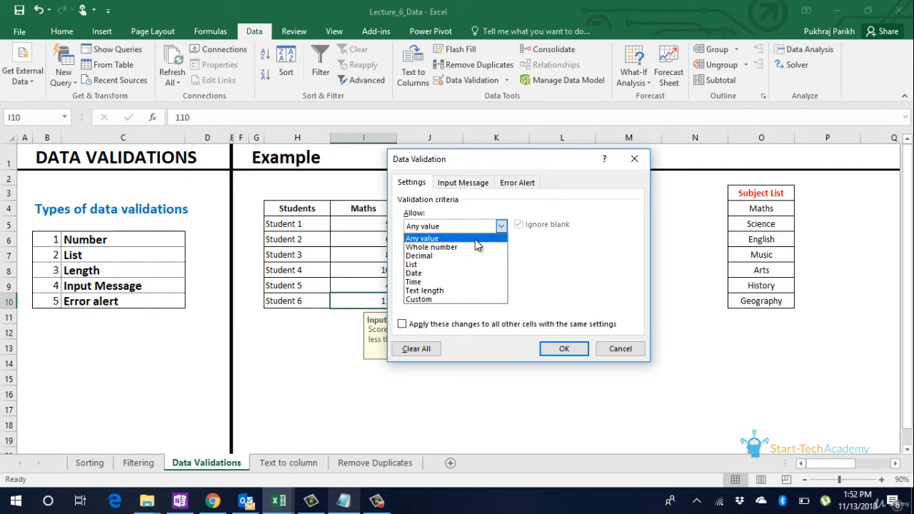
left_click(477, 246)
left_click(450, 282)
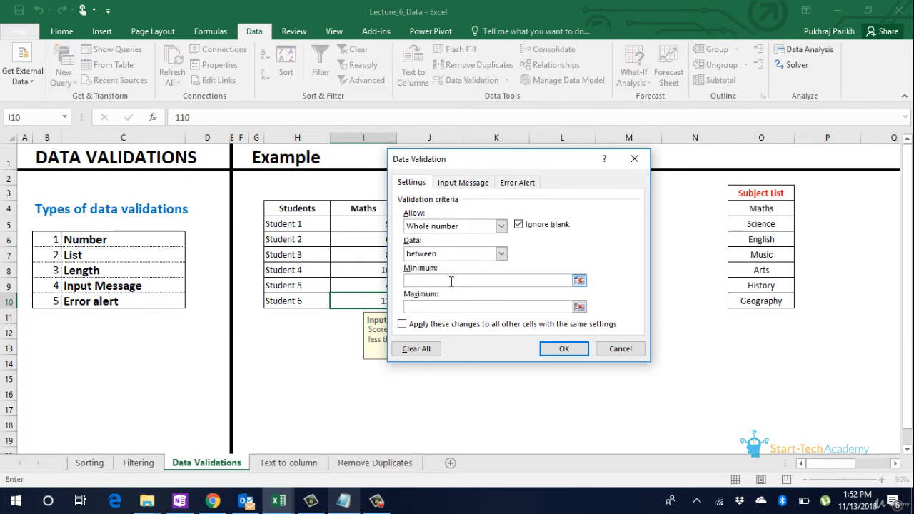
type("0")
left_click(450, 307)
left_click(463, 183)
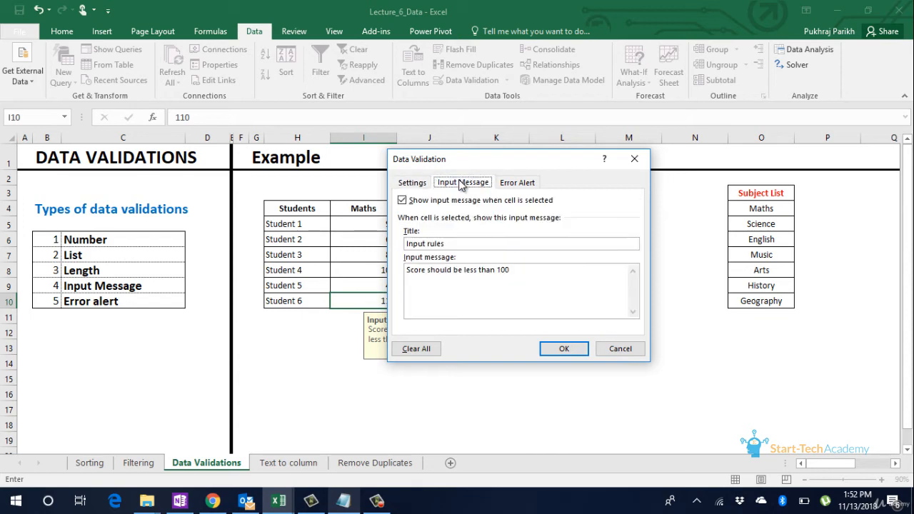
left_click(504, 185)
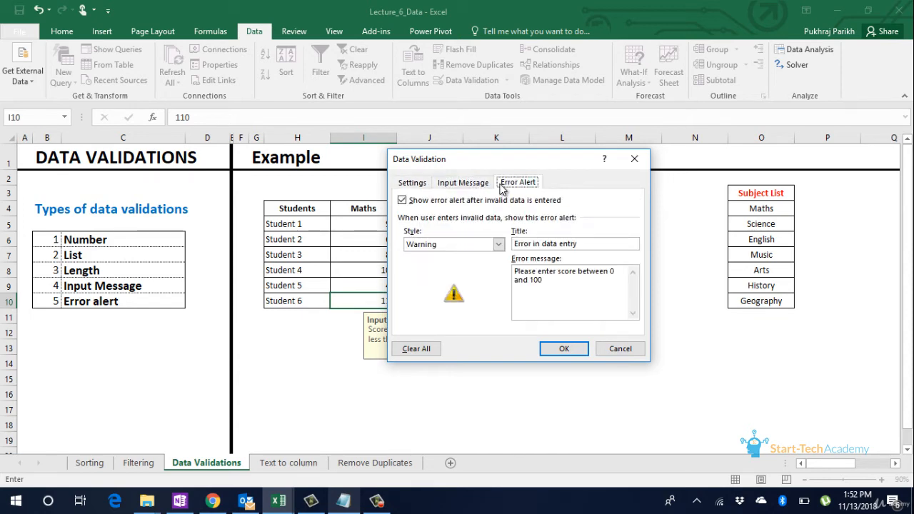
left_click(428, 185)
left_click(551, 349)
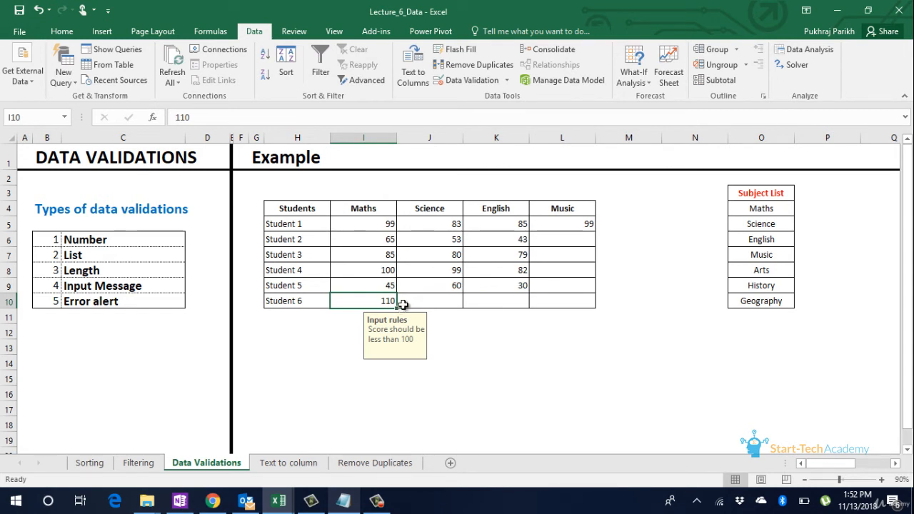
Test the rule by re-entering 110 in I10 and accepting it despite the warning, and replace the score with 0
type("11")
key("Return")
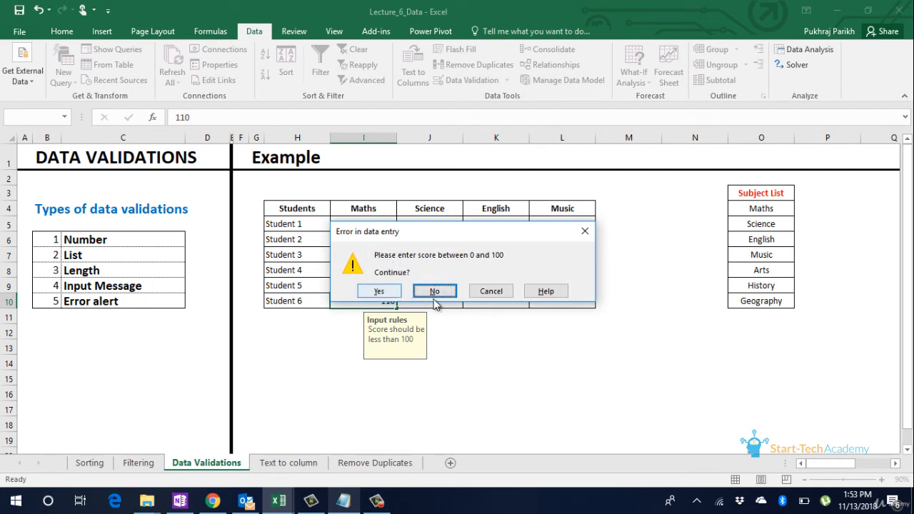
left_click(379, 292)
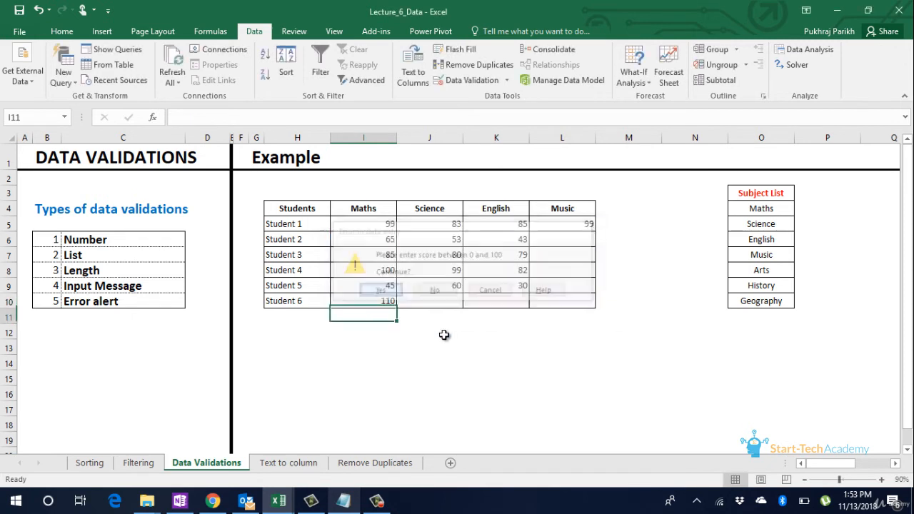
left_click(384, 300)
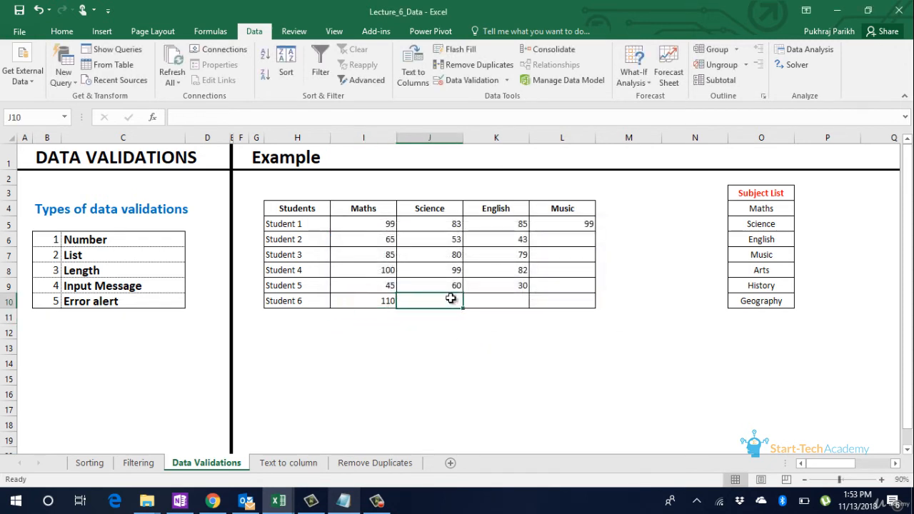
type("0")
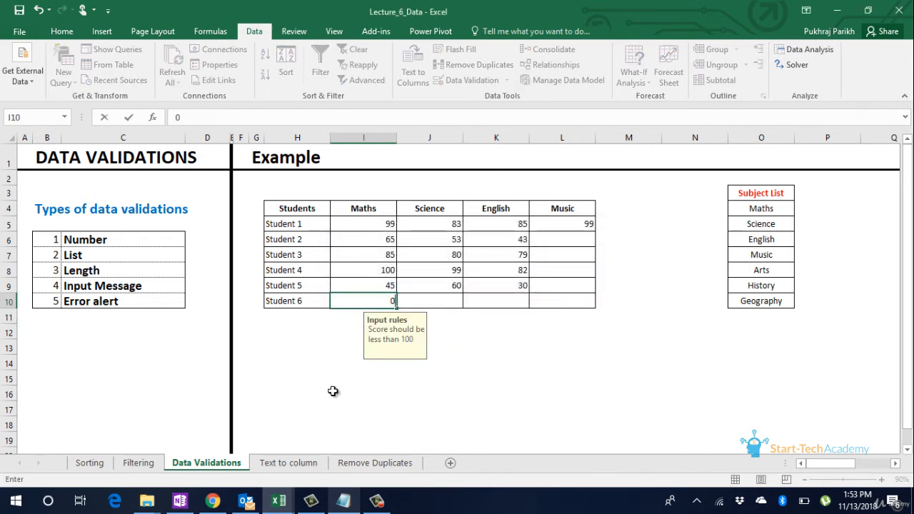
Copy the line "Student 6,68,72,54" from the Notepad file and paste it into H10 of the Text to column sheet
left_click(304, 462)
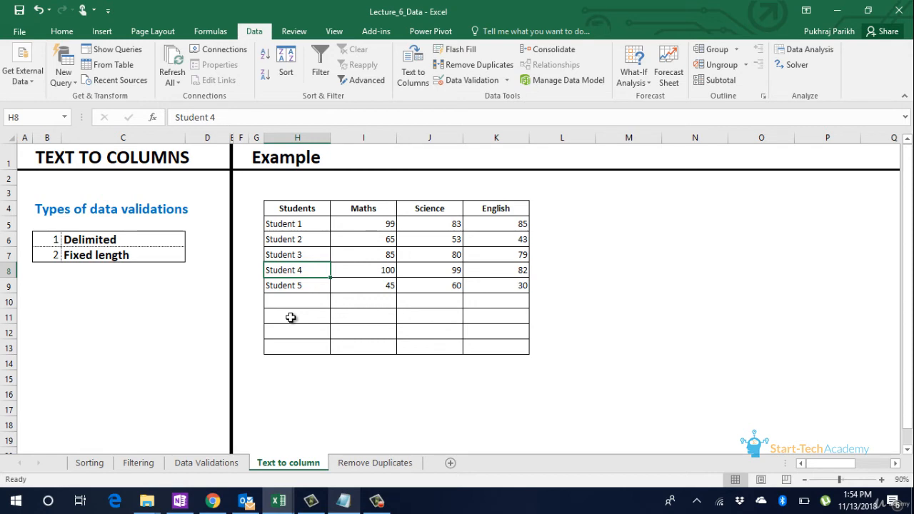
left_click(342, 501)
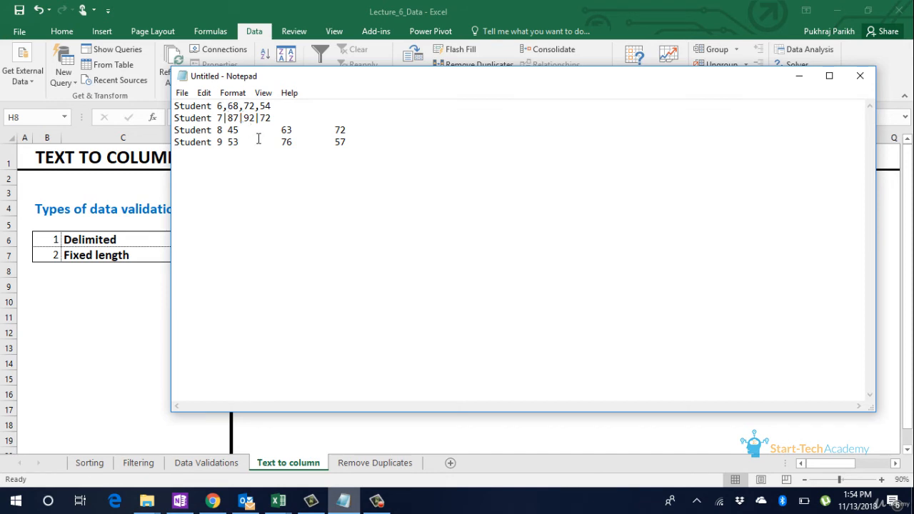
left_click_drag(281, 106, 171, 114)
left_click_drag(273, 107, 175, 114)
key("ctrl+c")
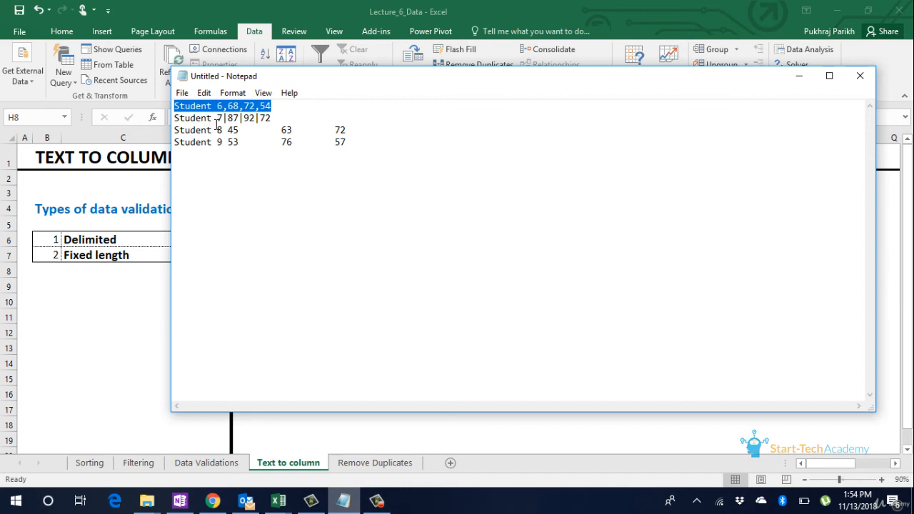
left_click(797, 76)
left_click(294, 298)
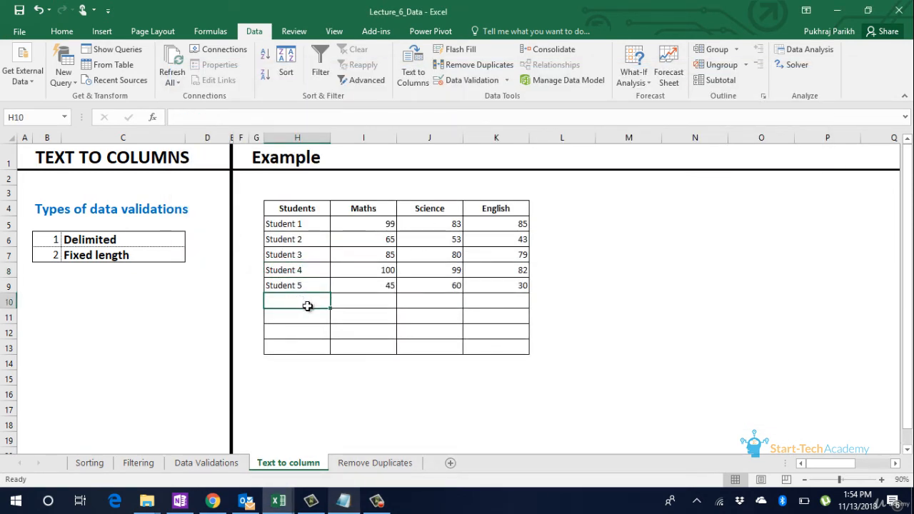
key("ctrl+v")
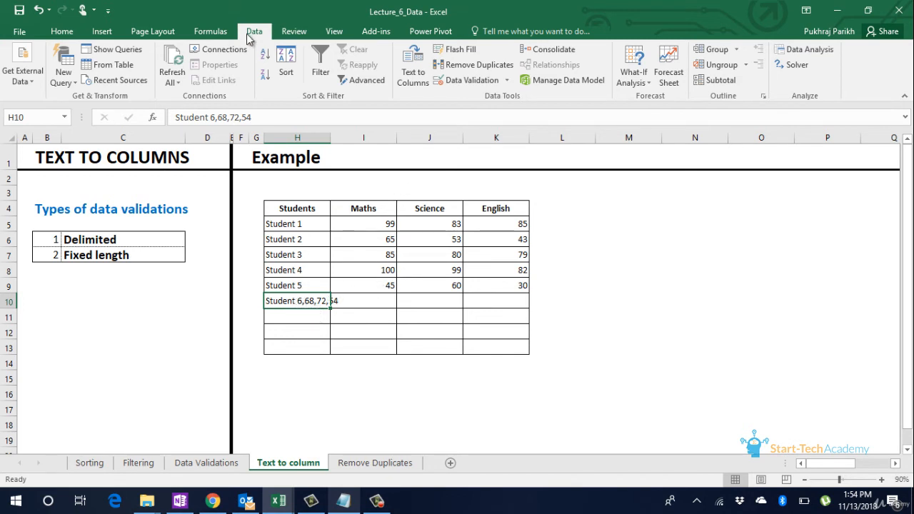
Split H10 across the mark columns with Text to Columns, using the comma as an additional delimiter and allowing existing data to be replaced
left_click(414, 71)
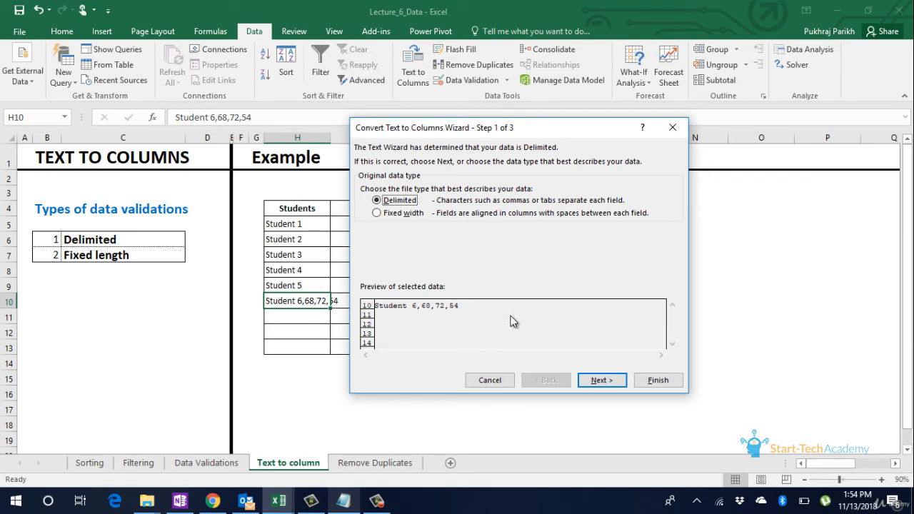
left_click(600, 381)
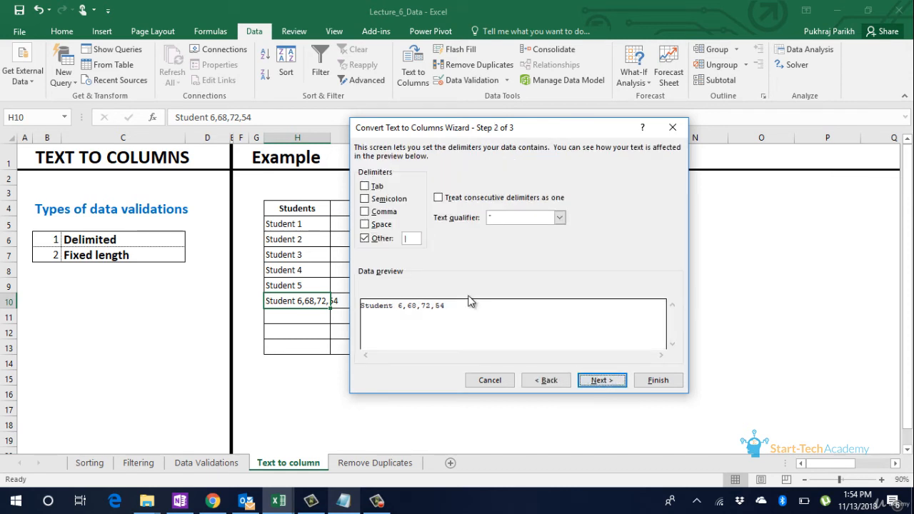
left_click(368, 214)
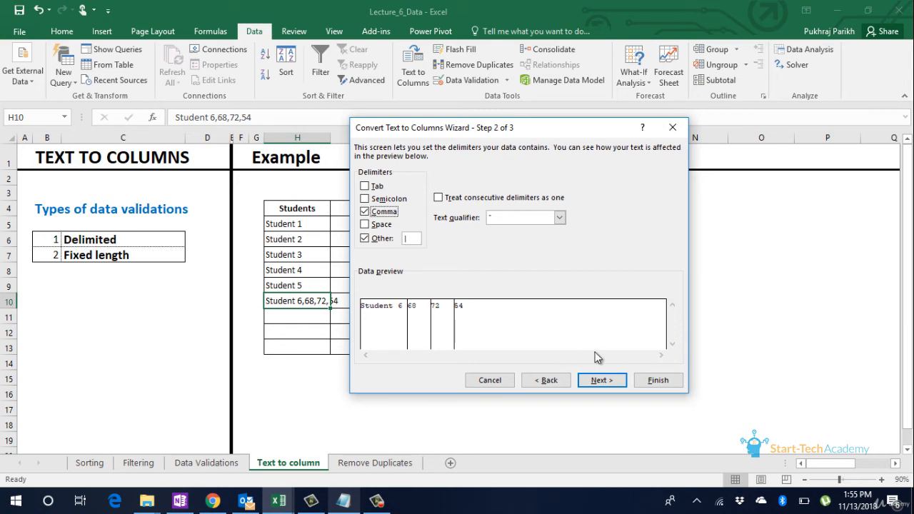
left_click(602, 384)
left_click(656, 381)
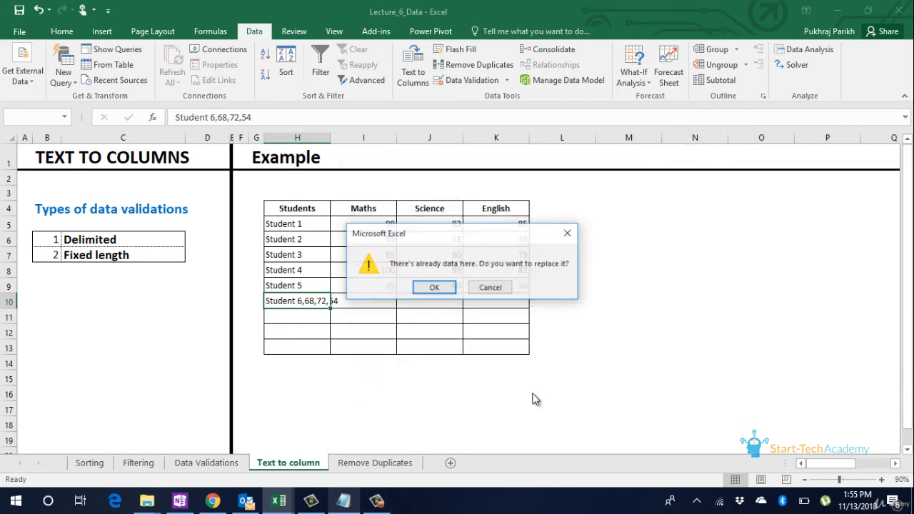
left_click(434, 287)
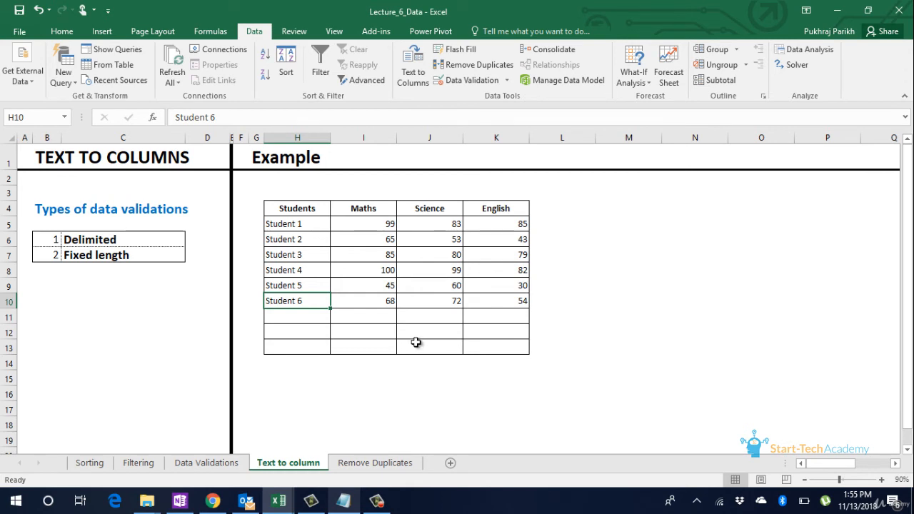
Take the Student 7 line from Notepad and place it in cell H11 as "Student 7*87*92*72"
left_click(343, 503)
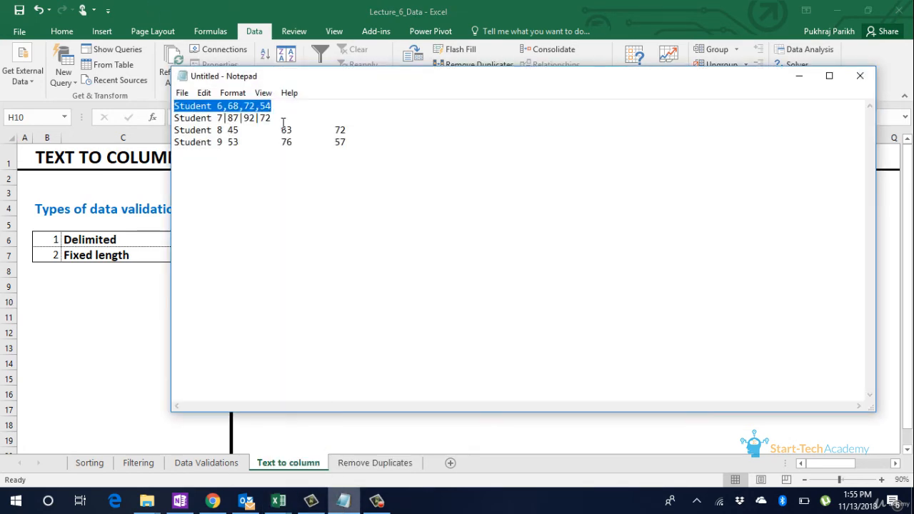
key("alt+Tab")
left_click(321, 318)
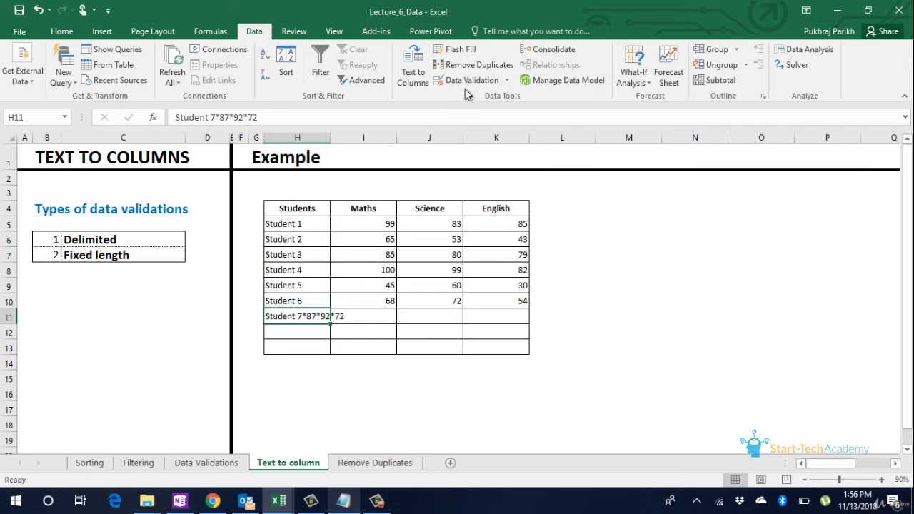
Split H11 across the mark columns with Text to Columns, using only the asterisk as custom delimiter and replacing existing data
left_click(412, 72)
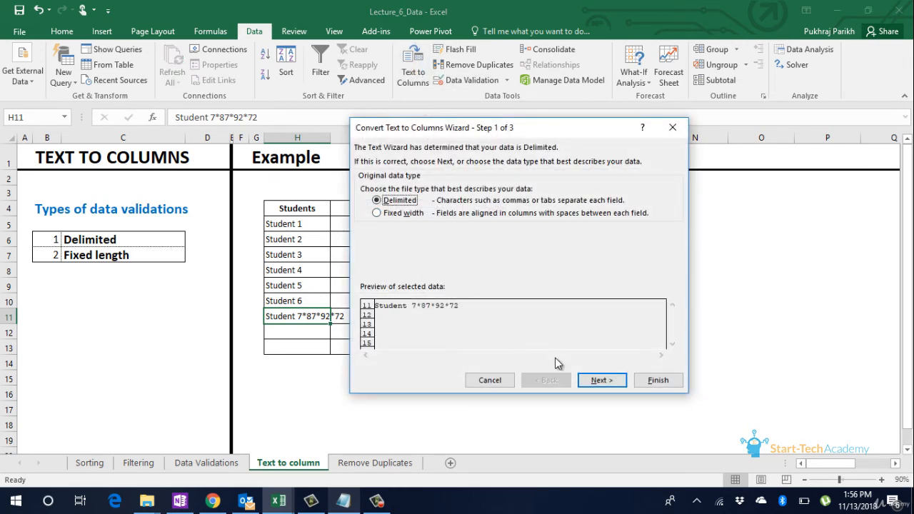
left_click(606, 380)
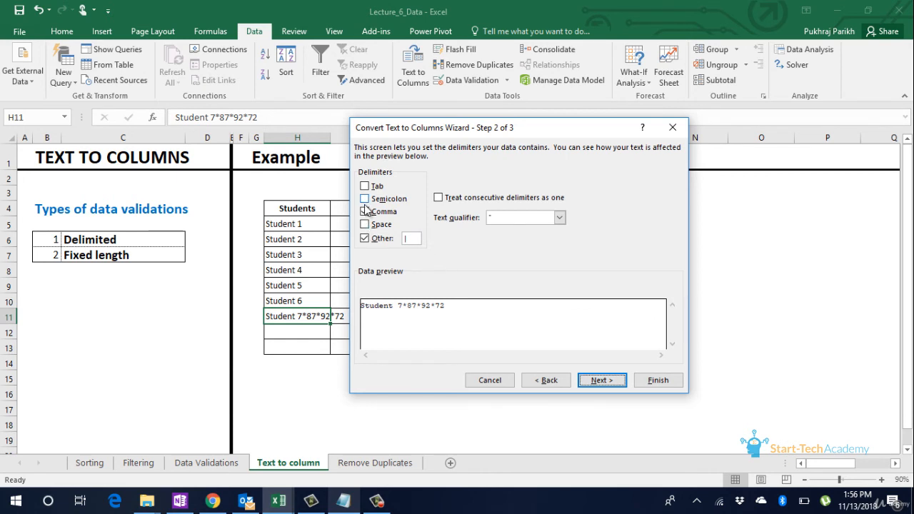
left_click(365, 211)
left_click(414, 239)
type("*")
left_click(604, 379)
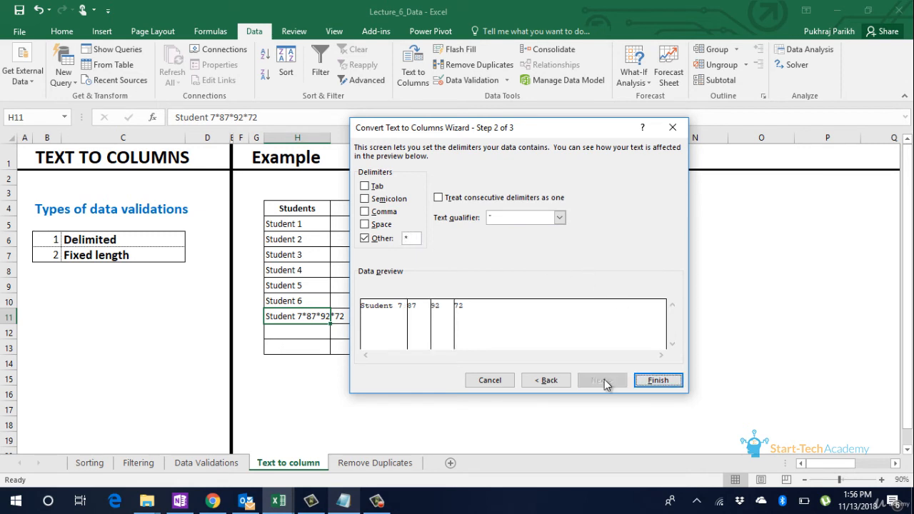
left_click(653, 381)
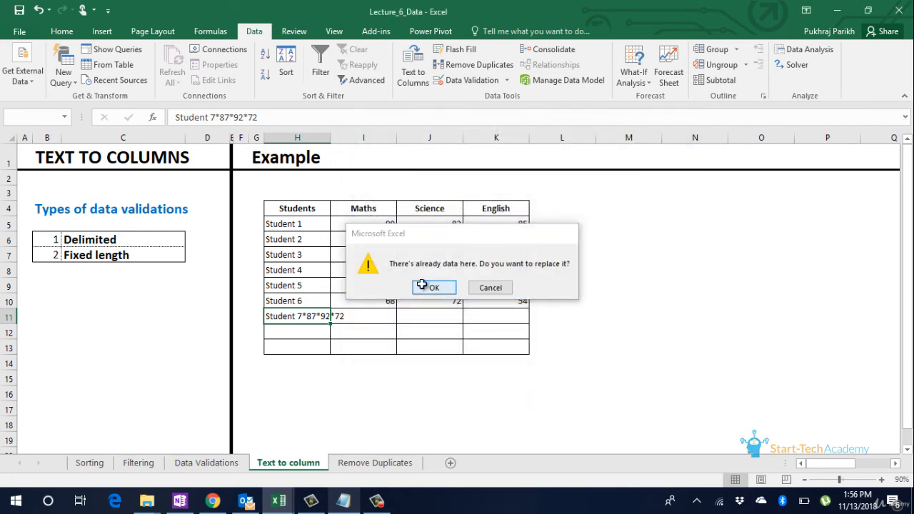
left_click(434, 287)
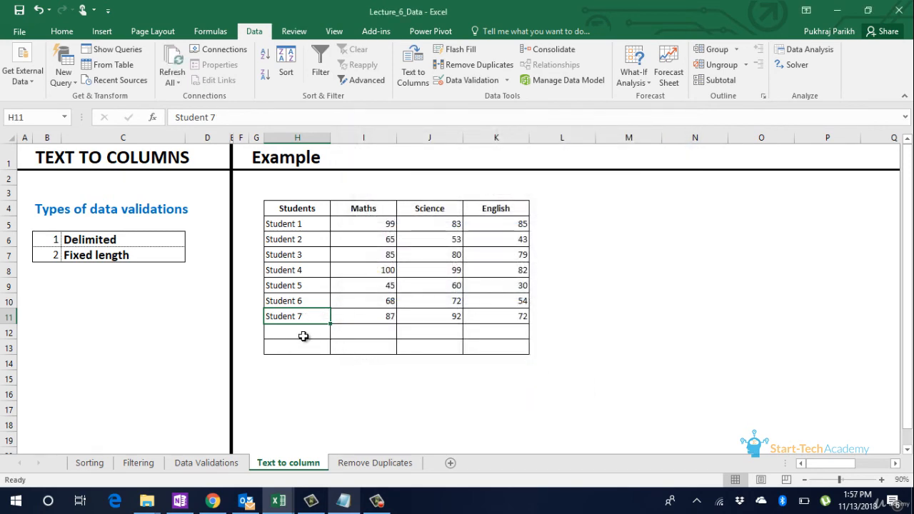
Copy the Student 8 and Student 9 lines from the Notepad file and paste them into H12:H13 in Excel
left_click(343, 501)
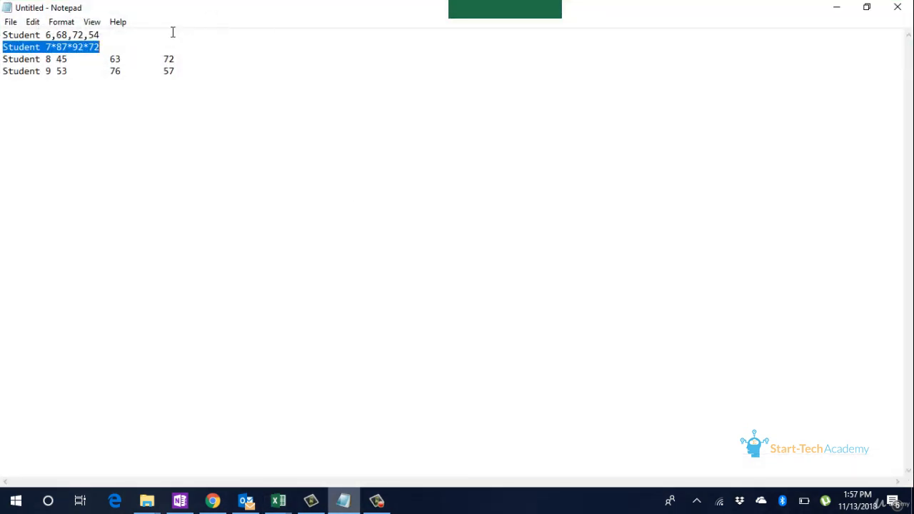
left_click_drag(188, 69, 251, 85)
left_click(51, 75)
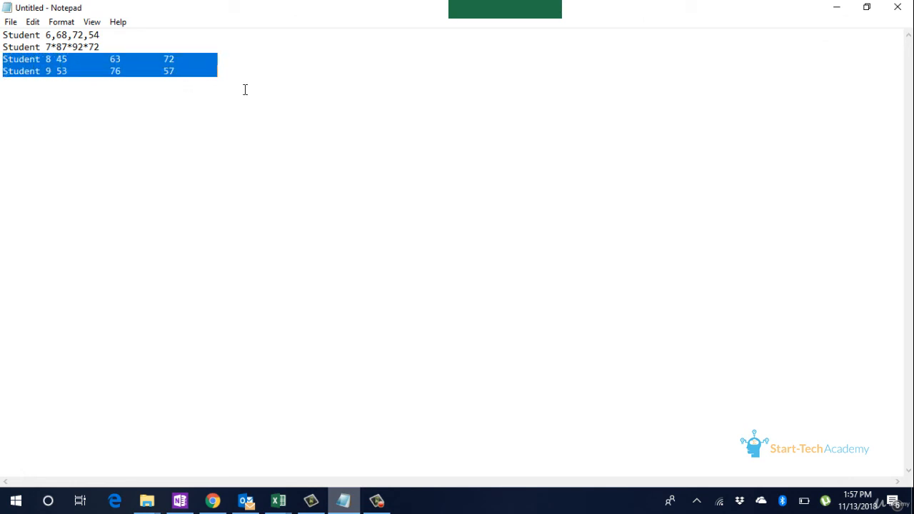
key("ctrl+c")
key("alt+Tab")
key("ctrl+v")
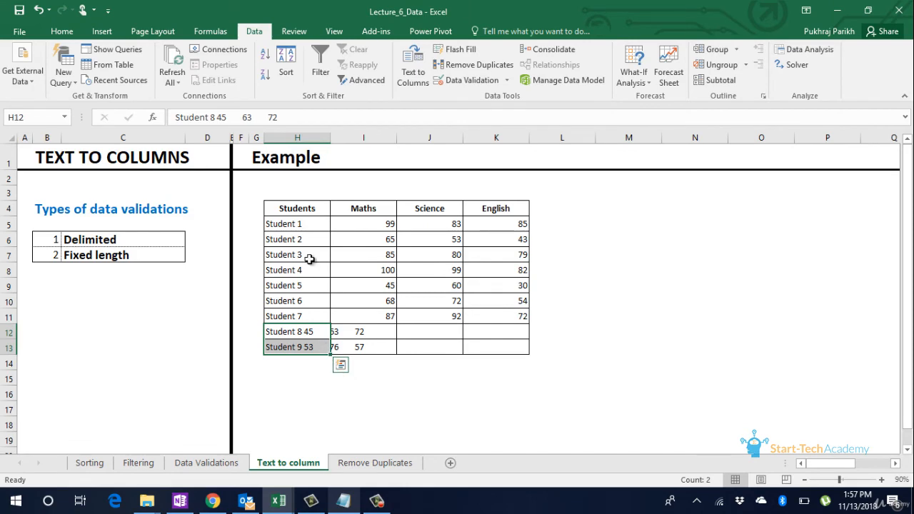
Split H12:H13 with fixed-width Text to Columns, placing column breaks at 10, 20 and 30 and replacing existing data
left_click(413, 68)
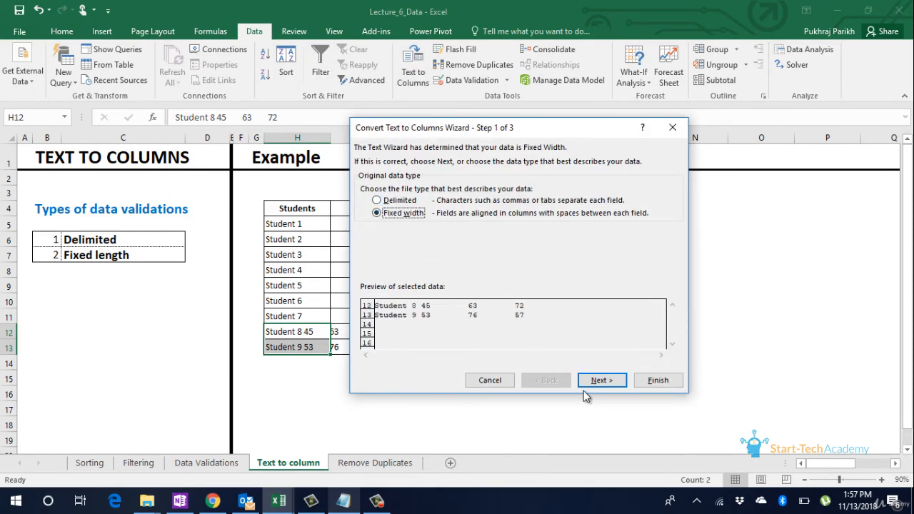
left_click(596, 381)
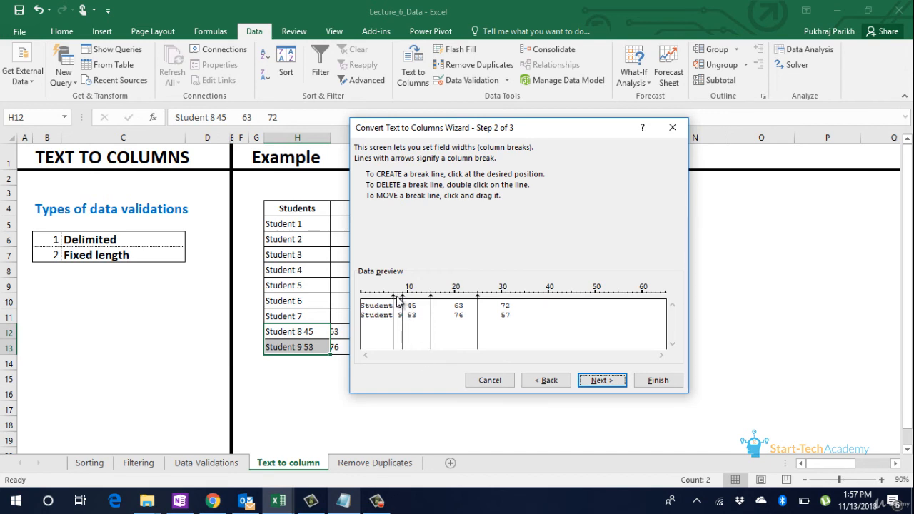
left_click_drag(393, 302, 454, 305)
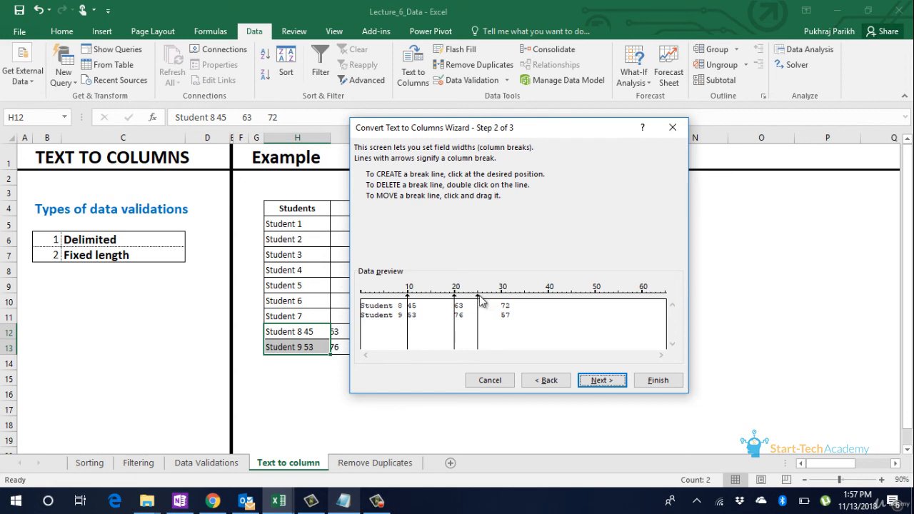
left_click_drag(478, 297, 501, 298)
left_click(605, 380)
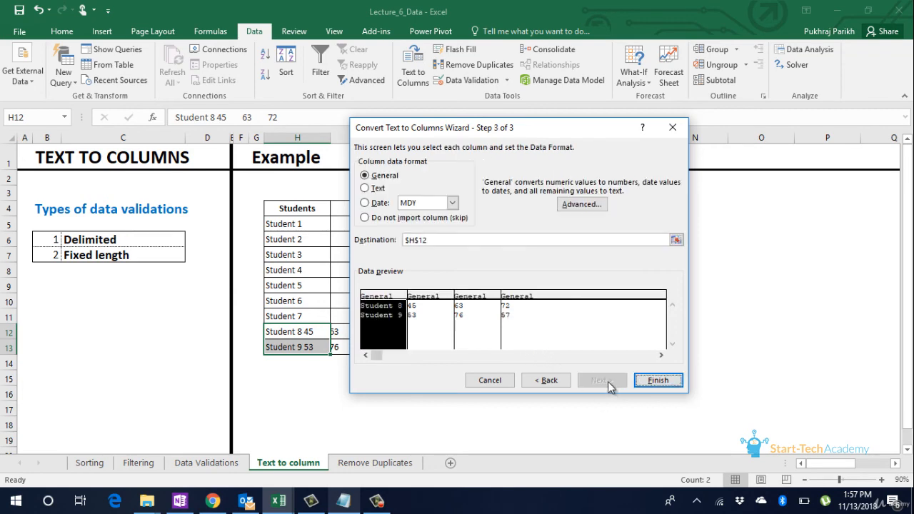
left_click(653, 379)
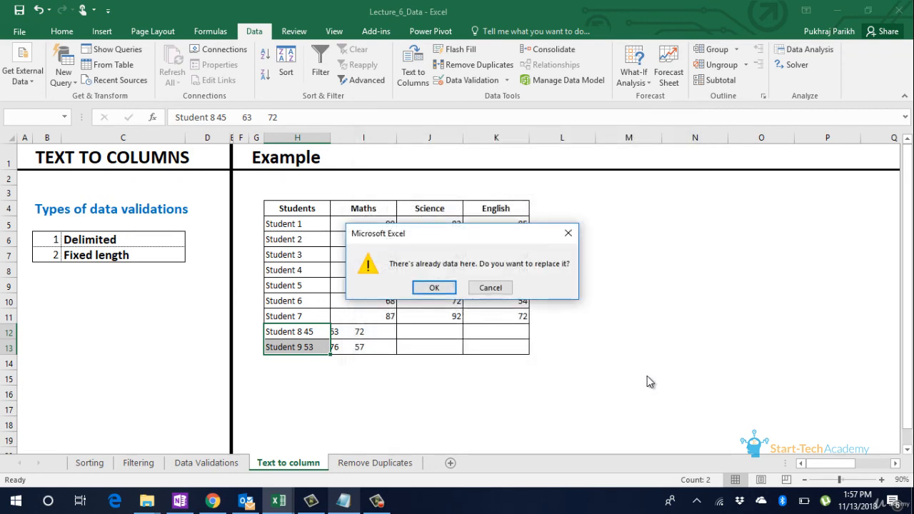
left_click(433, 293)
left_click(535, 377)
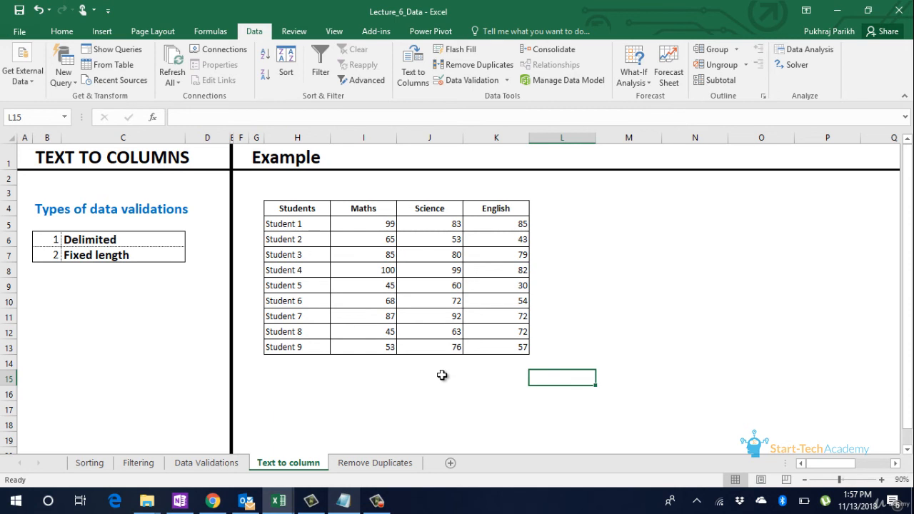
On the Remove Duplicates sheet, fill the repeated student names in H10:H12 with yellow
left_click(404, 467)
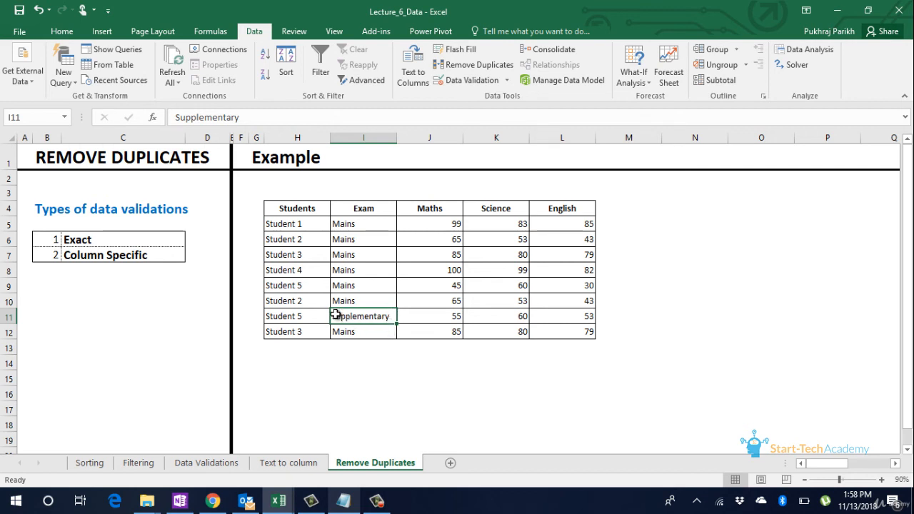
left_click(292, 300)
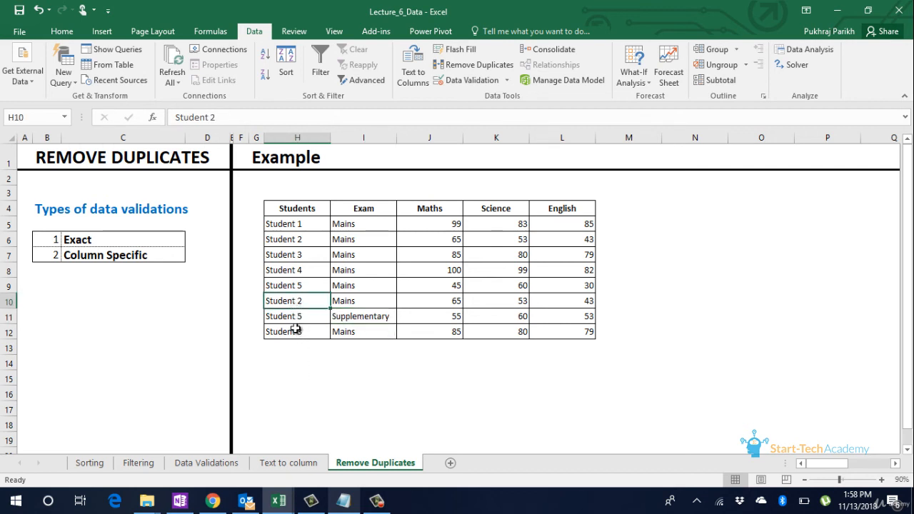
left_click(291, 316, "ctrl")
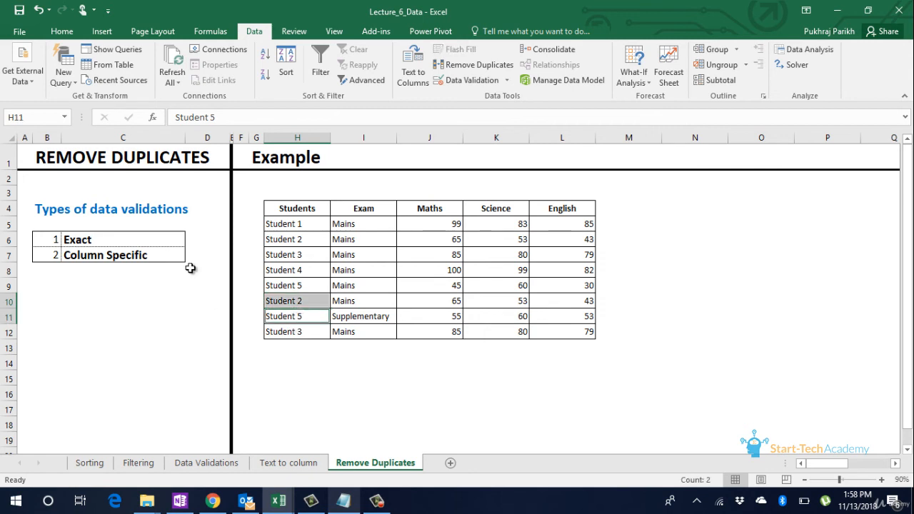
left_click(62, 31)
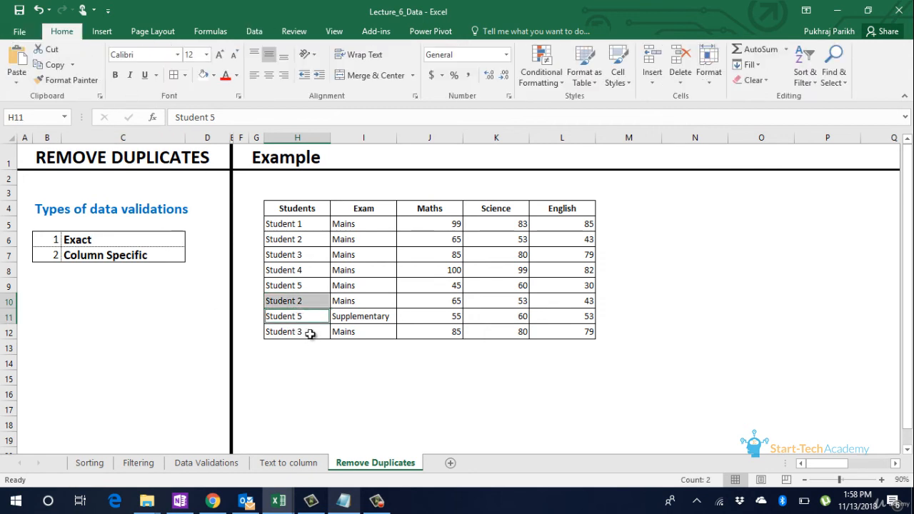
left_click(295, 289)
left_click_drag(296, 300, 299, 330)
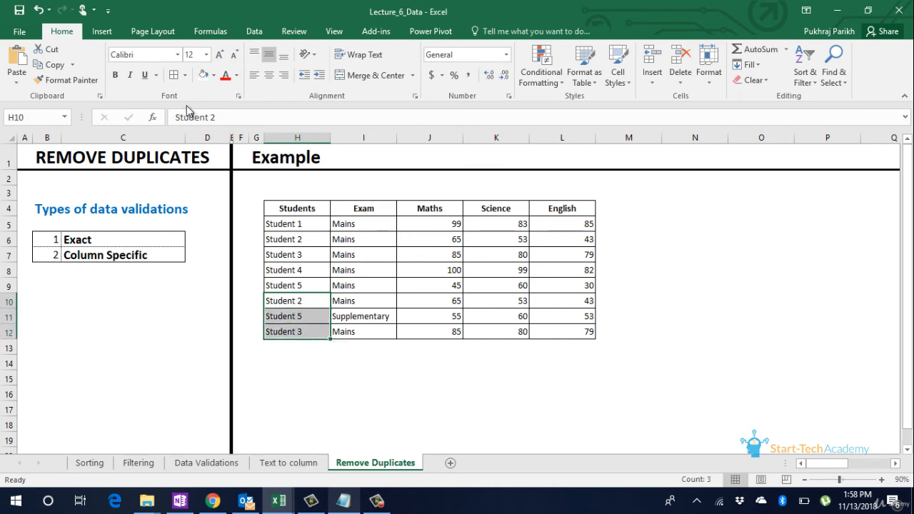
left_click(213, 76)
left_click(237, 182)
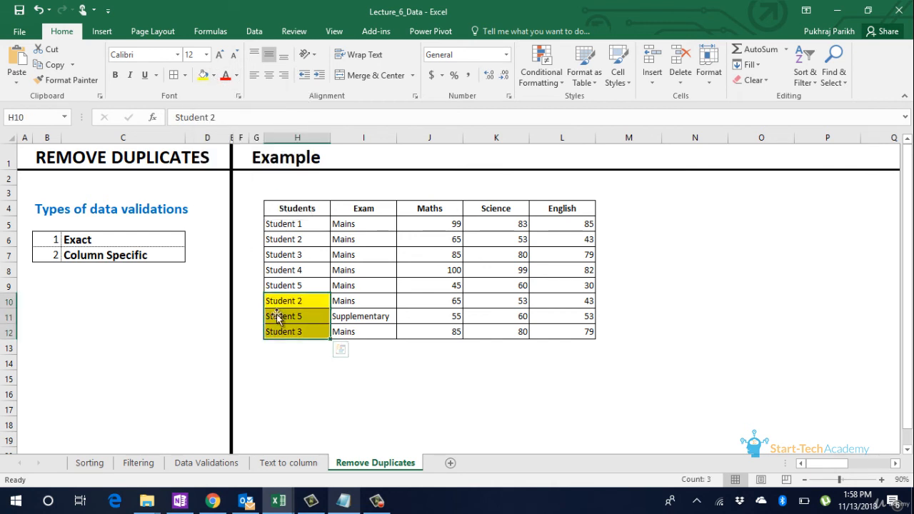
left_click(300, 358)
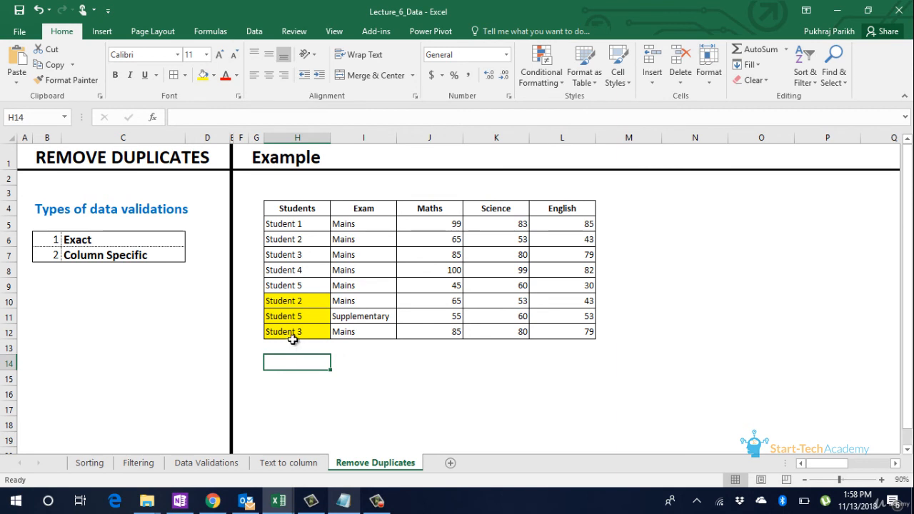
Compare the two Student 2 rows, and remove exact duplicates from the table H4:L12 across all five columns, treating the first row as headers
left_click(295, 300)
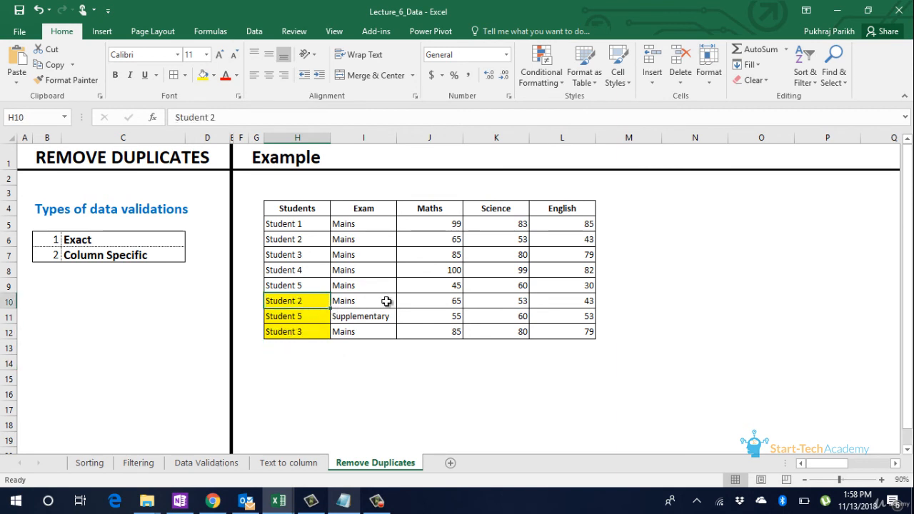
left_click_drag(386, 301, 563, 301)
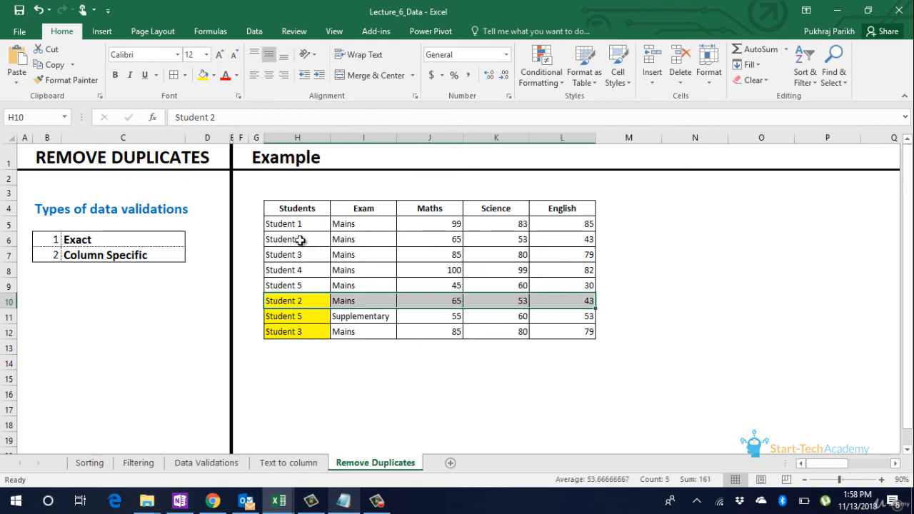
left_click_drag(300, 241, 556, 243)
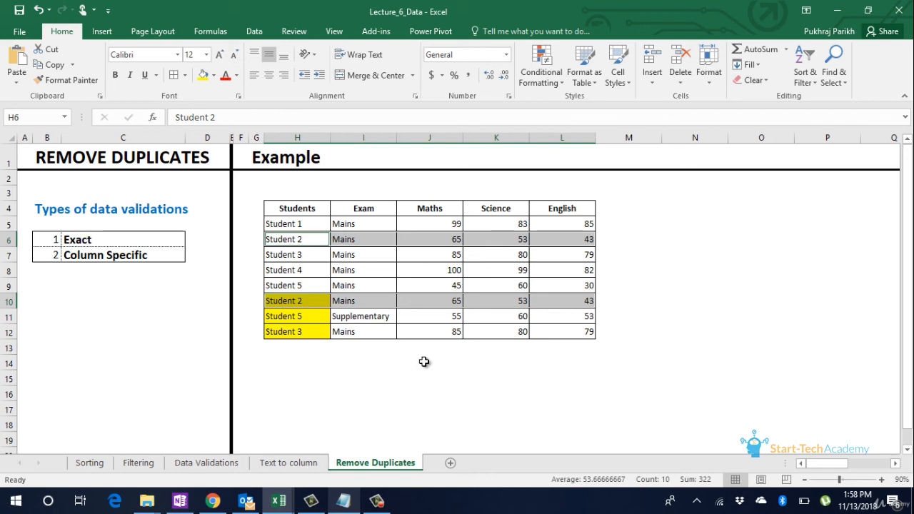
left_click(320, 334)
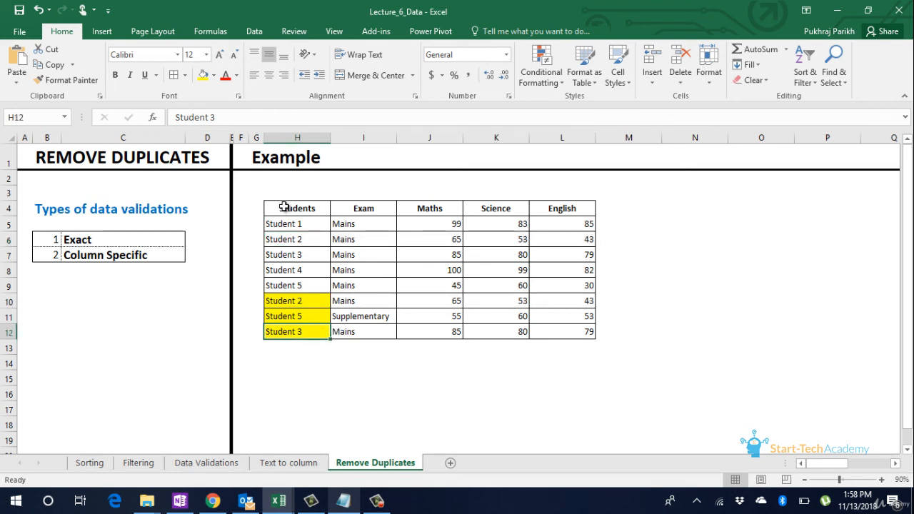
left_click_drag(283, 206, 579, 334)
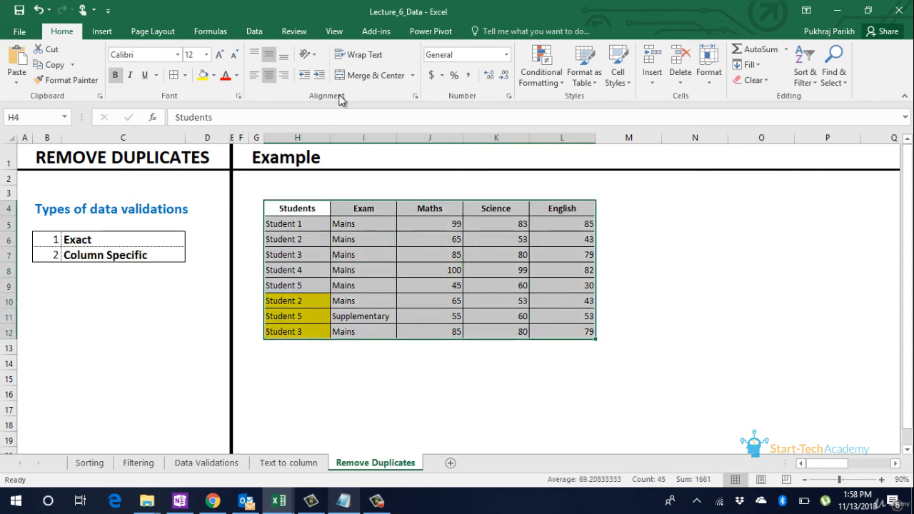
left_click(257, 33)
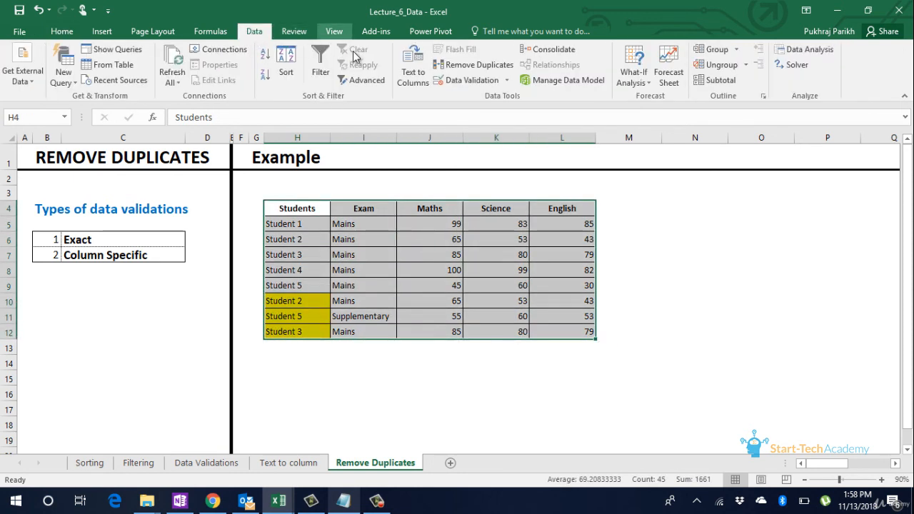
left_click(464, 63)
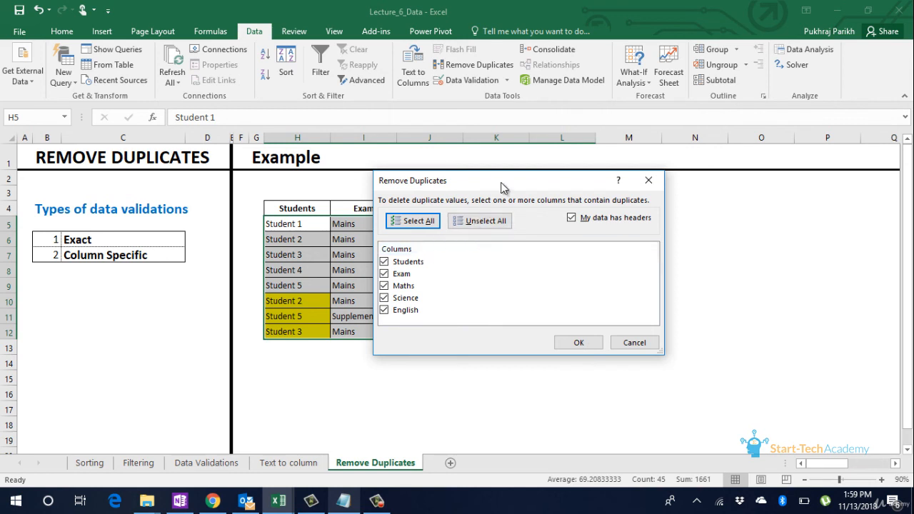
left_click_drag(501, 183, 546, 258)
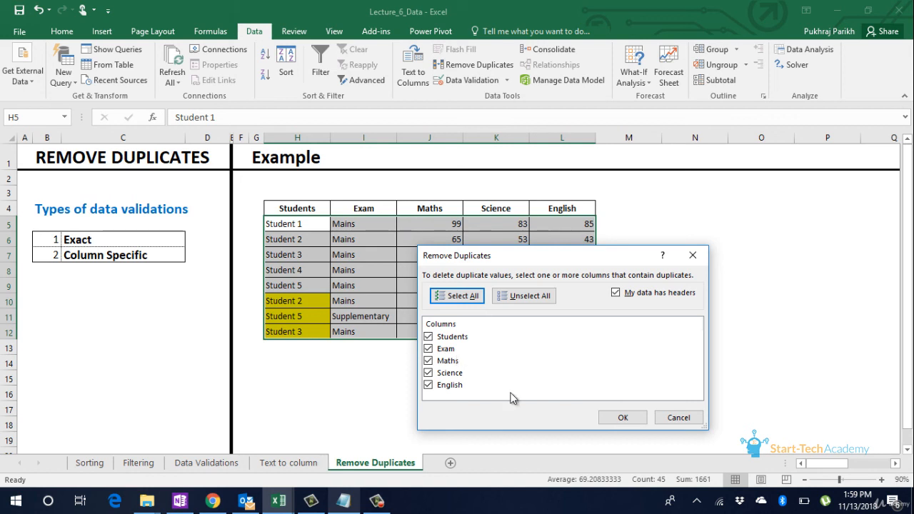
left_click(622, 418)
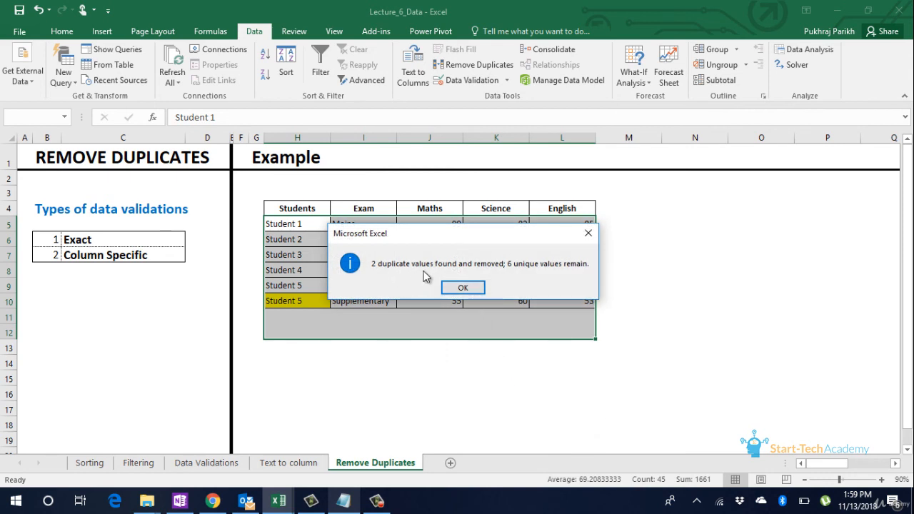
left_click(463, 288)
left_click(451, 308)
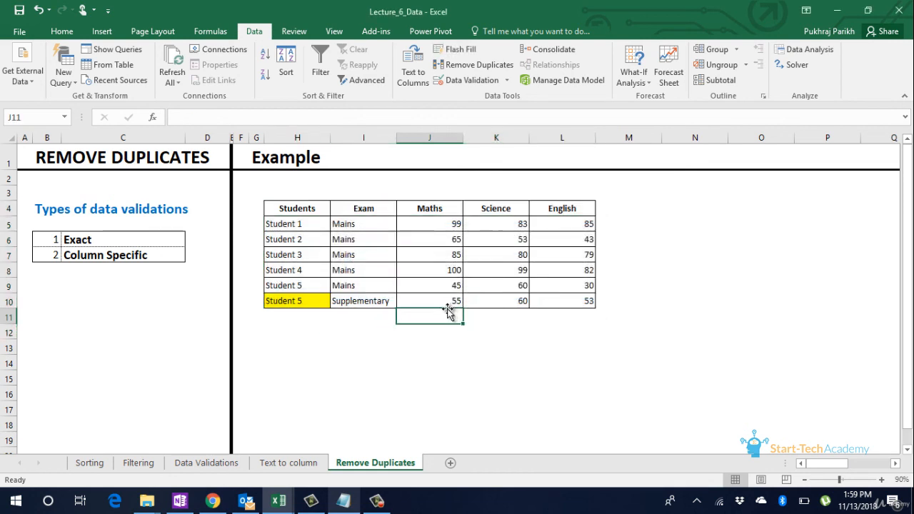
Sort the table H4:L10 by the English column's values from largest to smallest, treating the first row as headers
left_click_drag(286, 288, 543, 304)
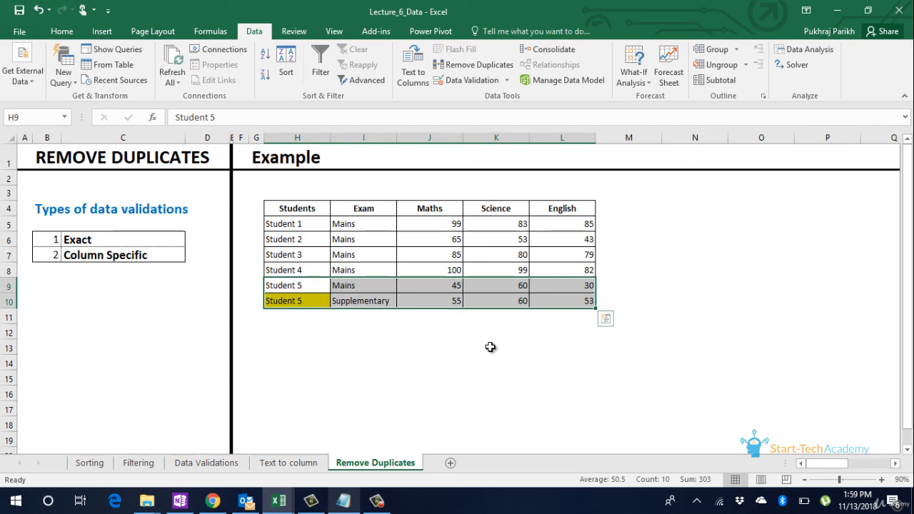
left_click_drag(306, 208, 571, 295)
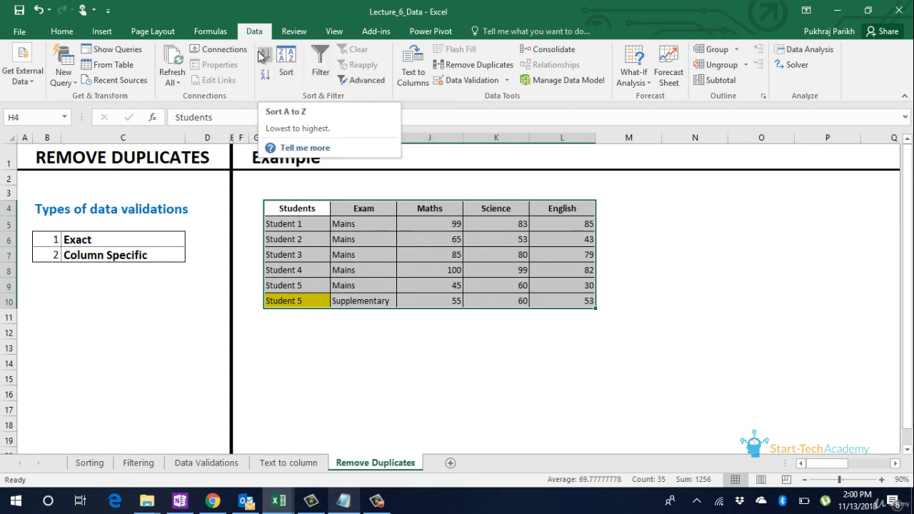
left_click(285, 63)
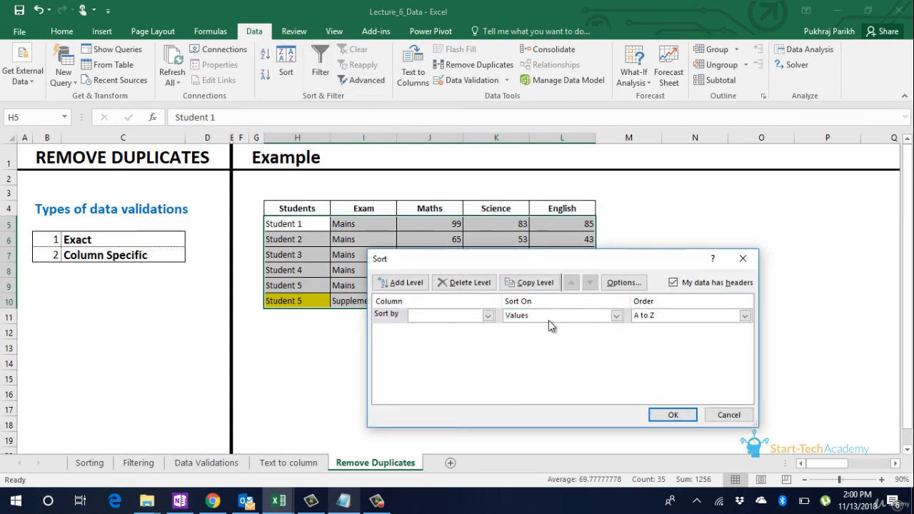
left_click(487, 314)
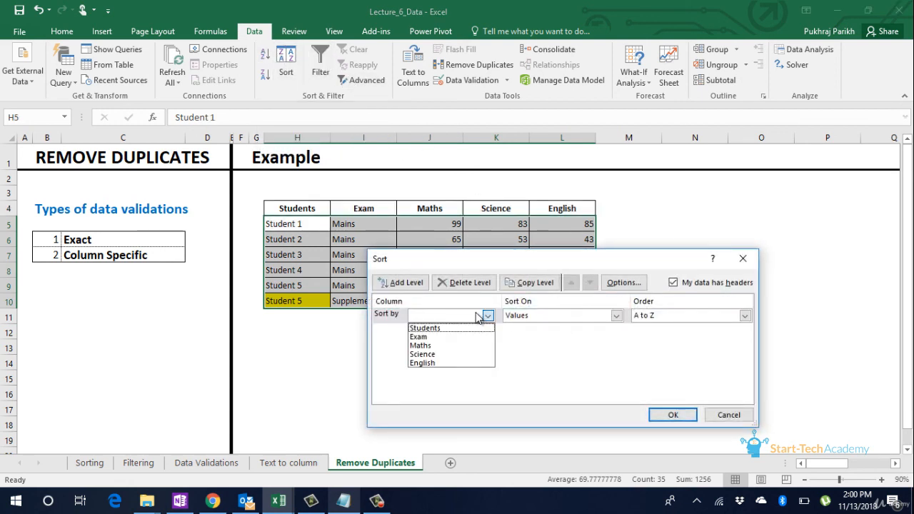
left_click(450, 363)
left_click(715, 316)
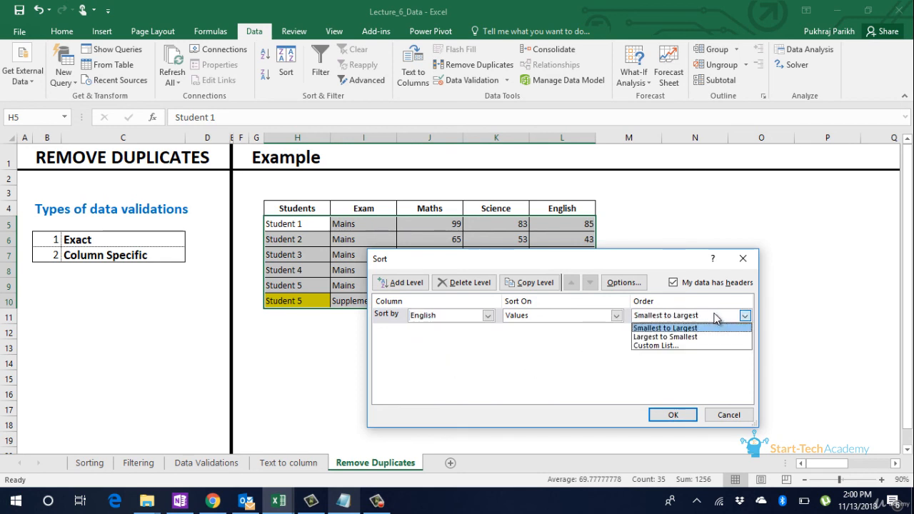
left_click(696, 336)
left_click(673, 415)
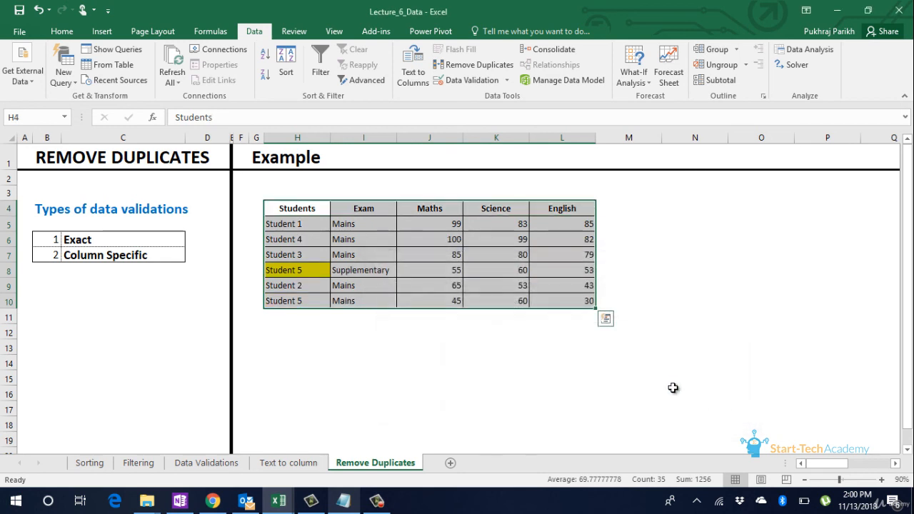
left_click(524, 313)
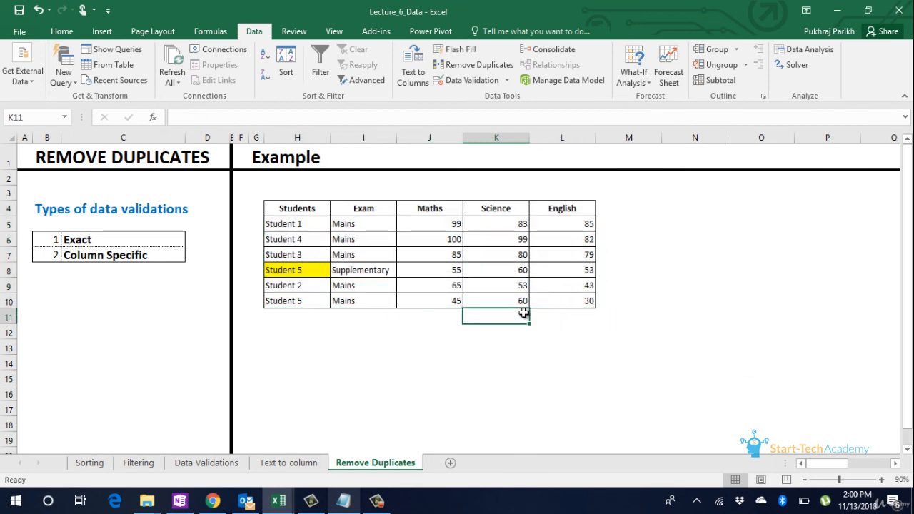
Remove duplicates from the table H4:L10 based only on the Students column, treating the first row as headers
left_click_drag(271, 206, 562, 312)
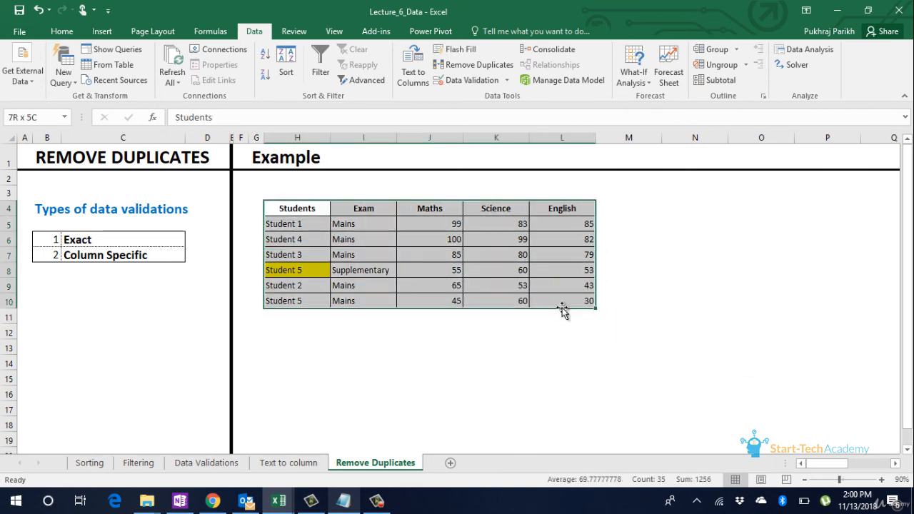
left_click(501, 65)
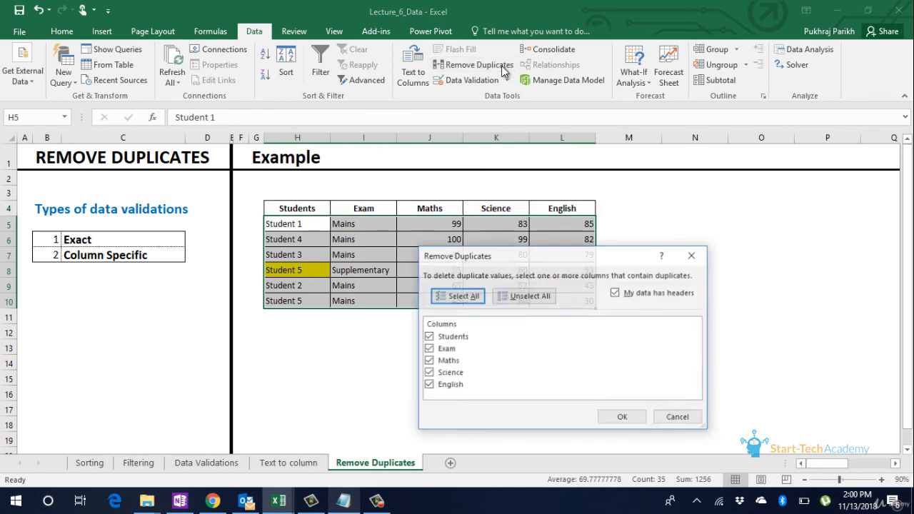
left_click(439, 349)
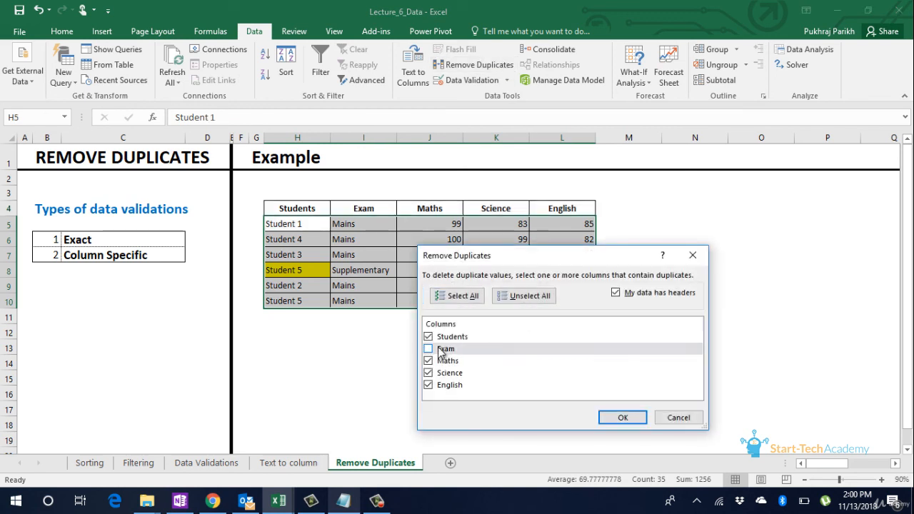
left_click(440, 361)
left_click(441, 373)
left_click(439, 386)
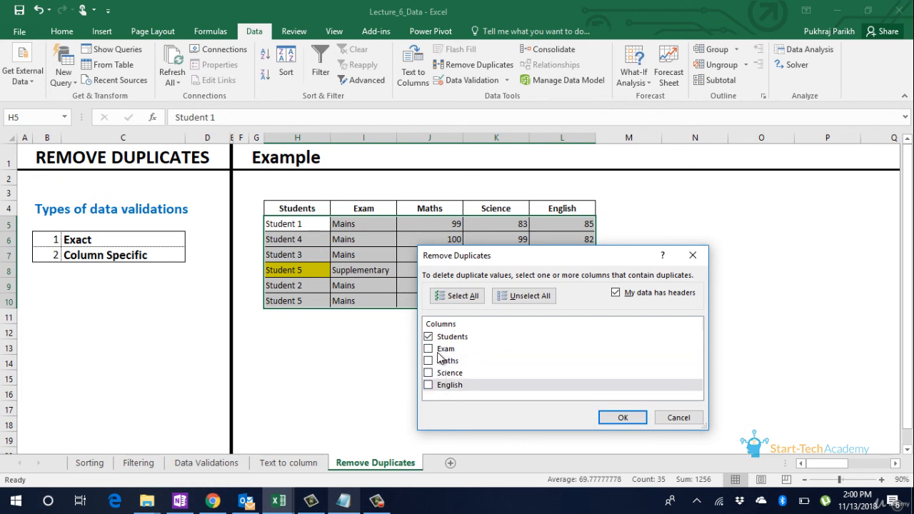
left_click(621, 419)
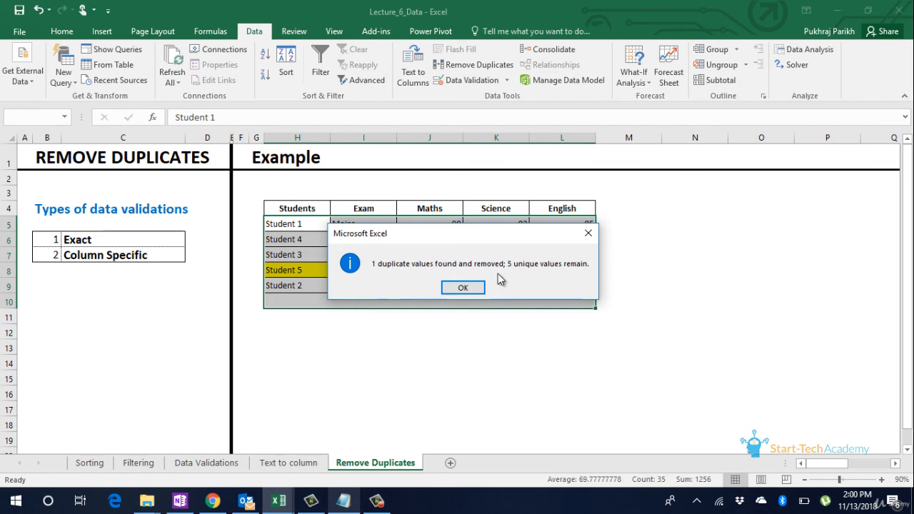
left_click(463, 288)
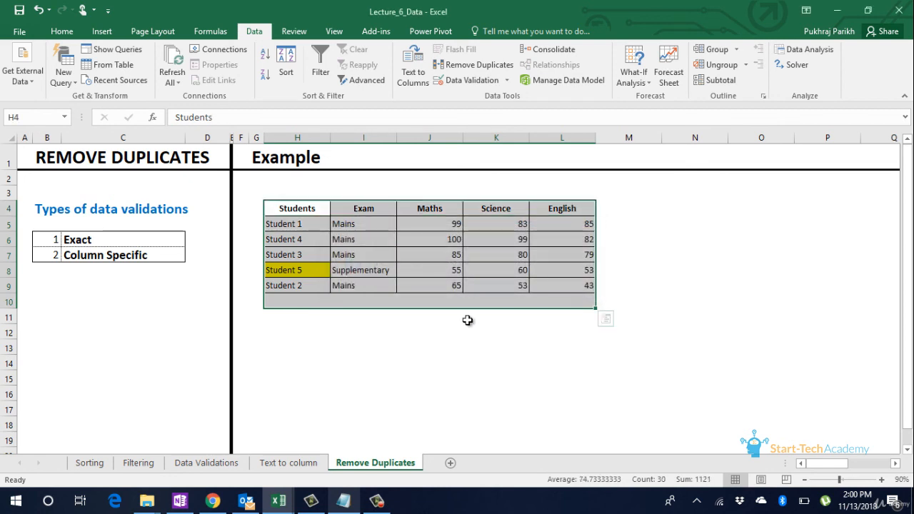
left_click(467, 312)
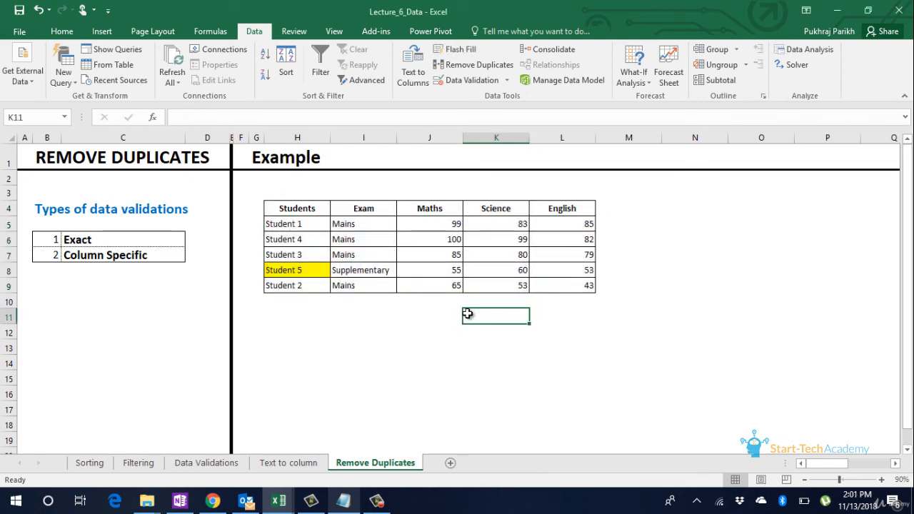